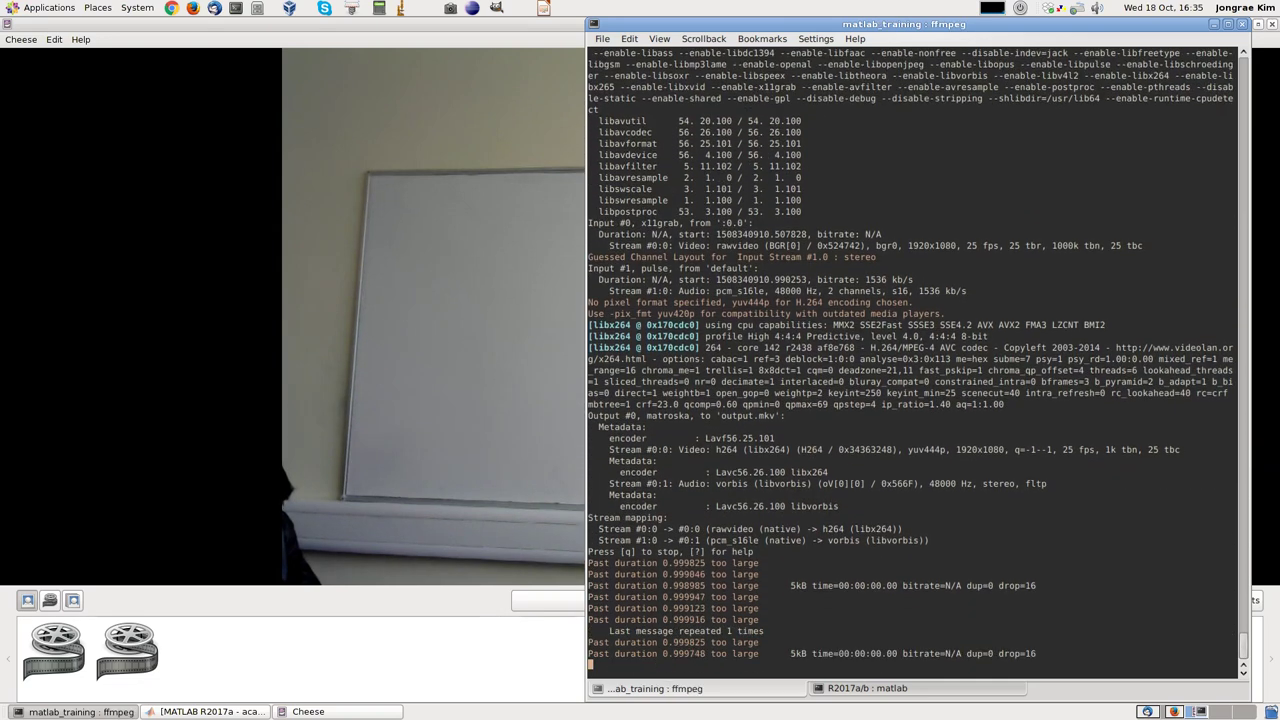
Bring the Cheese webcam view forward for the whiteboard explanation, then minimise it.
click(176, 516)
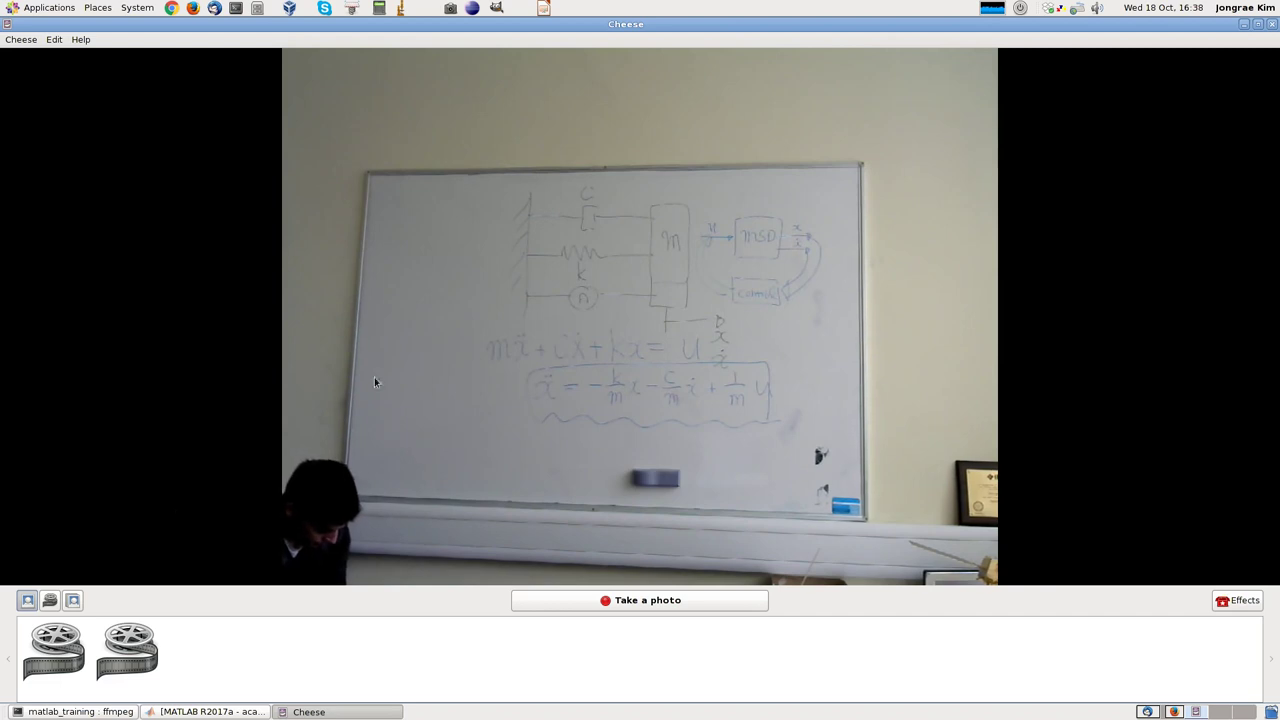
click(1245, 23)
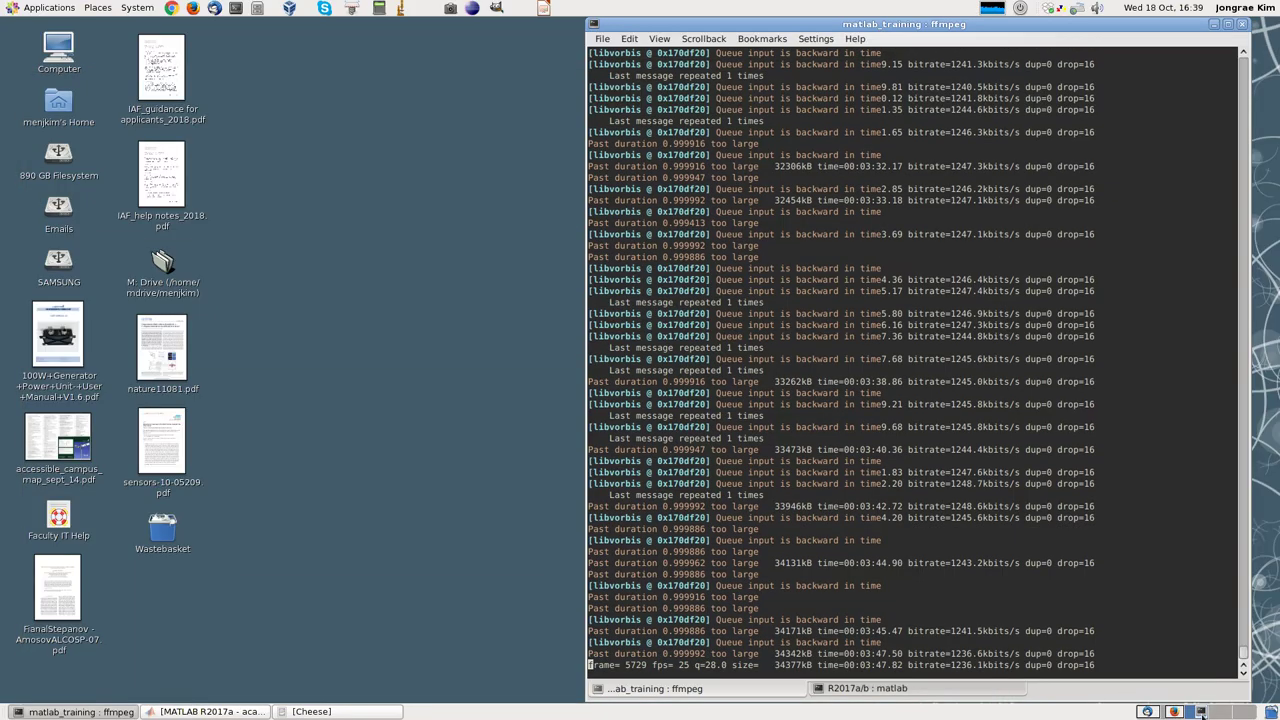
Bring MATLAB R2017a forward and launch the Simulink Start Page.
click(205, 711)
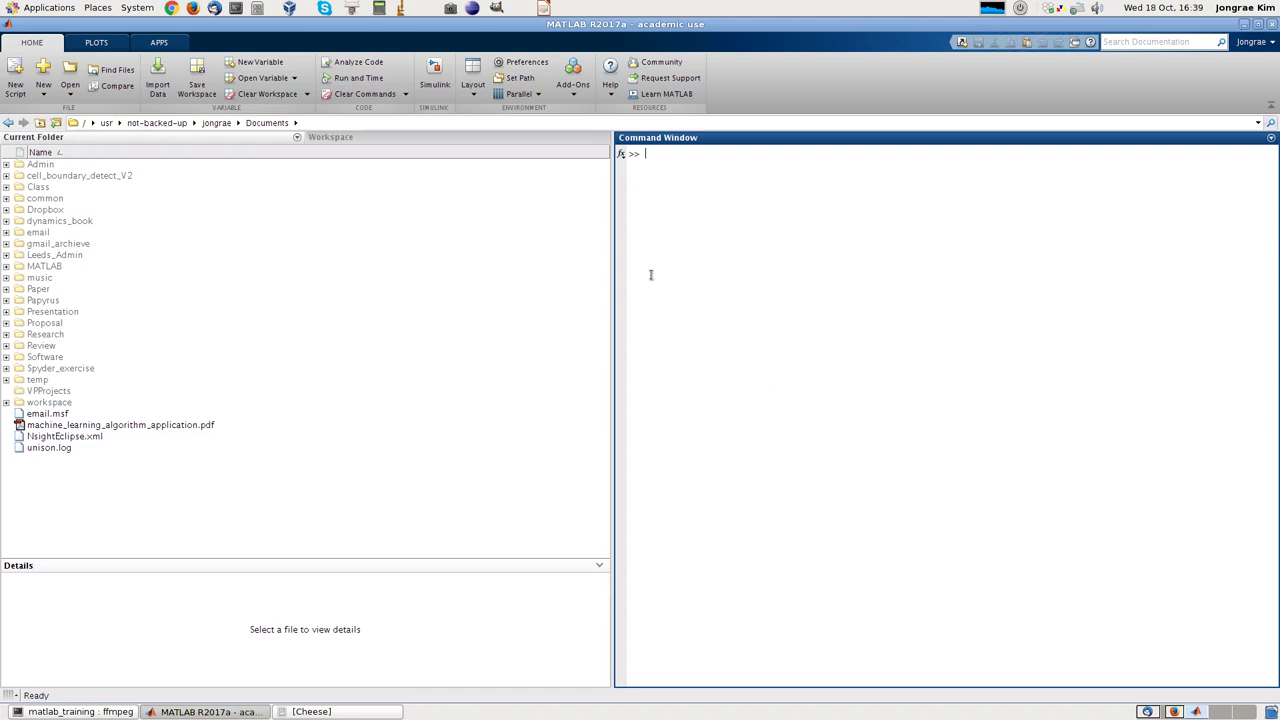
click(435, 70)
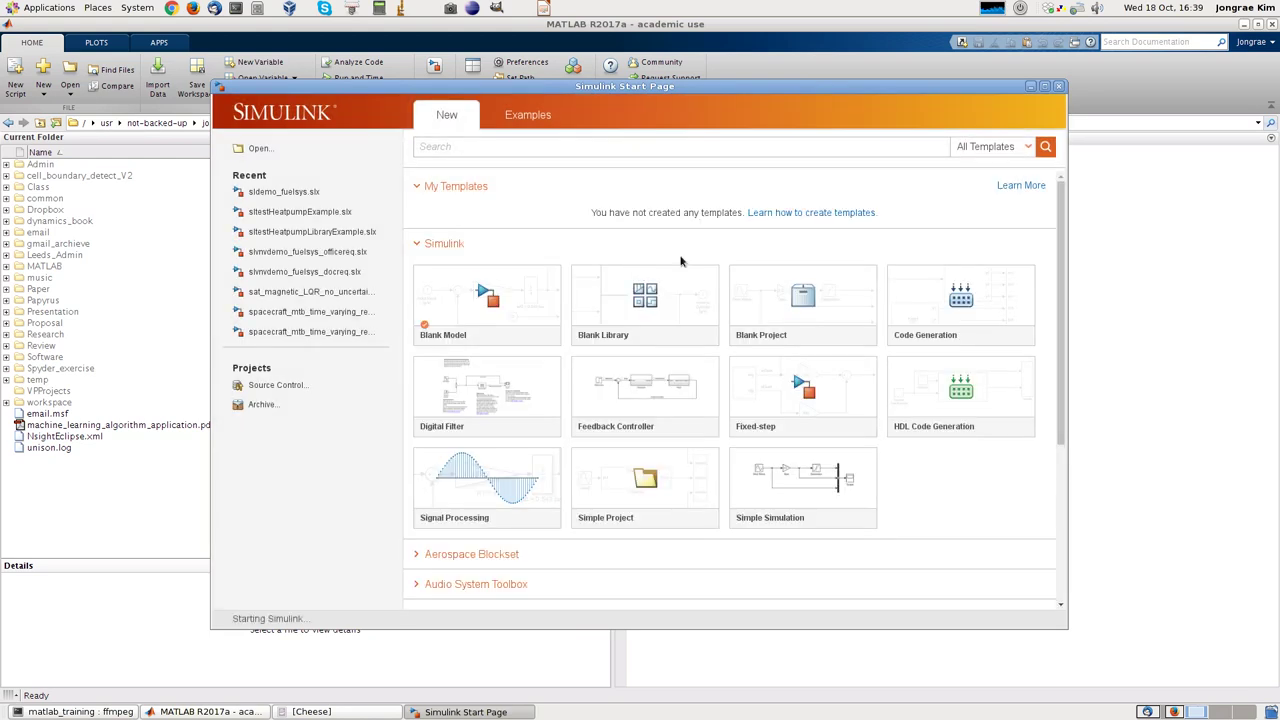
Create a Blank Model and move and enlarge its untitled window beside MATLAB.
click(487, 300)
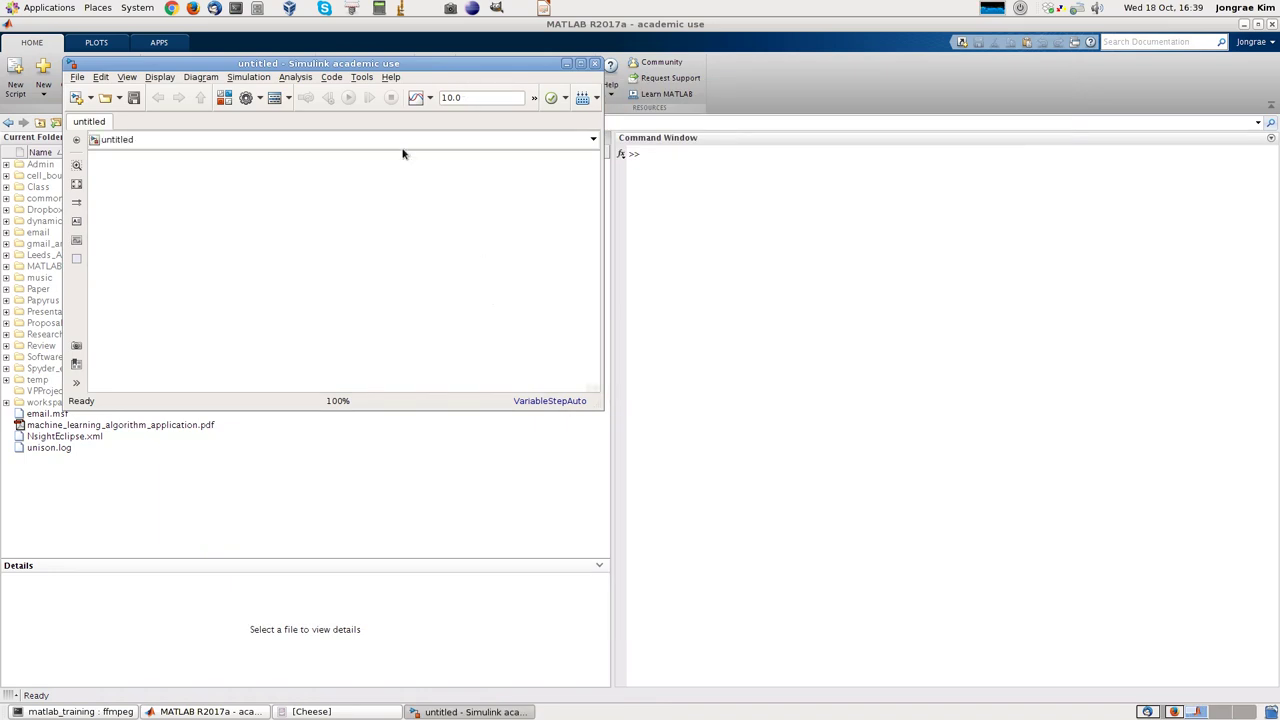
drag(407, 65, 719, 109)
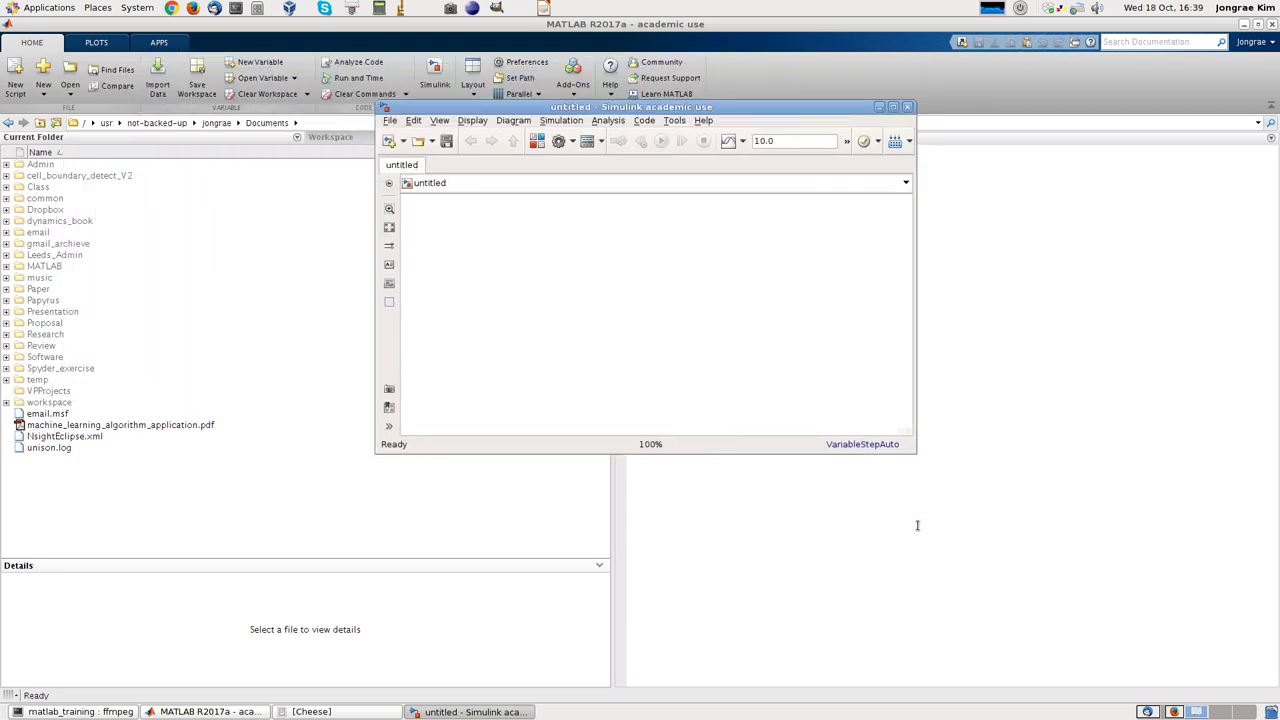
drag(906, 443, 1120, 556)
drag(766, 107, 803, 150)
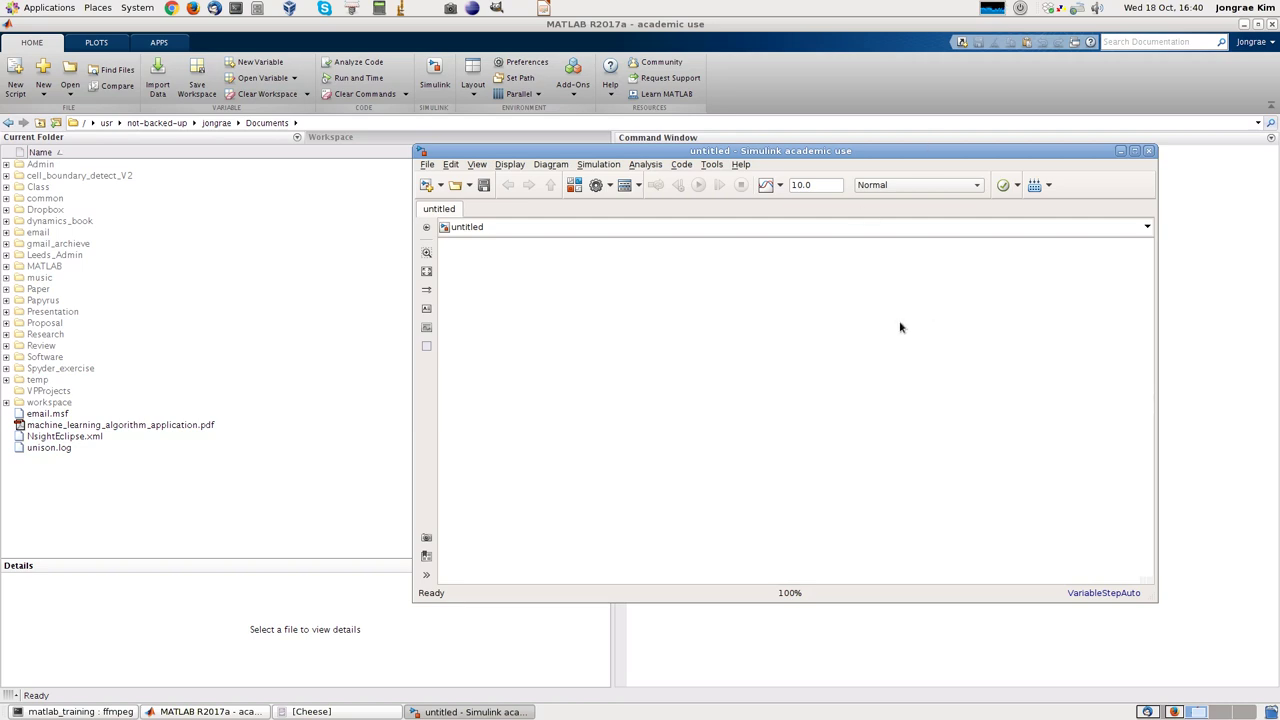
Open the Simulink Library Browser and arrange it side by side with the untitled model.
click(575, 187)
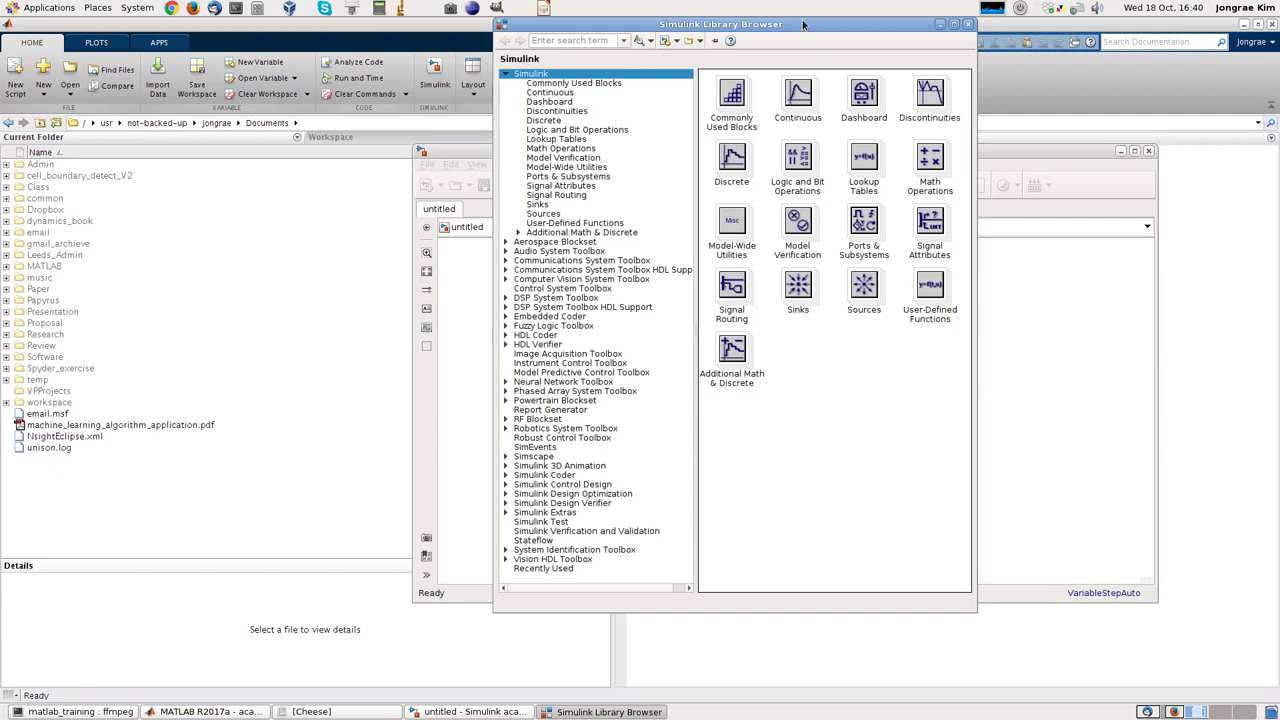
drag(806, 24, 289, 115)
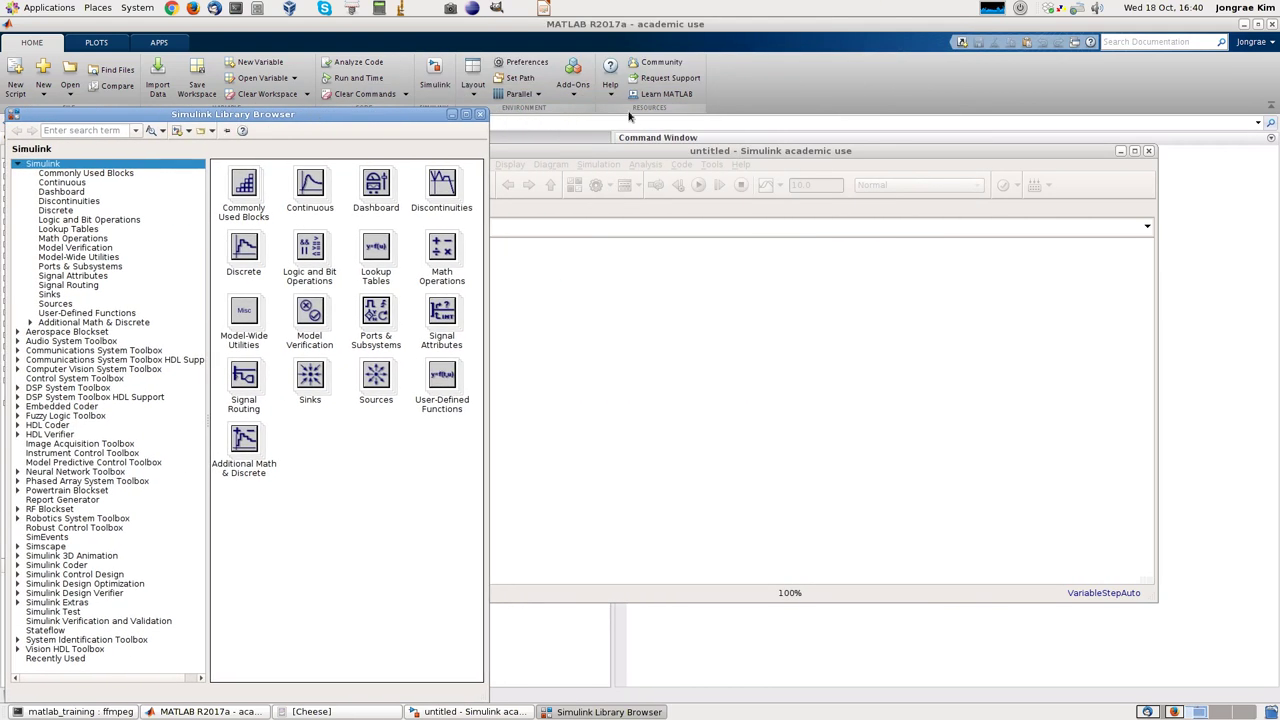
drag(649, 146, 735, 132)
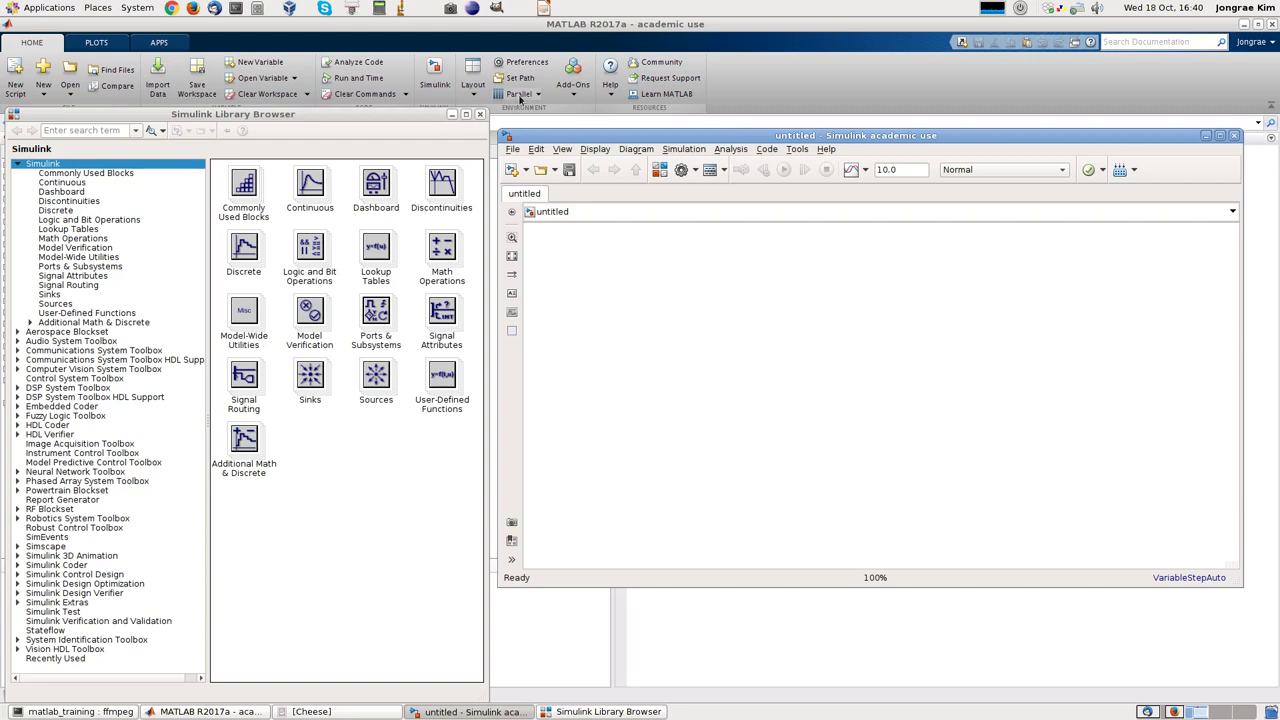
List the Commonly Used Blocks in the Library Browser and select the Integrator block.
click(85, 173)
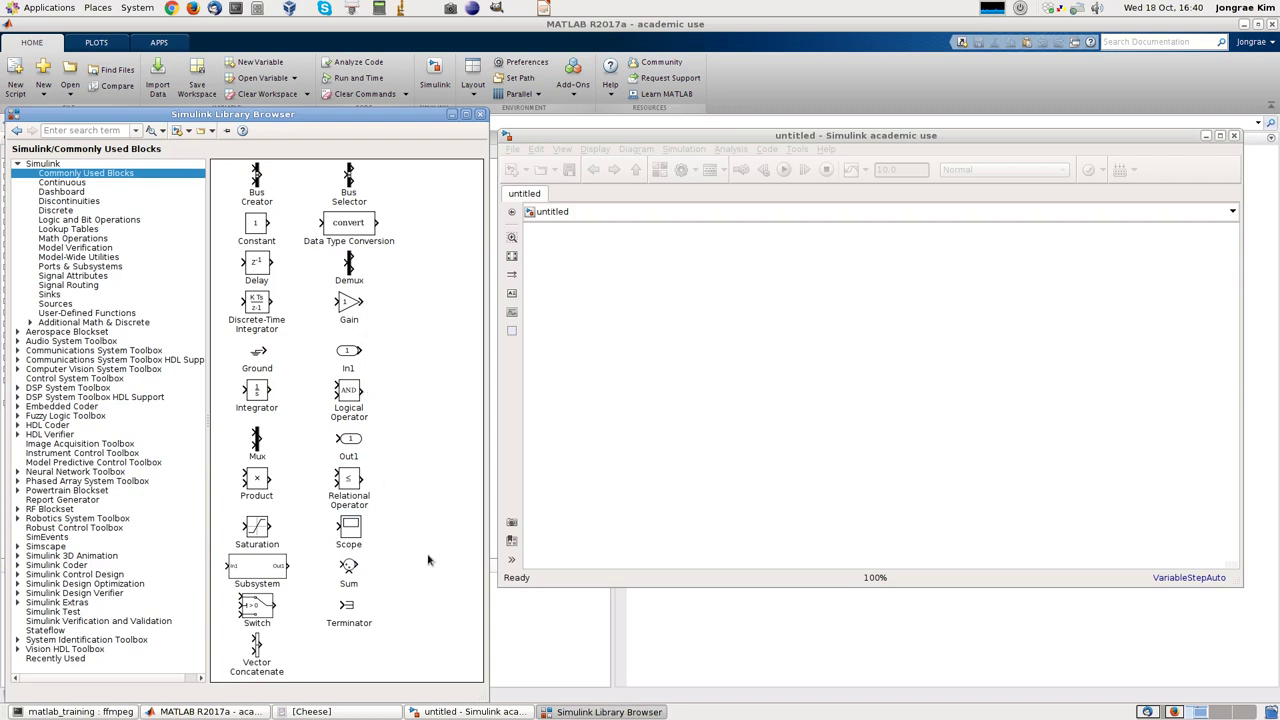
click(251, 399)
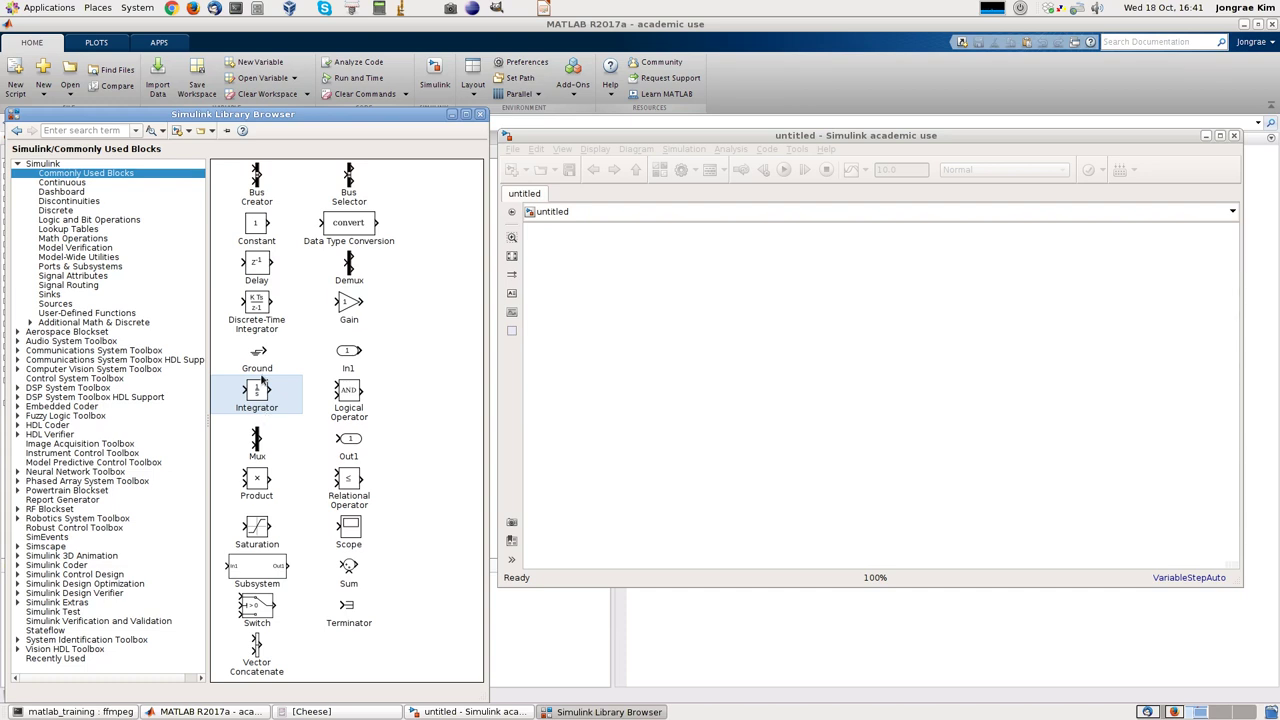
Drag the Integrator (1/s) block from the library into the empty untitled model.
mouse_move(259, 393)
mouse_down()
mouse_move(527, 335)
mouse_move(959, 307)
mouse_up()
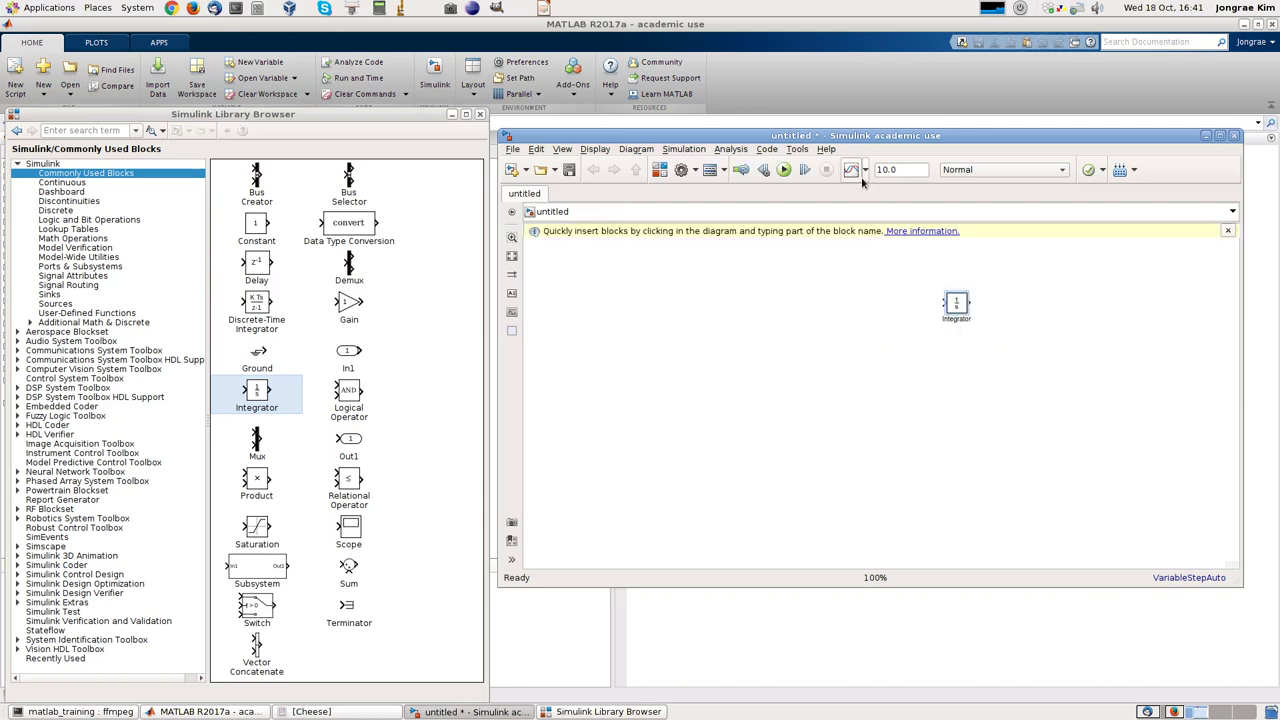
Dismiss the quick-insert tip, zoom the diagram to 200% and reposition the model window.
drag(810, 136, 589, 70)
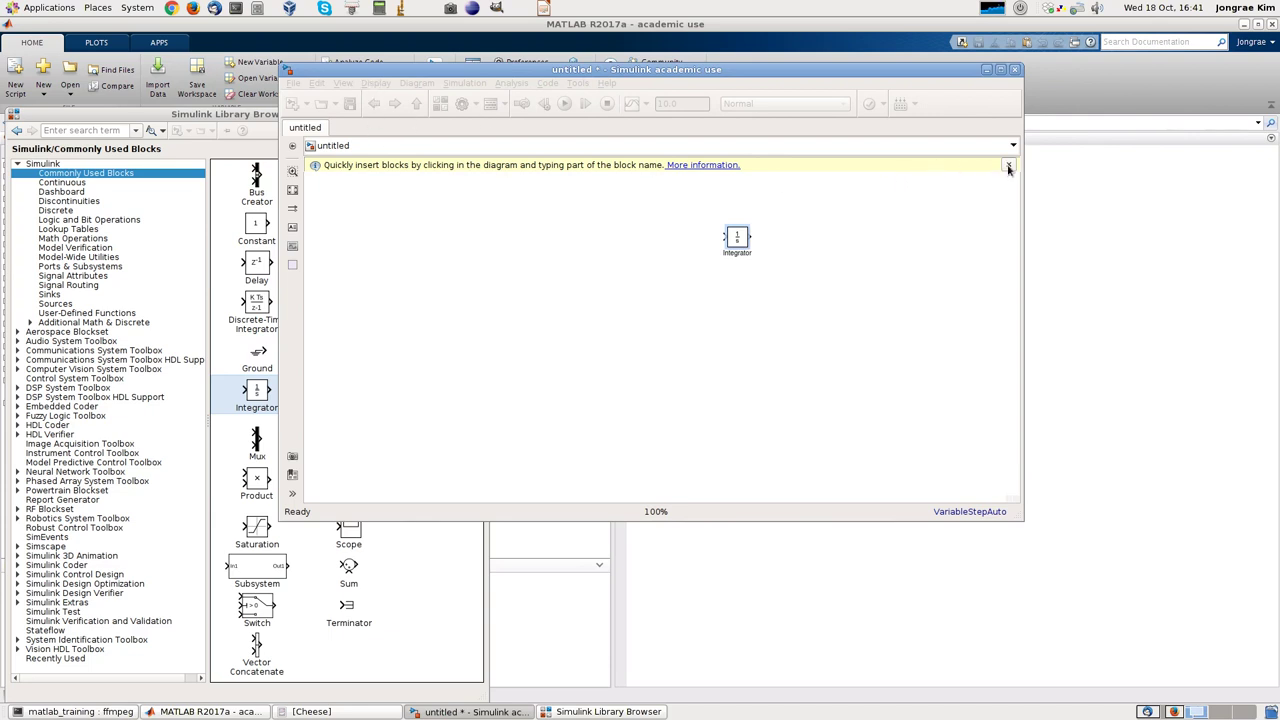
click(1008, 166)
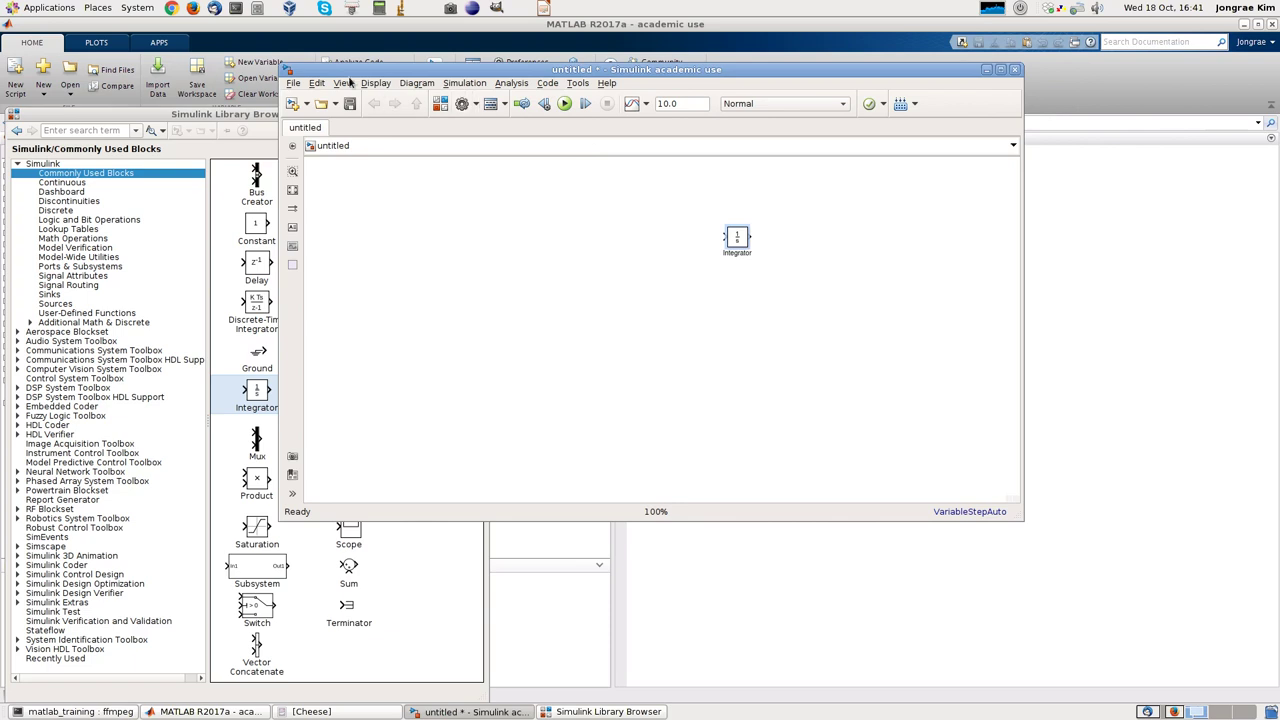
click(342, 83)
mouse_move(475, 341)
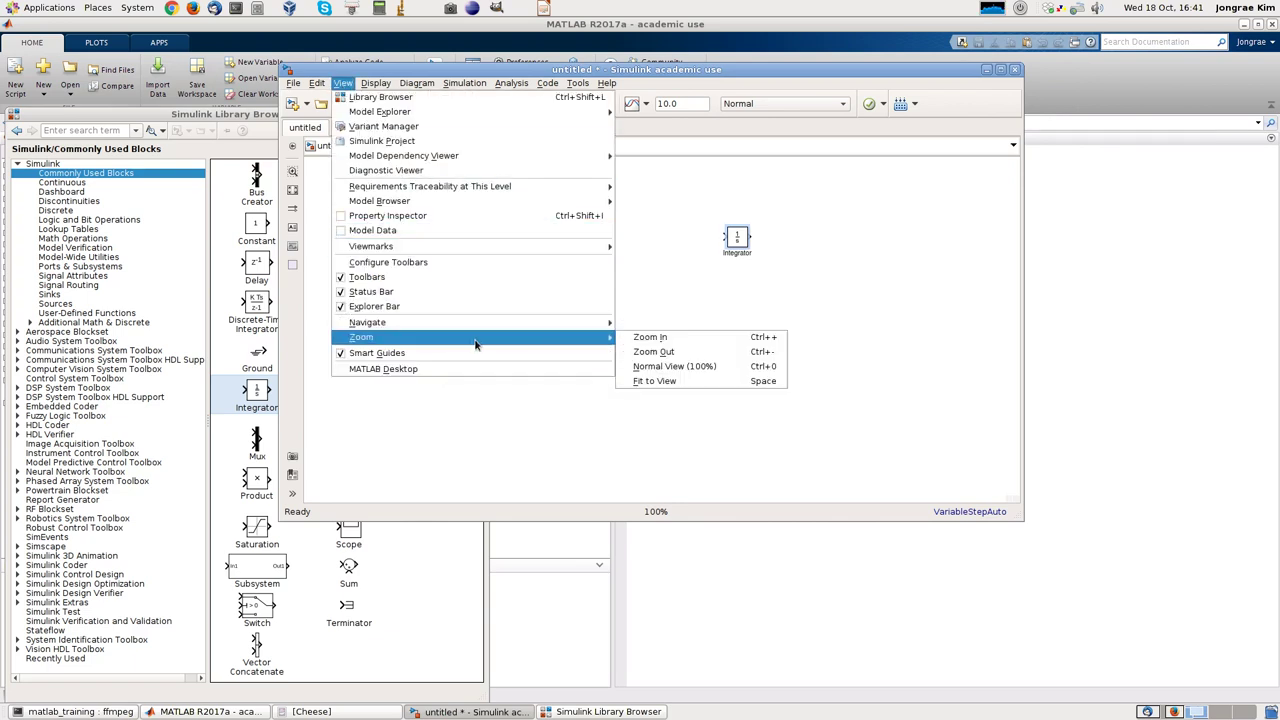
click(690, 341)
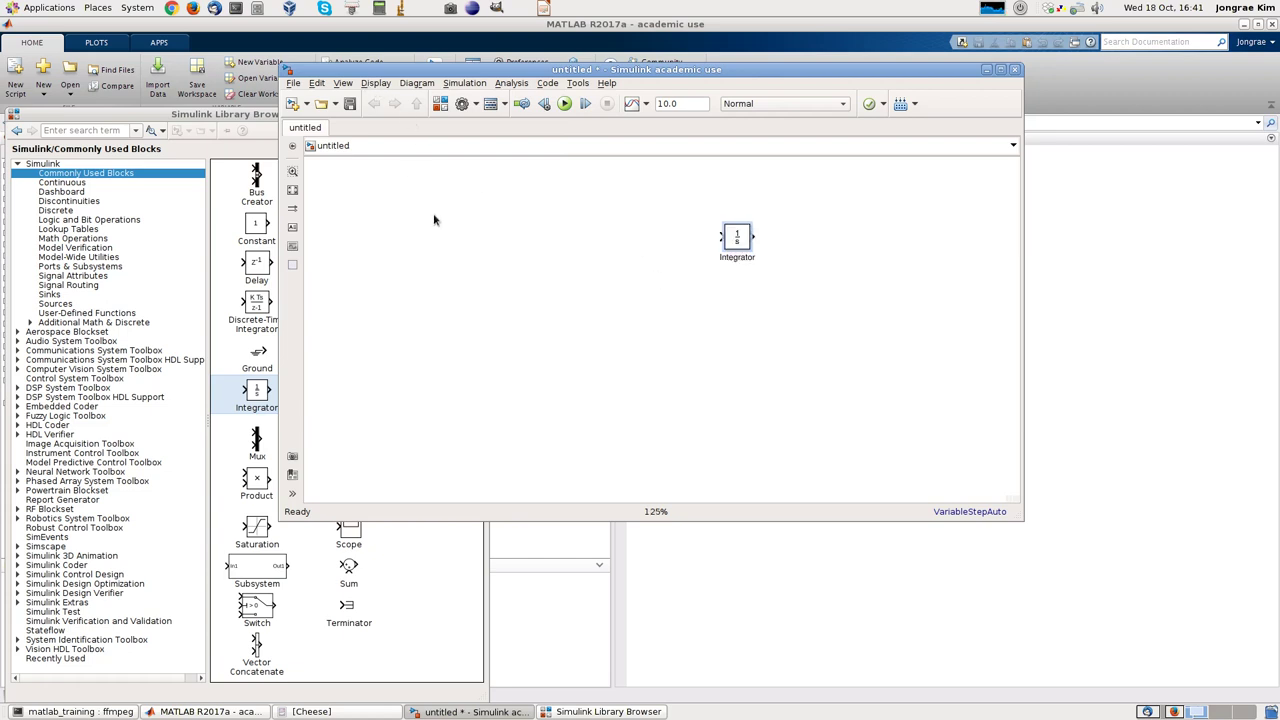
key(ctrl+plus)
key(ctrl+plus)
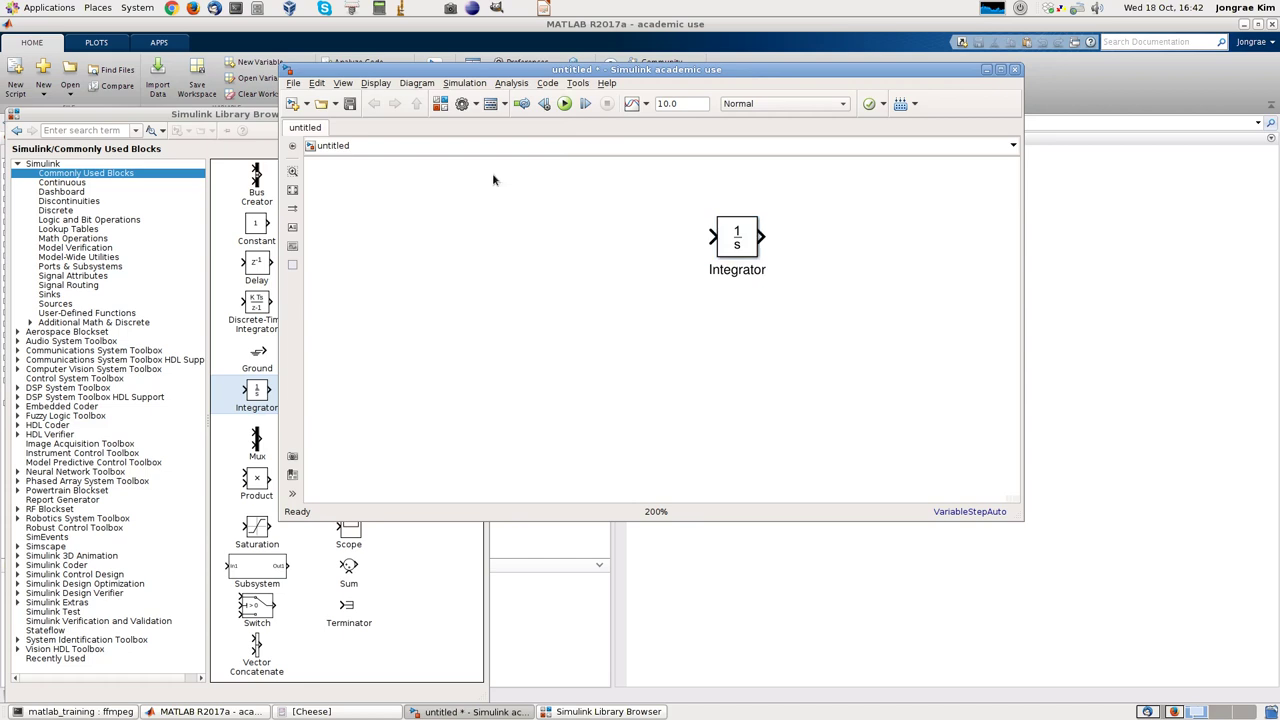
drag(610, 69, 813, 112)
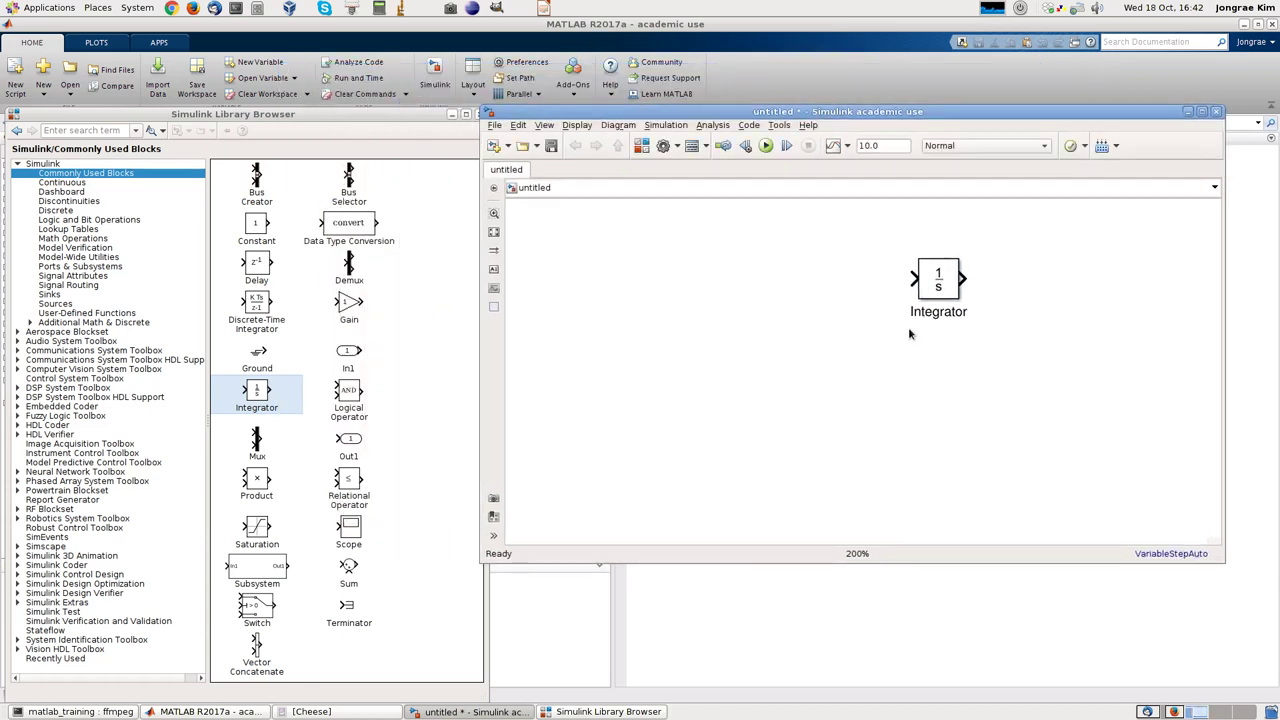
Draw a signal line into the Integrator's input and label it d2x/dt^2.
click(950, 270)
drag(912, 280, 783, 290)
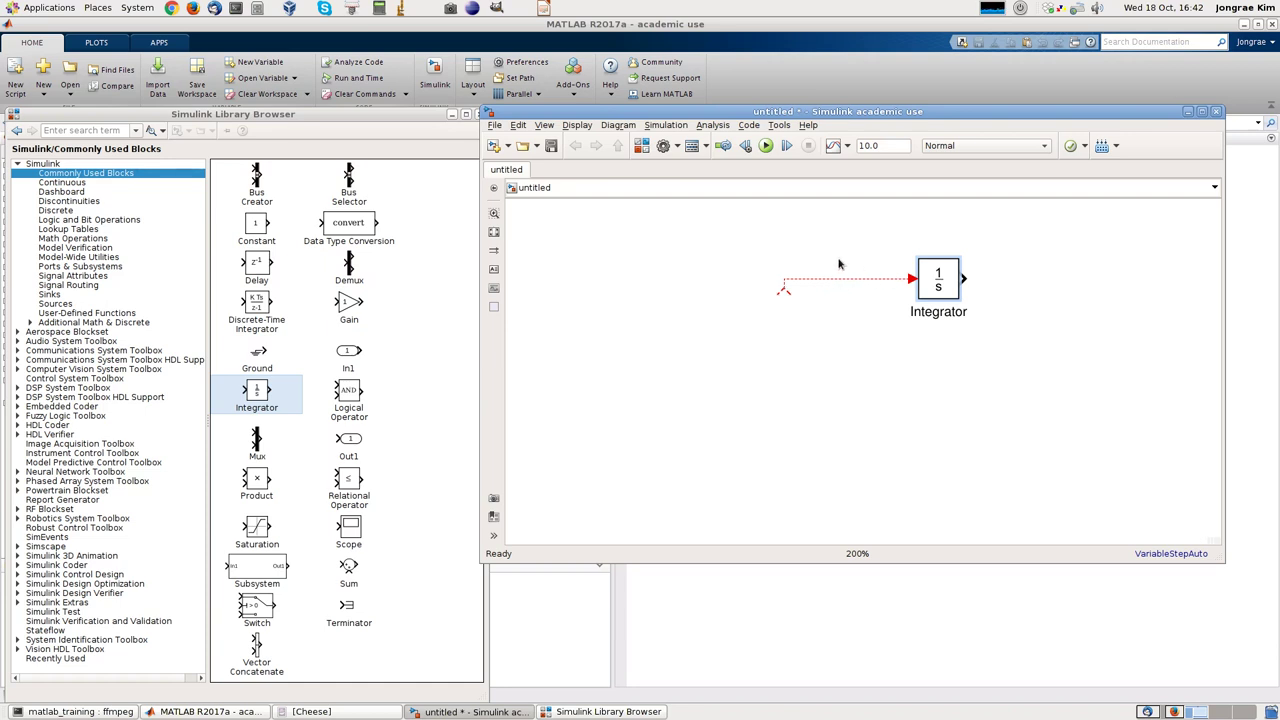
double_click(840, 266)
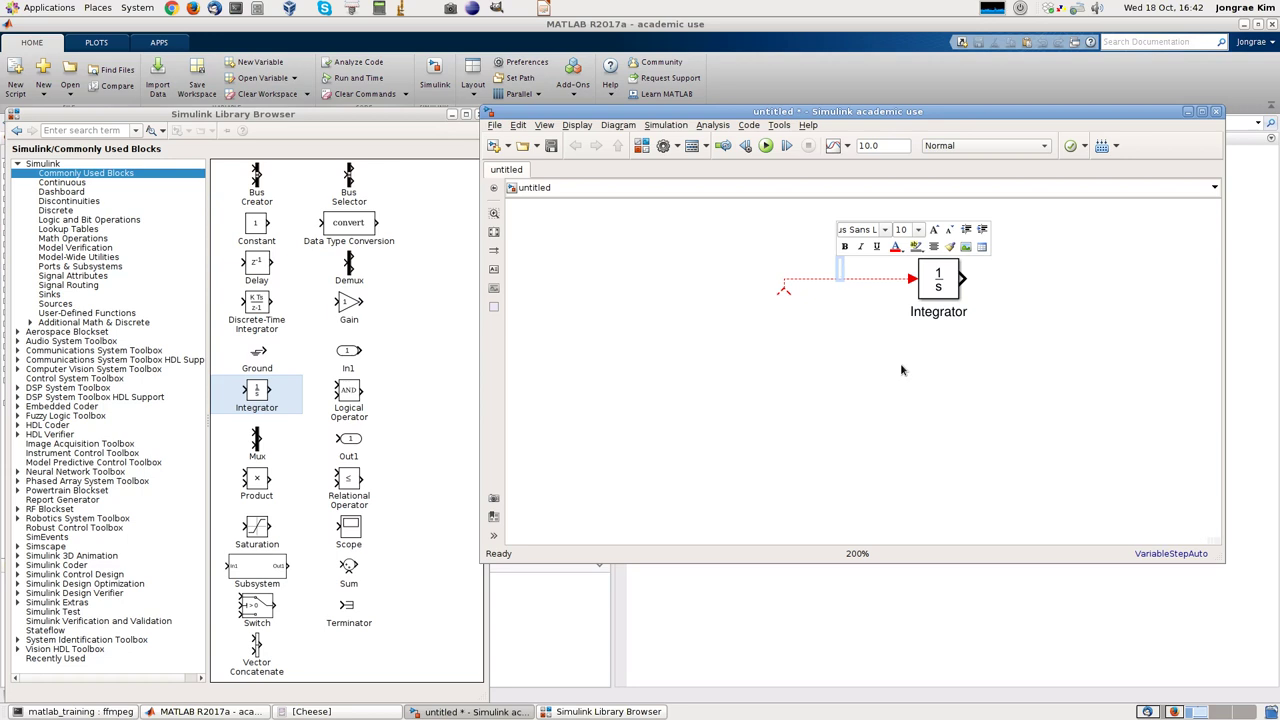
text(d2x/dt^2)
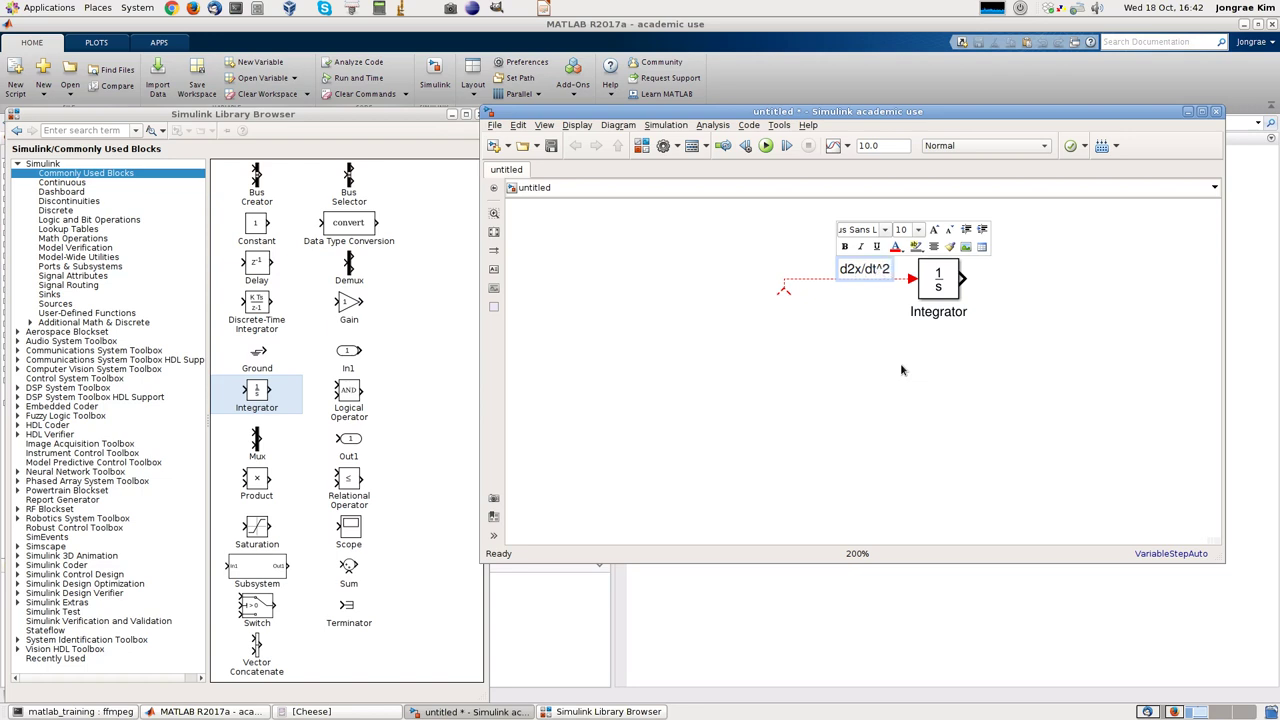
Correct the label to d^2x/dt^2 and shift it left along the line.
key(Home)
key(Right)
key(Delete)
text(")
key(BackSpace)
text(^2)
click(900, 363)
drag(880, 272, 849, 272)
click(904, 437)
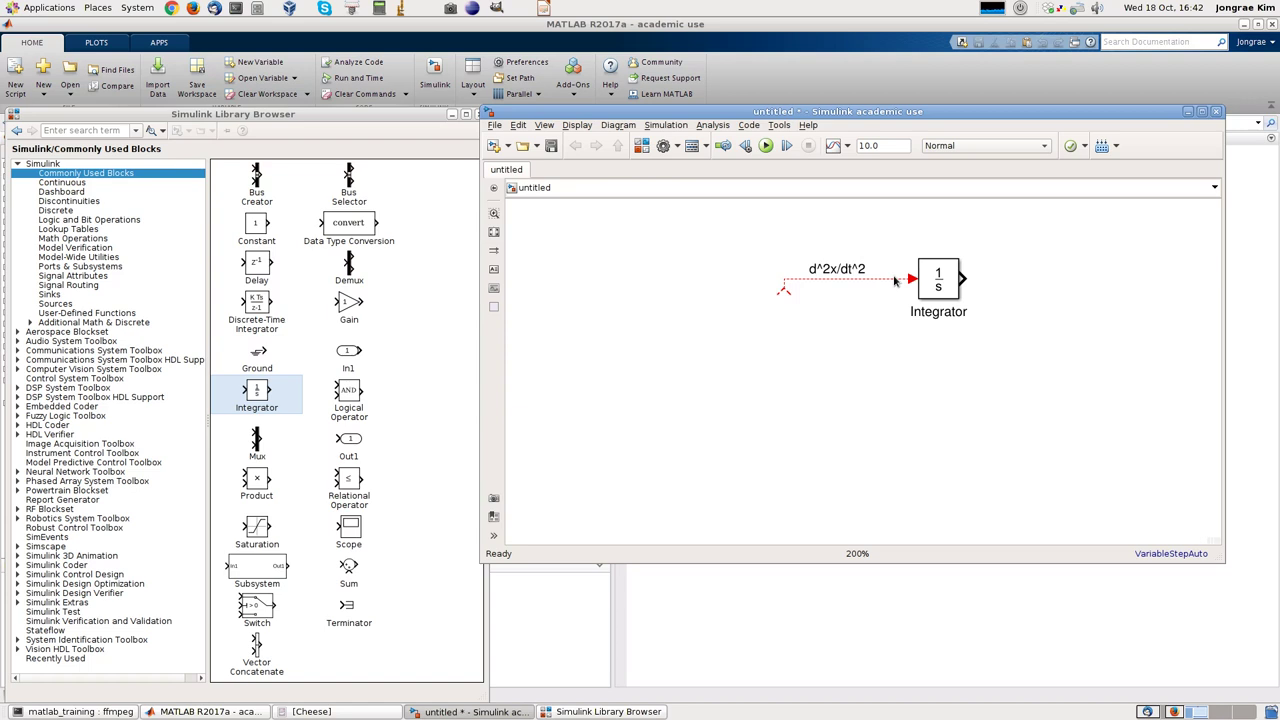
Draw an output line from the Integrator and label it dx/dt.
drag(963, 279, 1049, 285)
double_click(980, 272)
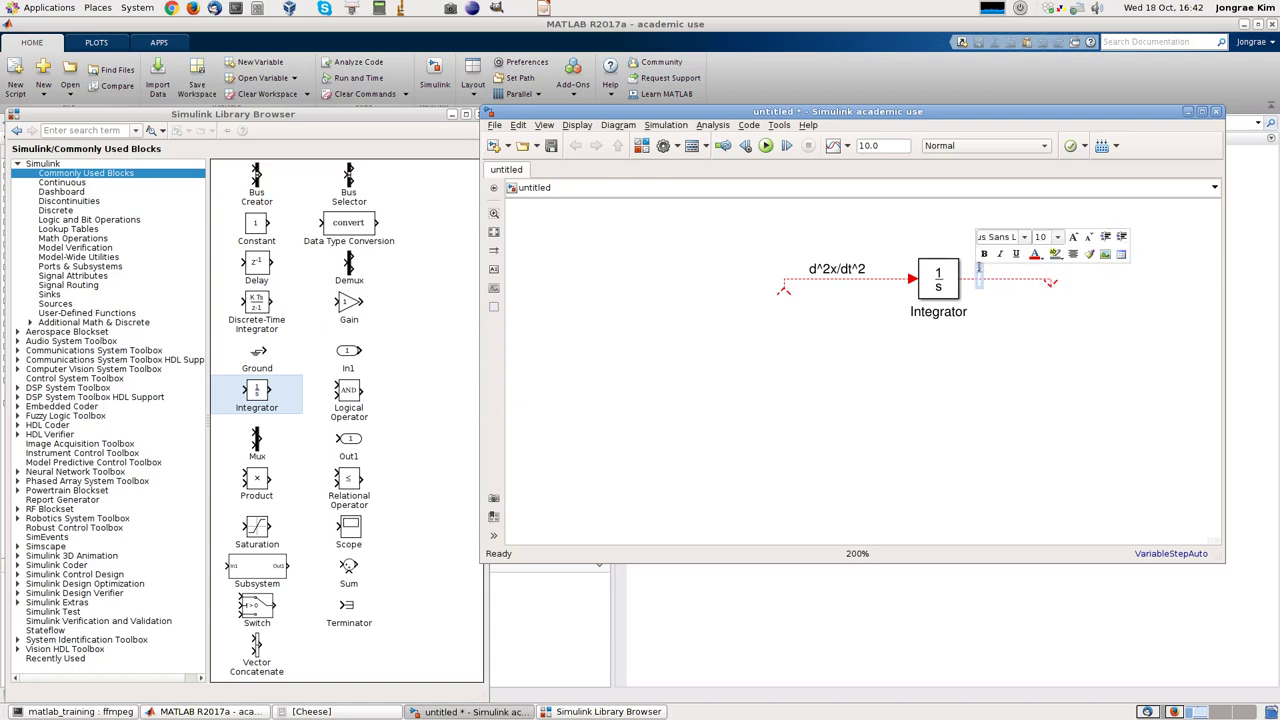
text(dx/dt)
key(Return)
key(BackSpace)
click(1078, 359)
click(985, 268)
drag(985, 266, 989, 259)
Adjust the dx/dt and d^2x/dt^2 line ends and shift the whole chain left.
drag(1052, 289, 1063, 279)
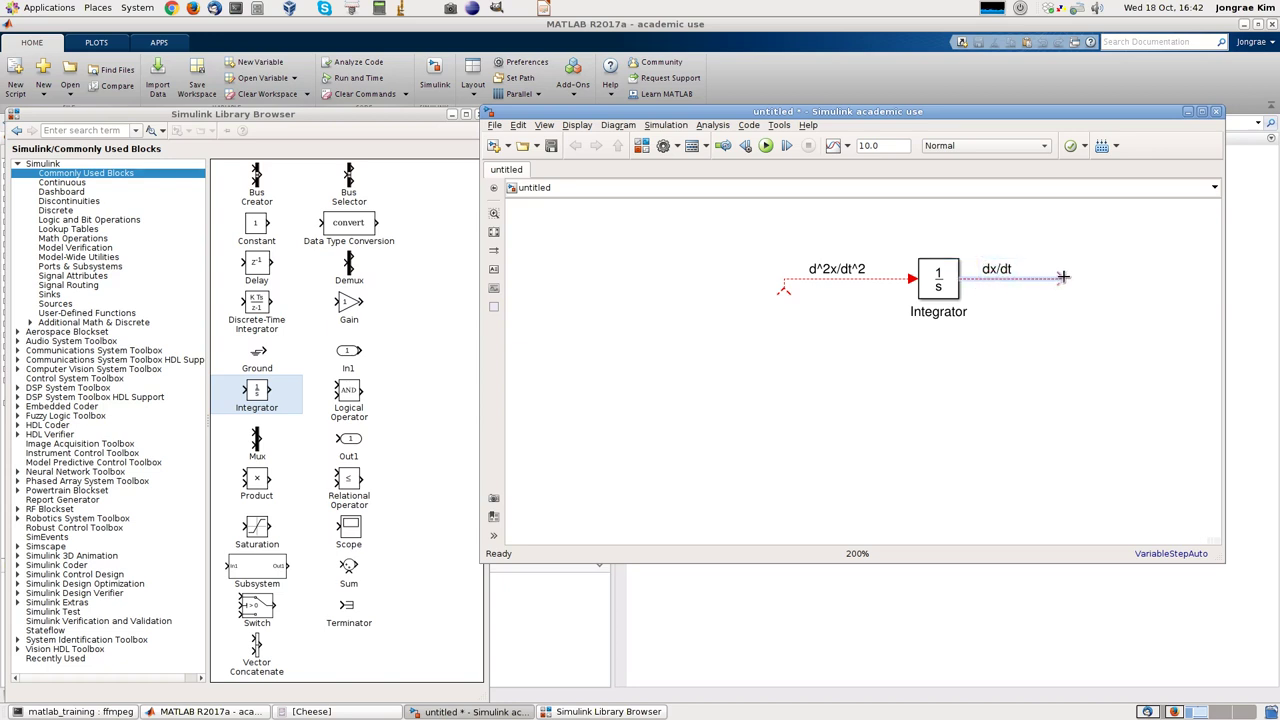
mouse_move(777, 289)
mouse_down()
mouse_move(757, 275)
mouse_move(782, 280)
mouse_up()
drag(758, 222, 1105, 320)
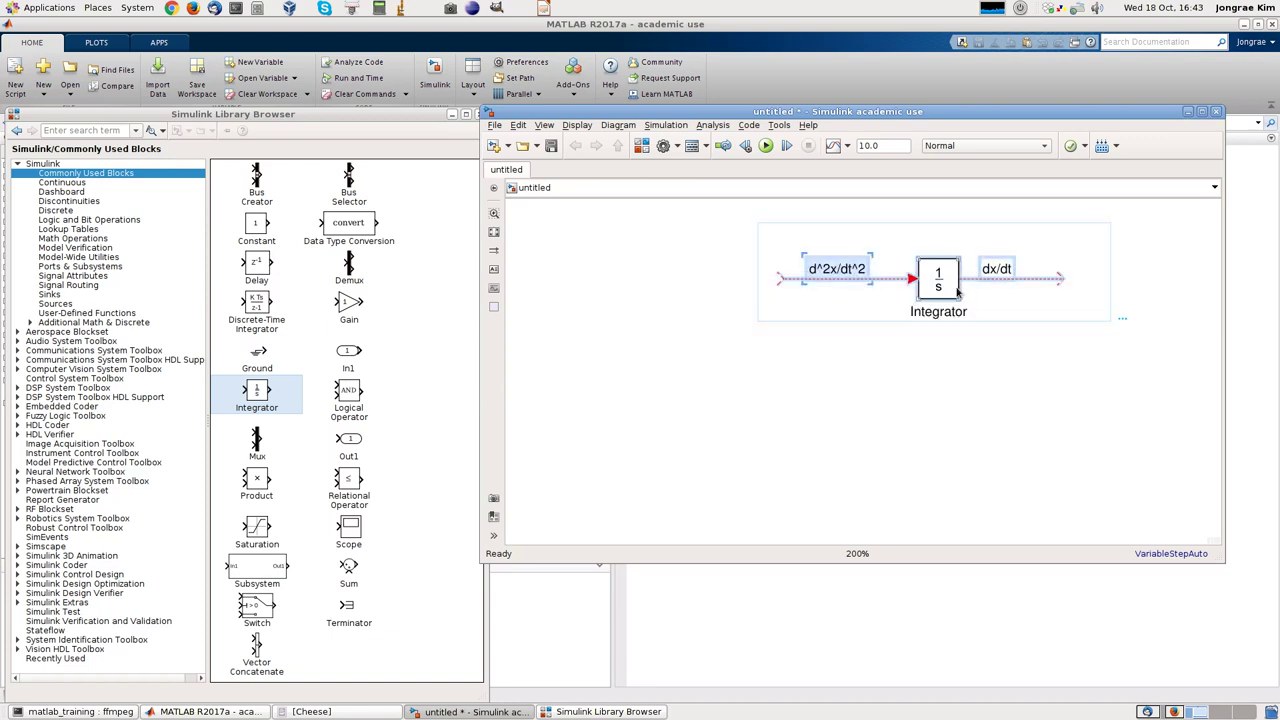
drag(946, 286, 799, 287)
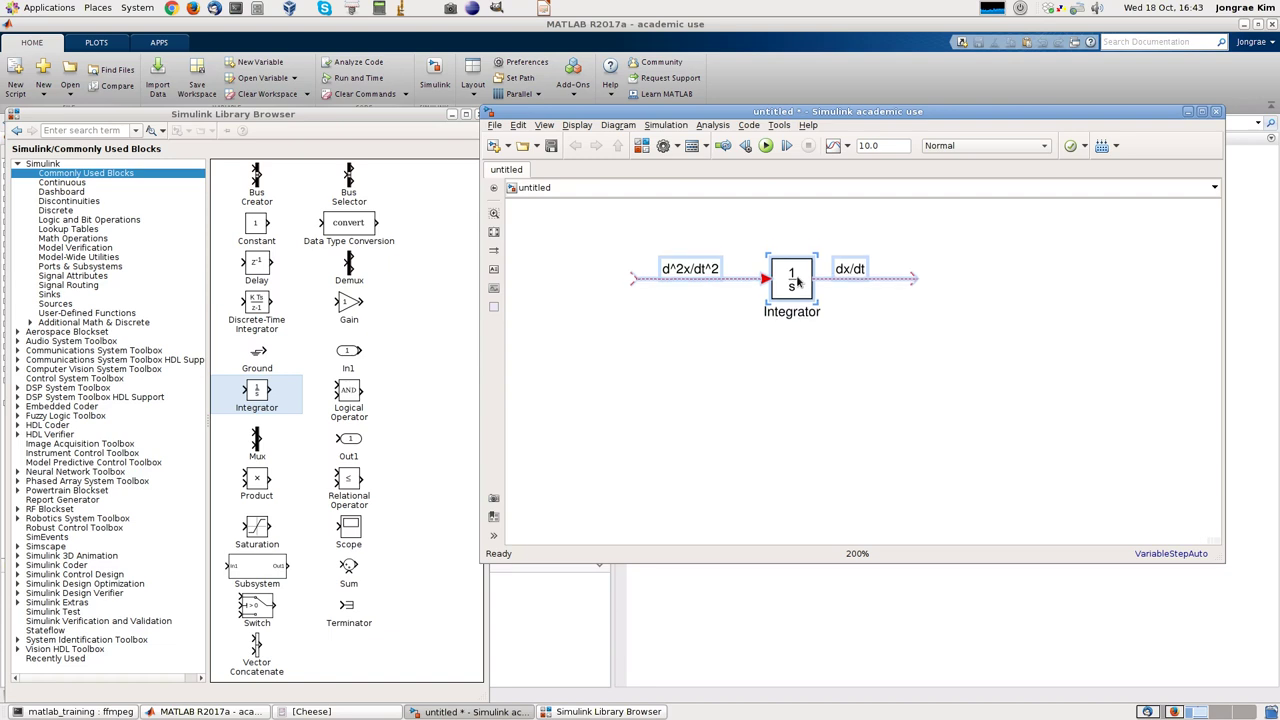
Add a second Integrator fed by the dx/dt line and draw its output line.
click(777, 430)
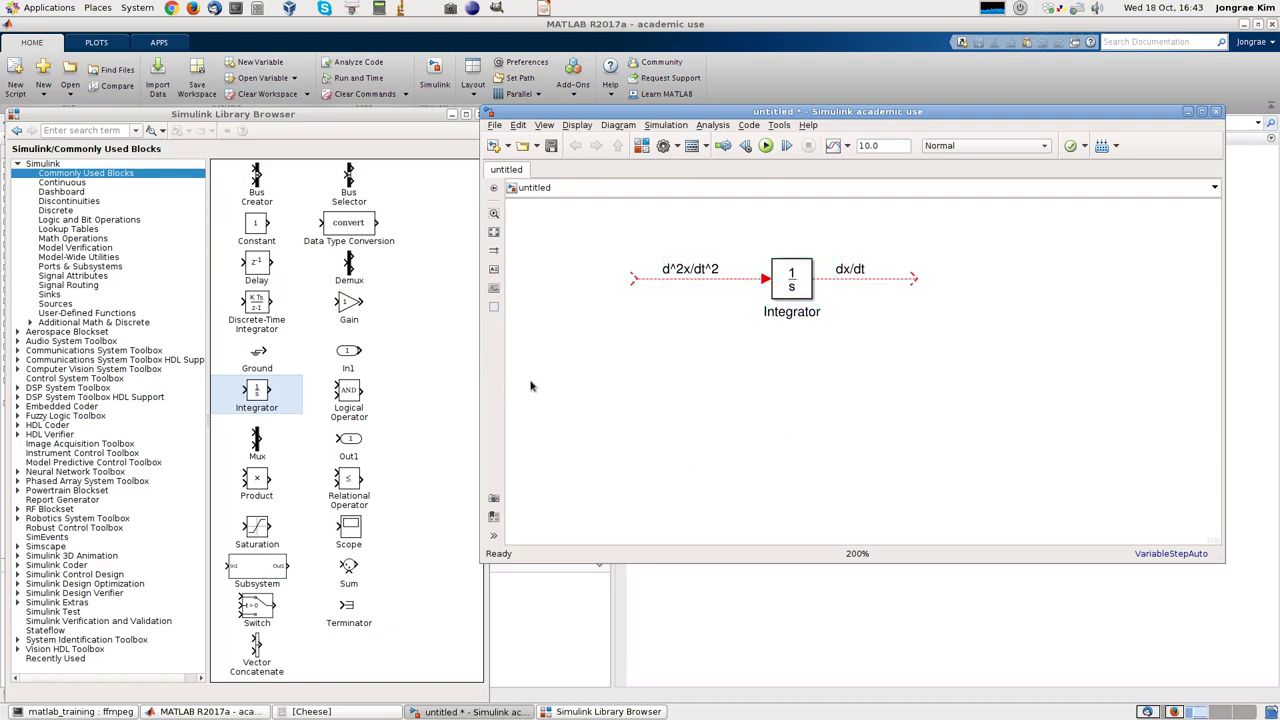
click(257, 396)
drag(432, 373, 1086, 279)
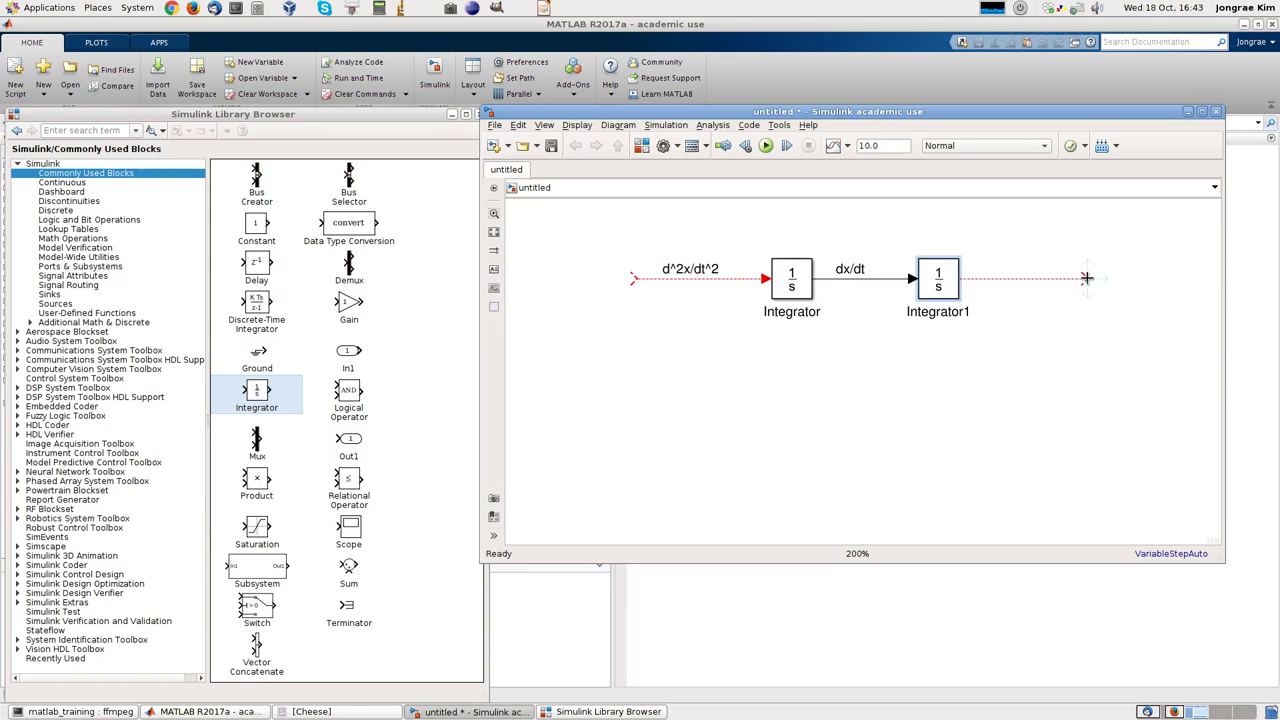
drag(1086, 279, 1086, 279)
Label Integrator1's output line x and move the label above the line.
double_click(982, 278)
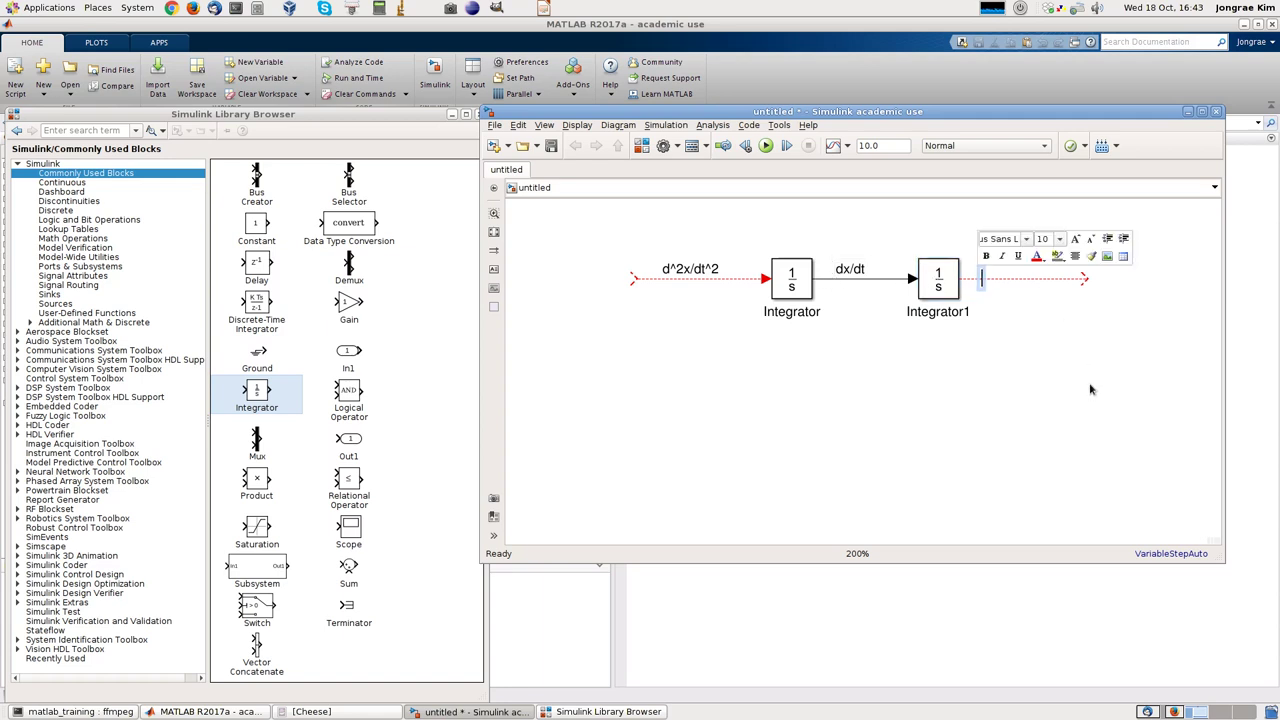
text(x)
click(1090, 389)
click(983, 274)
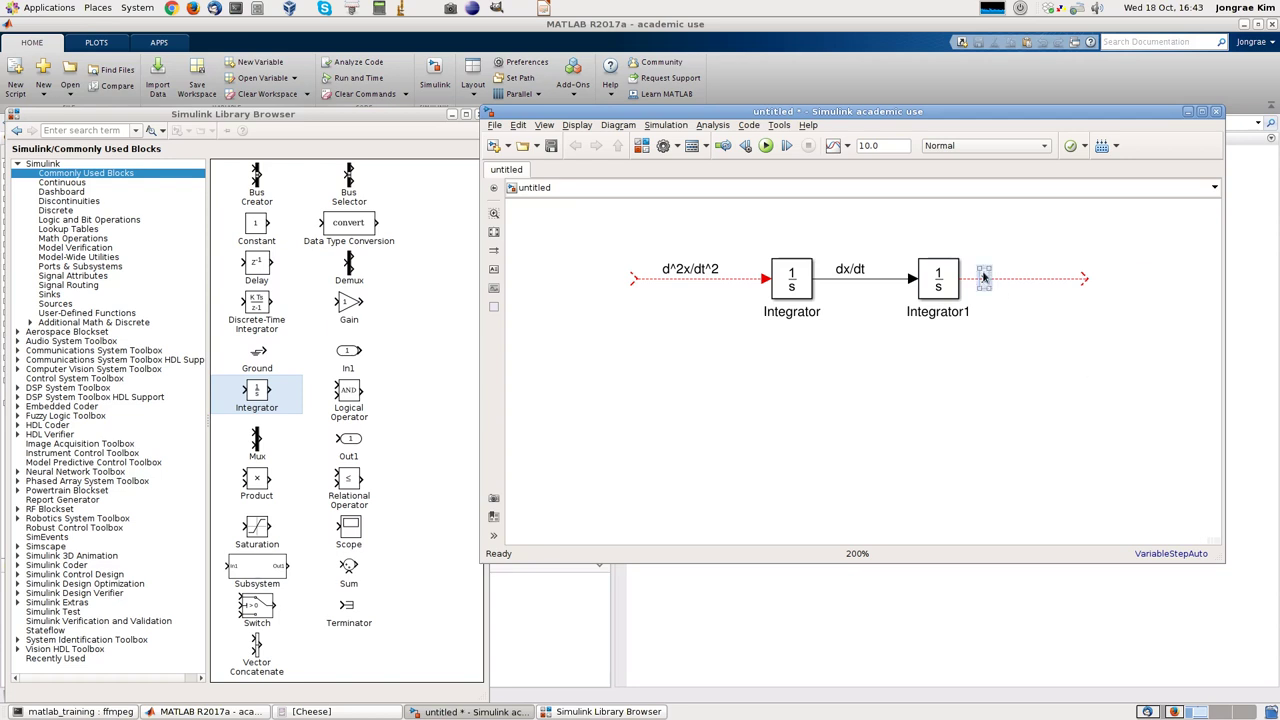
click(984, 275)
drag(996, 282, 989, 270)
click(1038, 377)
Bring the Simulink Library Browser in front of the untitled model window.
click(420, 452)
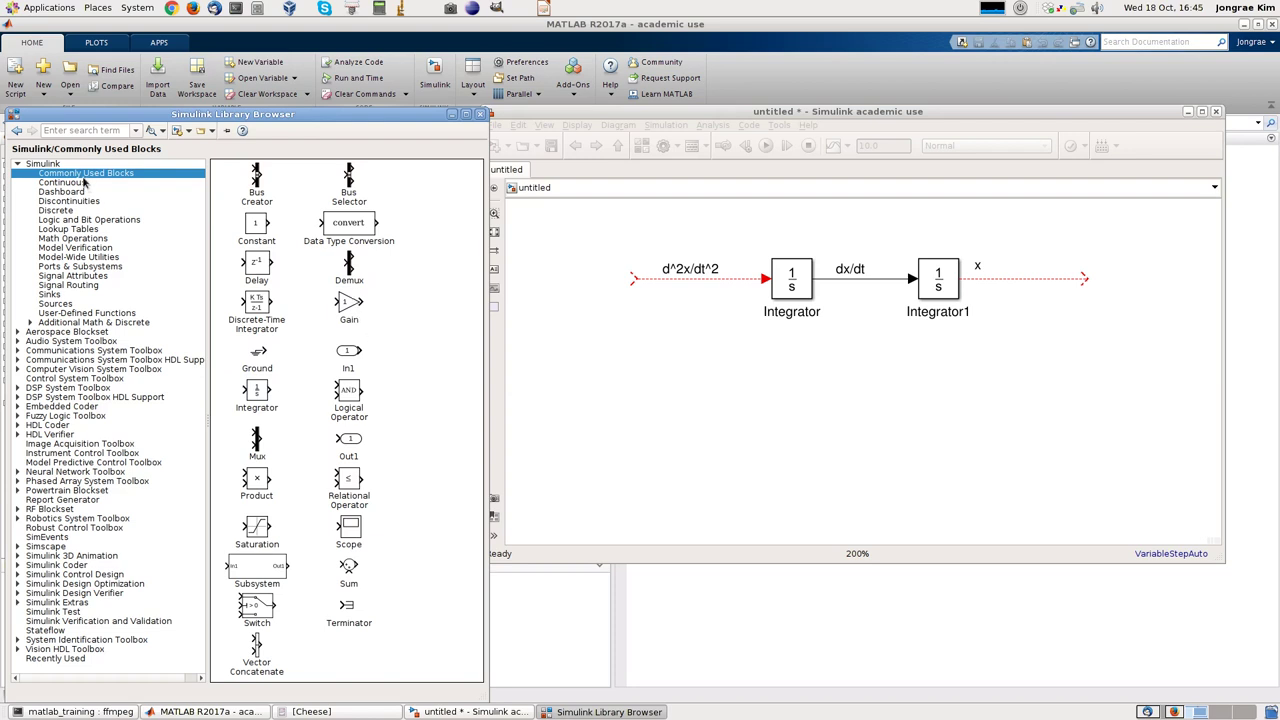
Place a Gain block with gain 1 below Integrator1 and draw an open input line into it.
click(349, 306)
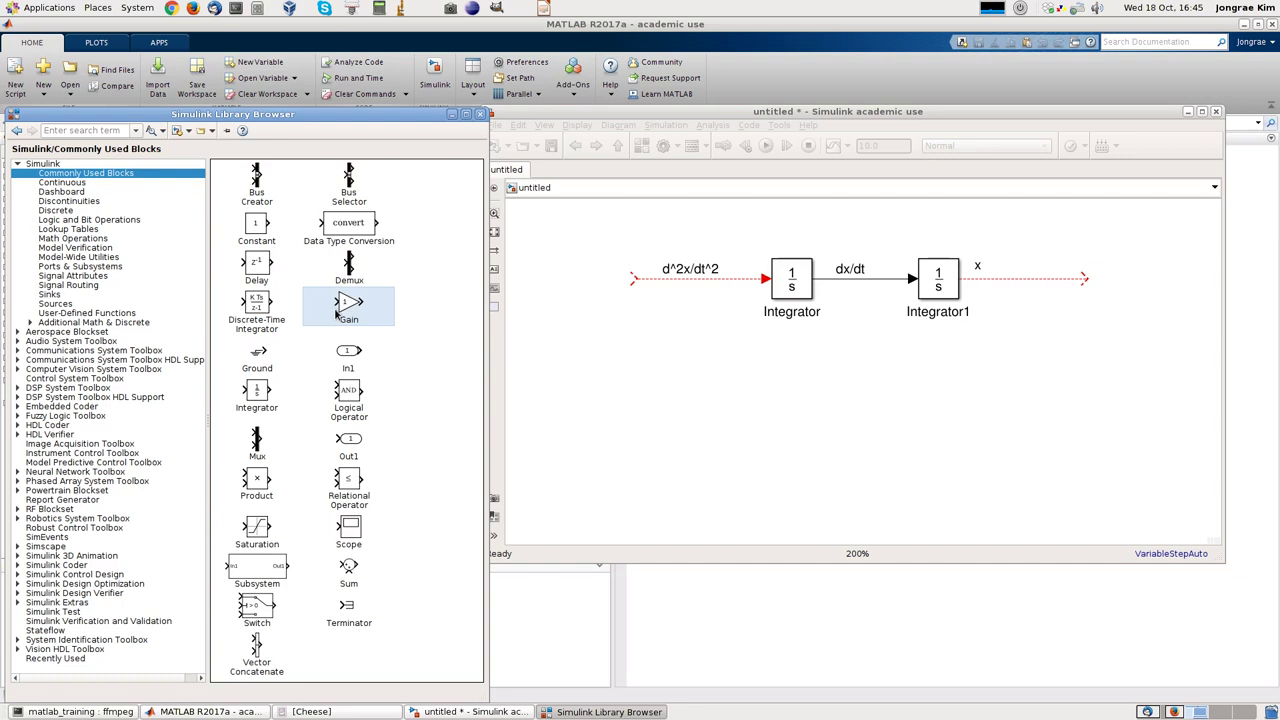
drag(343, 312, 932, 400)
double_click(883, 461)
click(883, 461)
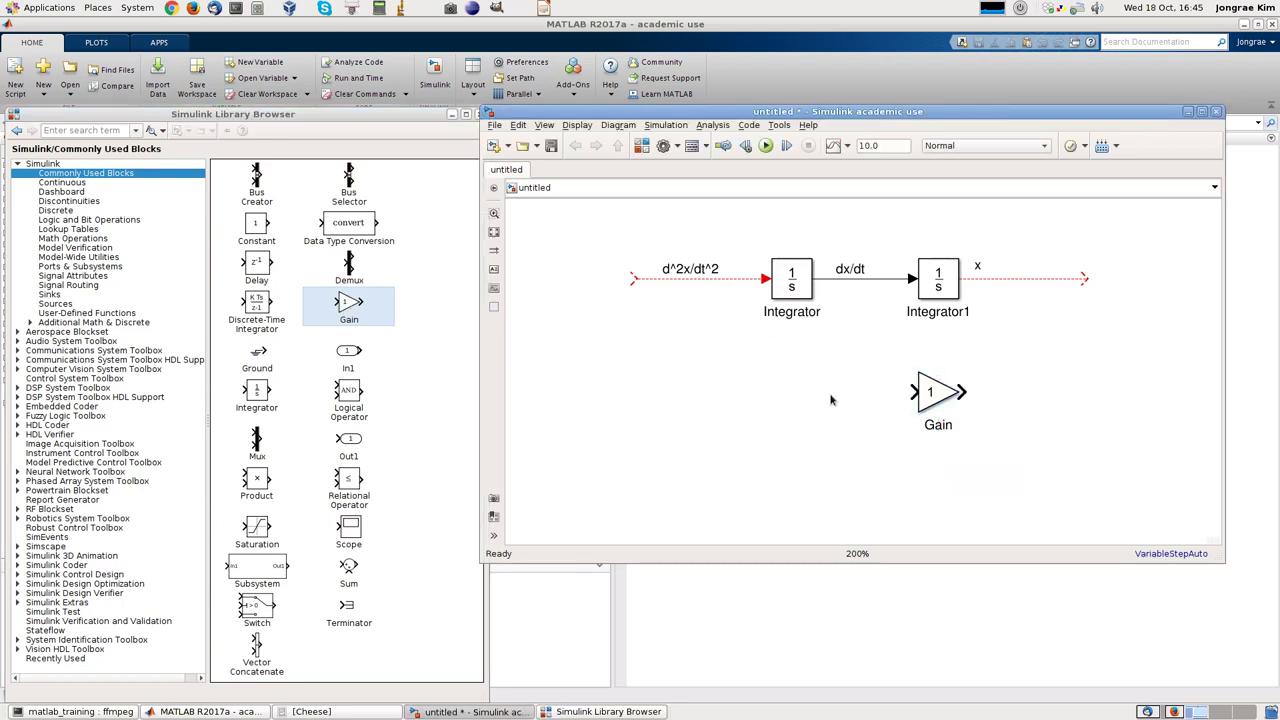
drag(913, 392, 838, 396)
click(928, 396)
click(978, 396)
click(932, 396)
Enter -0.5/2 as the Gain block's gain value in its Block Parameters dialog.
double_click(932, 396)
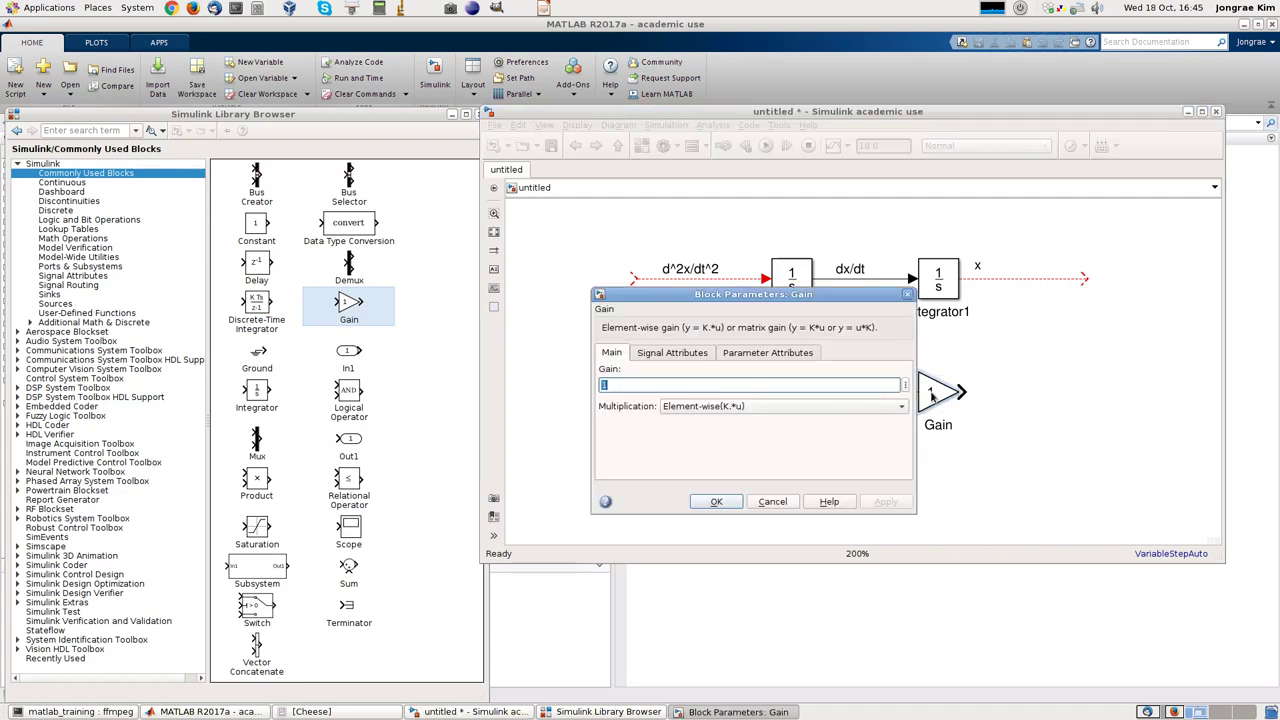
click(774, 502)
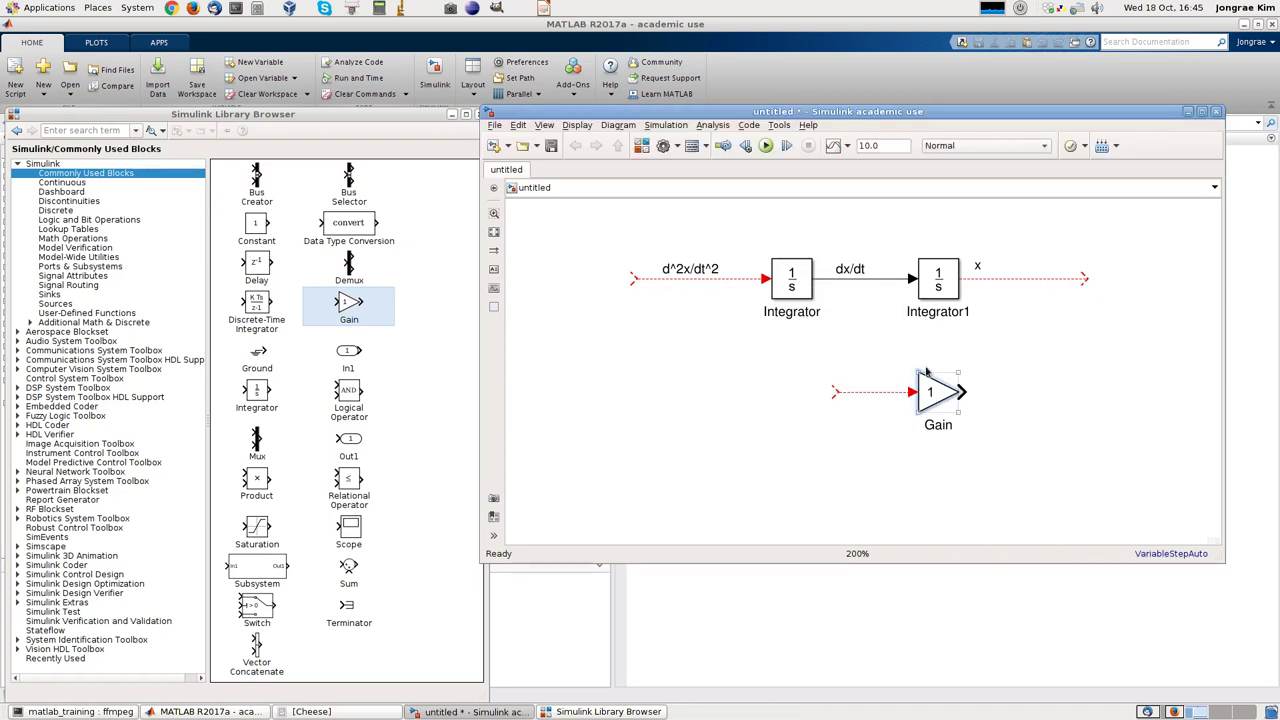
double_click(935, 394)
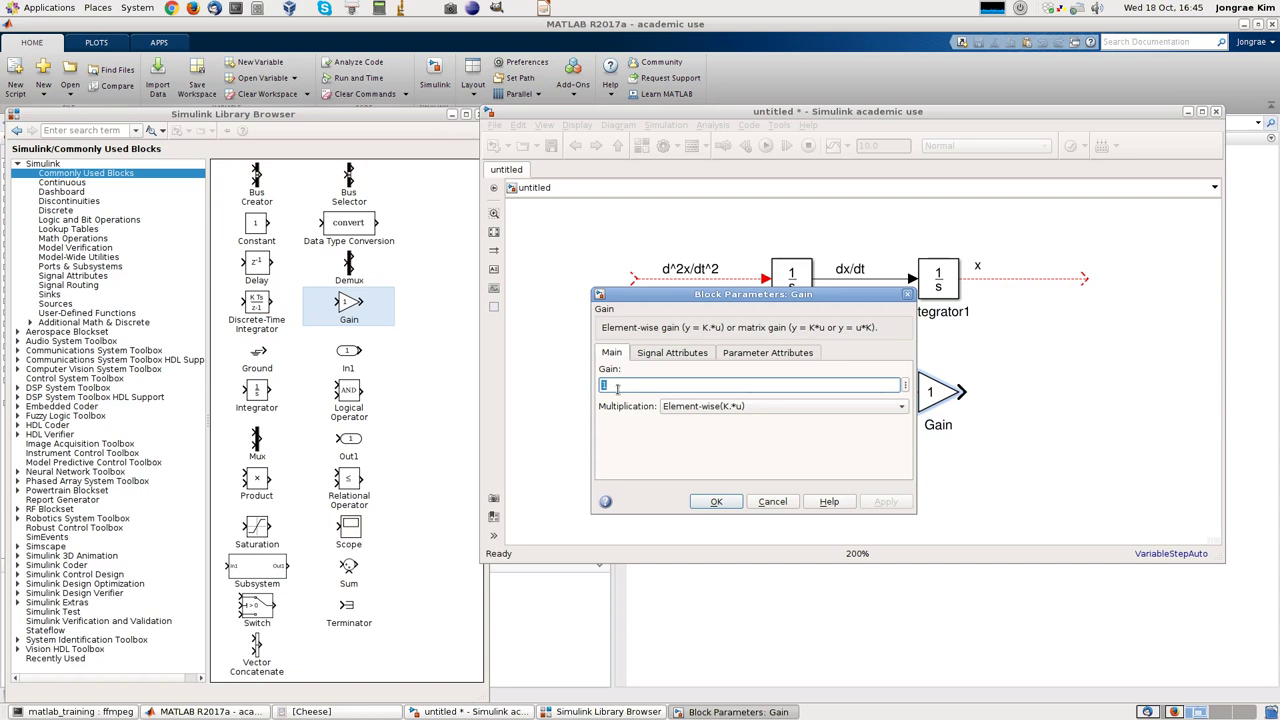
text(-0.5/2)
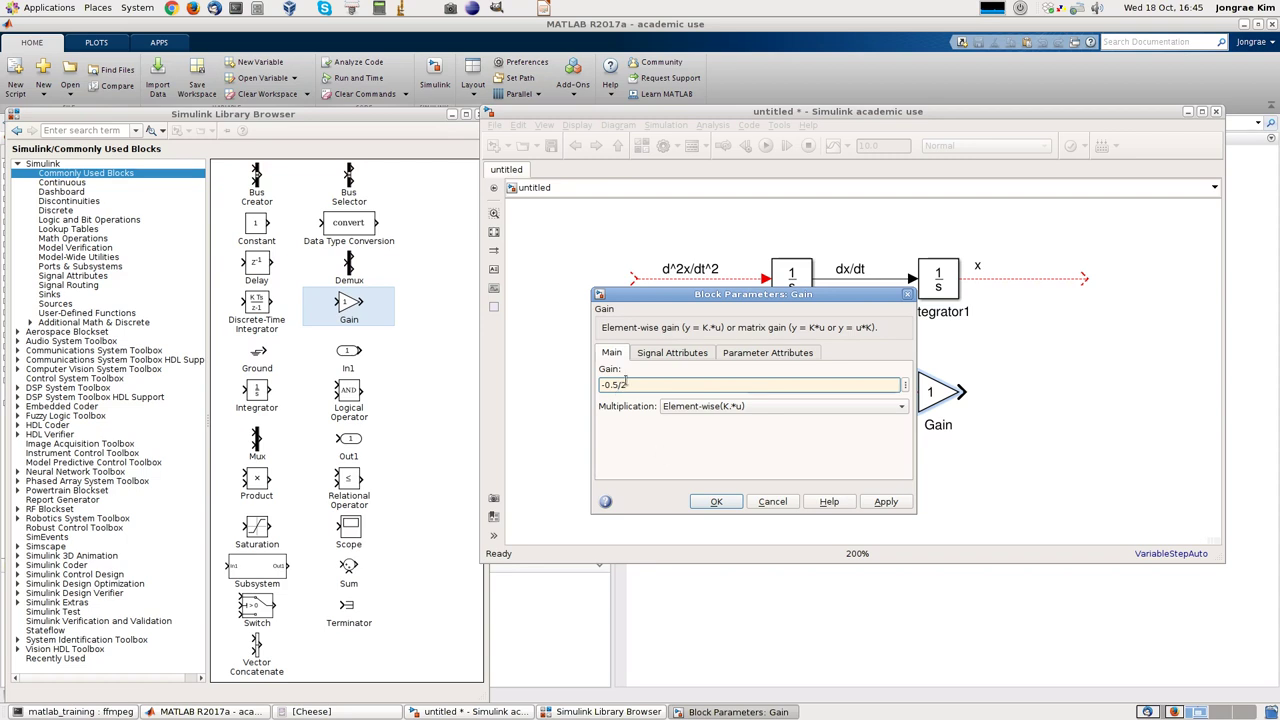
Apply the -0.5/2 gain and widen the Gain block so its value shows.
click(880, 503)
click(729, 506)
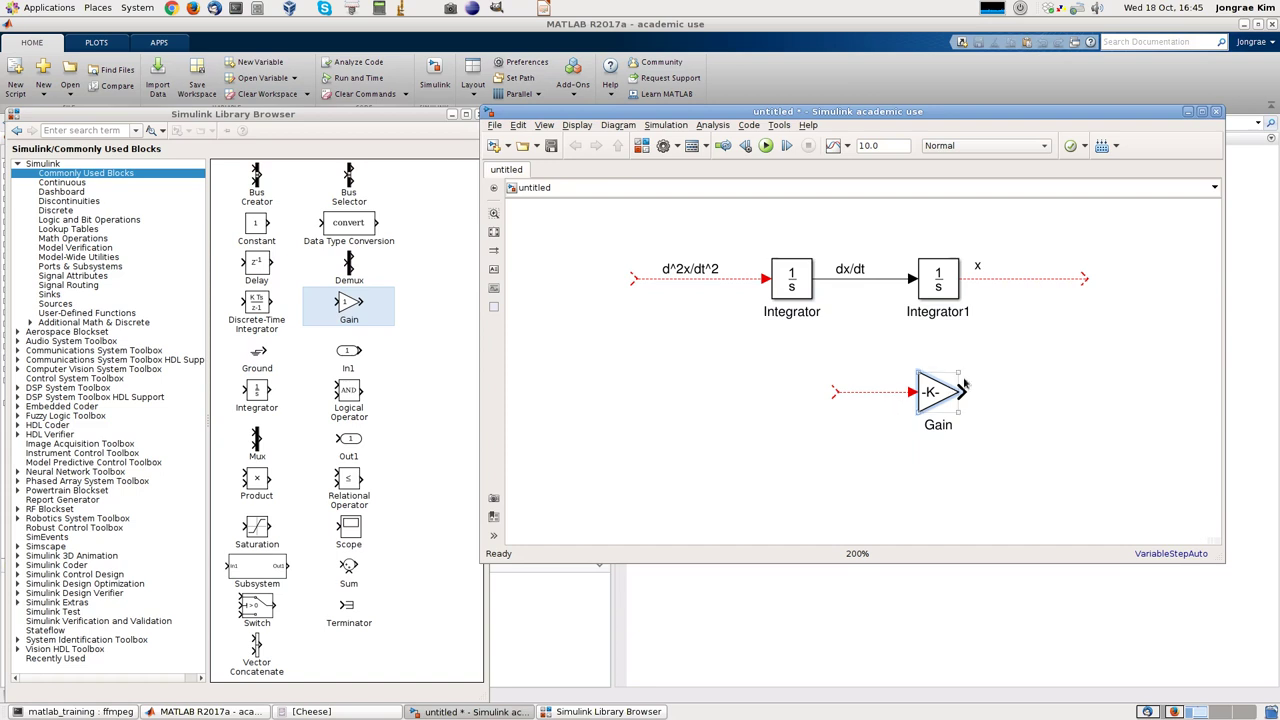
drag(962, 373, 1003, 374)
click(839, 453)
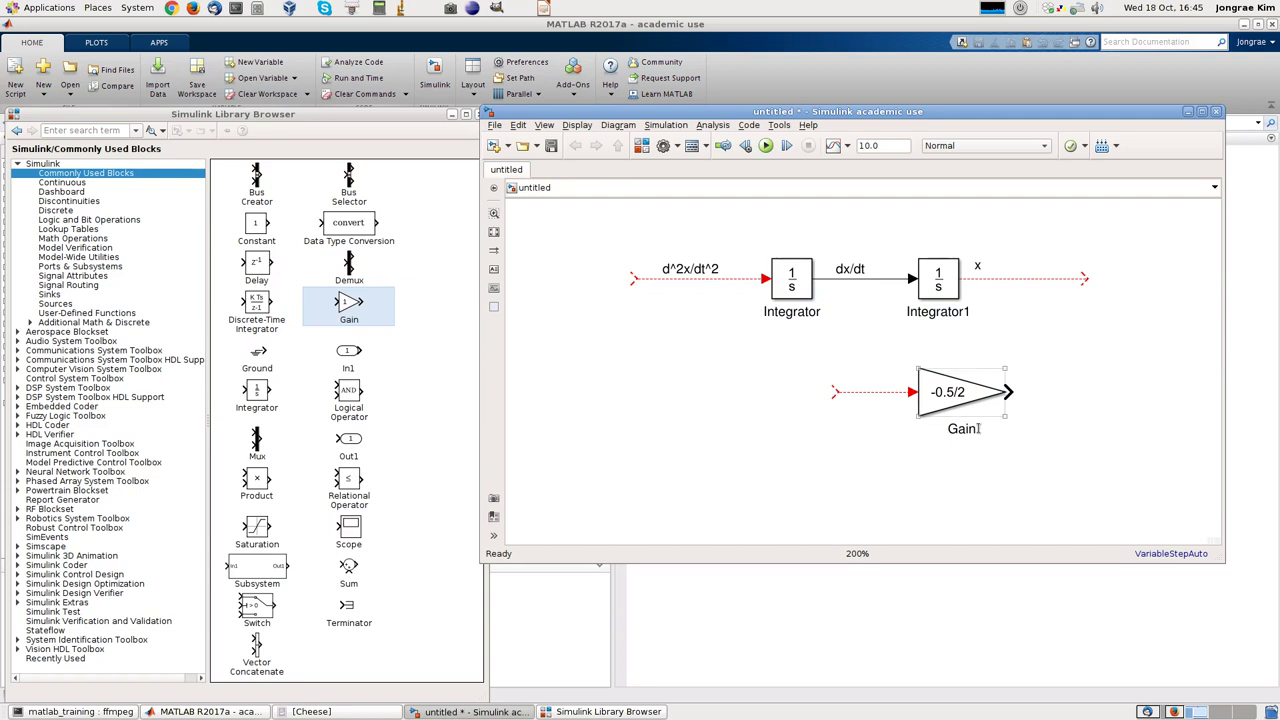
Rename the Gain block to -k/m.
drag(947, 430, 976, 431)
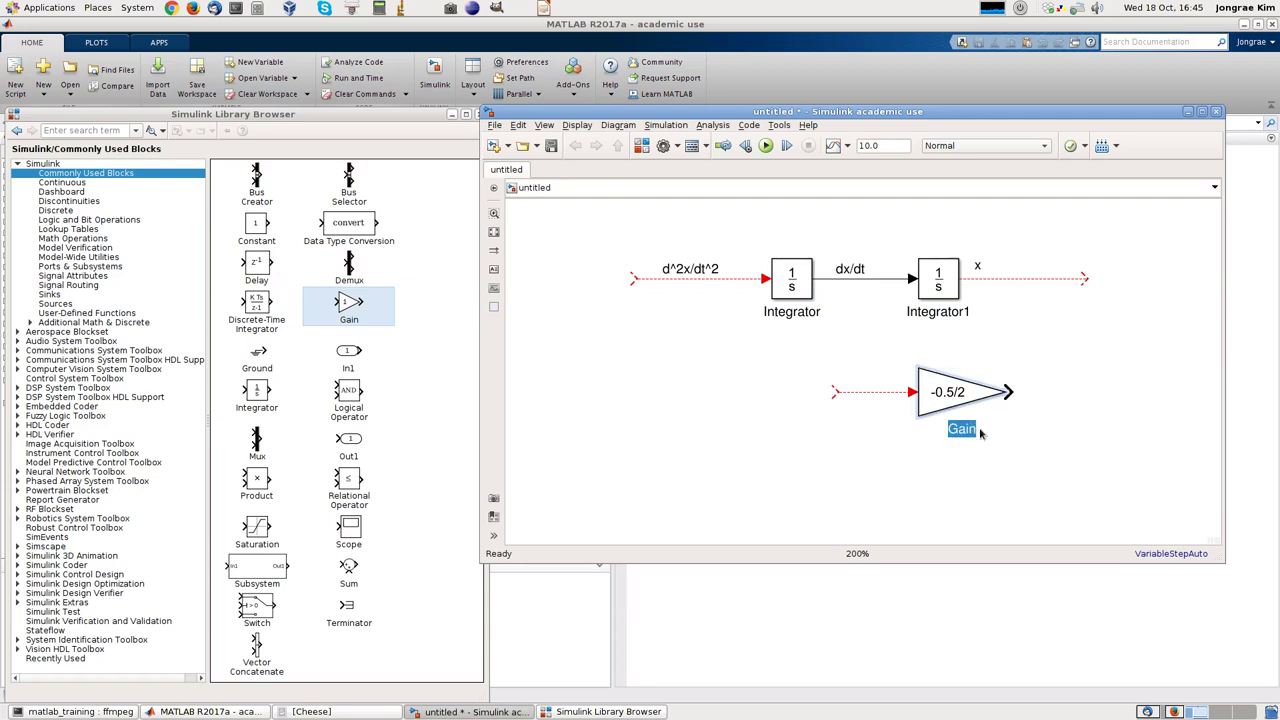
key(BackSpace)
text(-k/m)
click(847, 488)
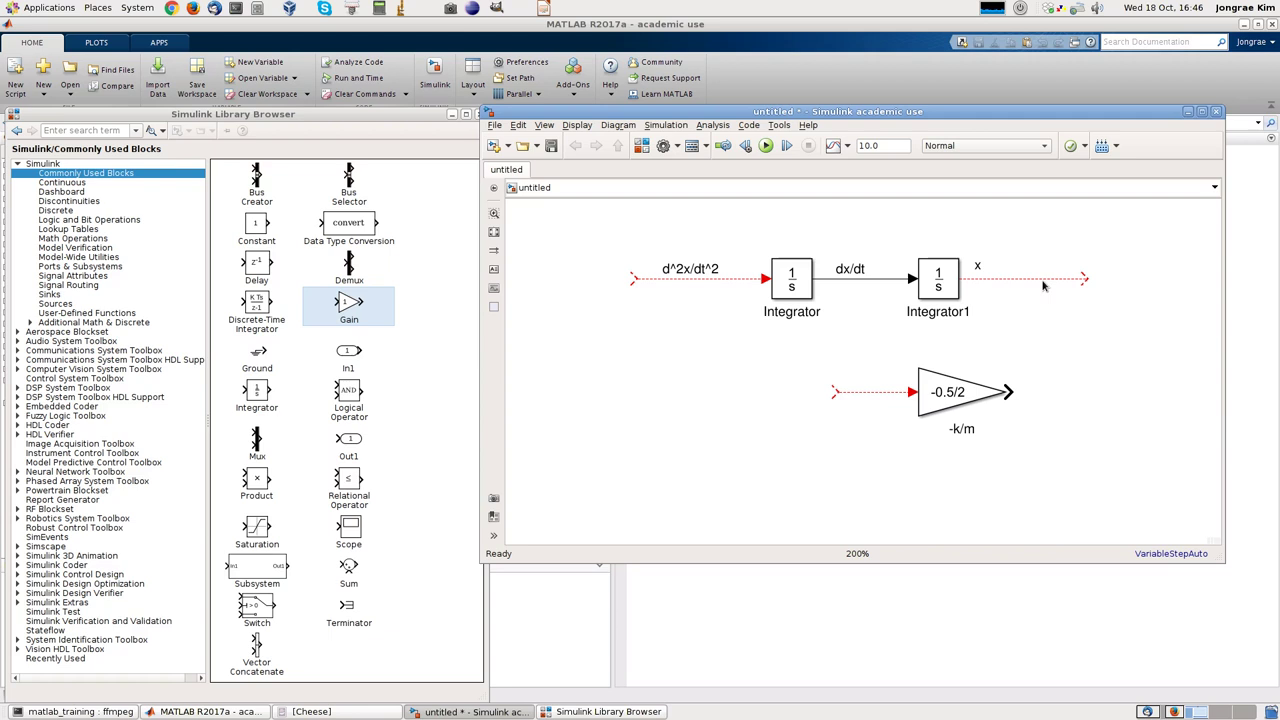
Connect the x signal into the -k/m gain's input and draw an open output line from it.
drag(1085, 279, 834, 391)
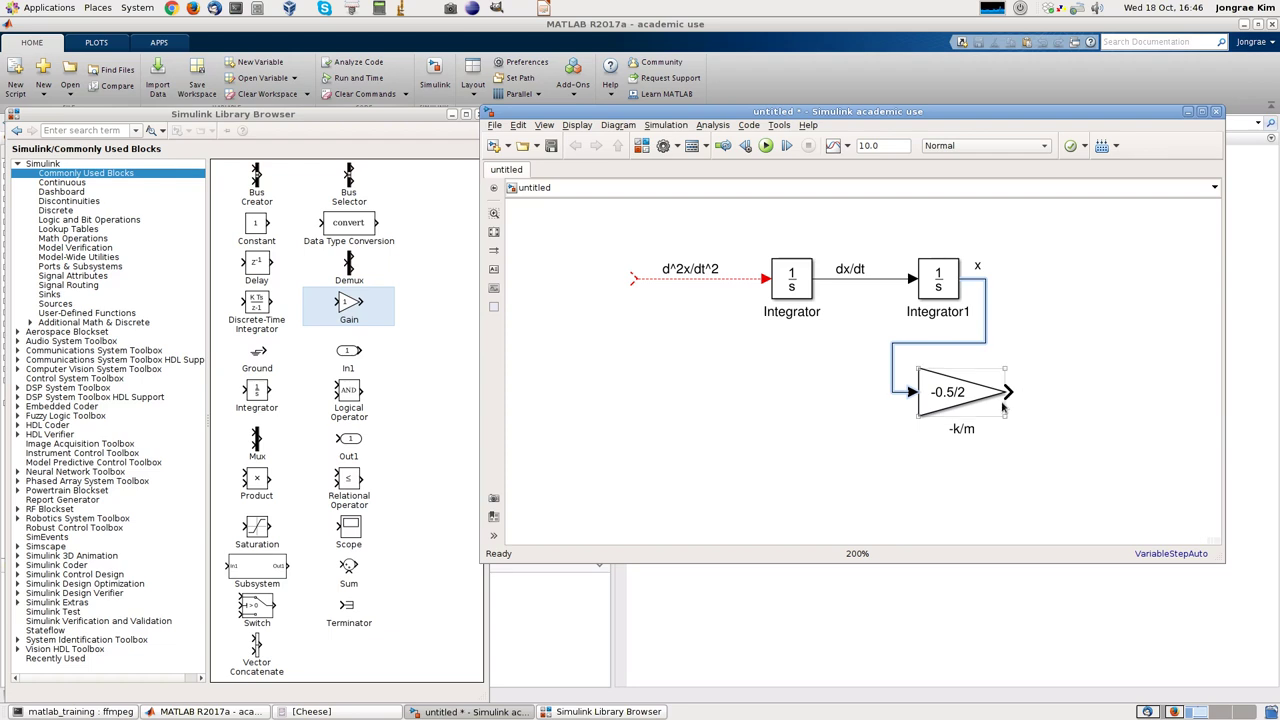
drag(1010, 392, 1115, 391)
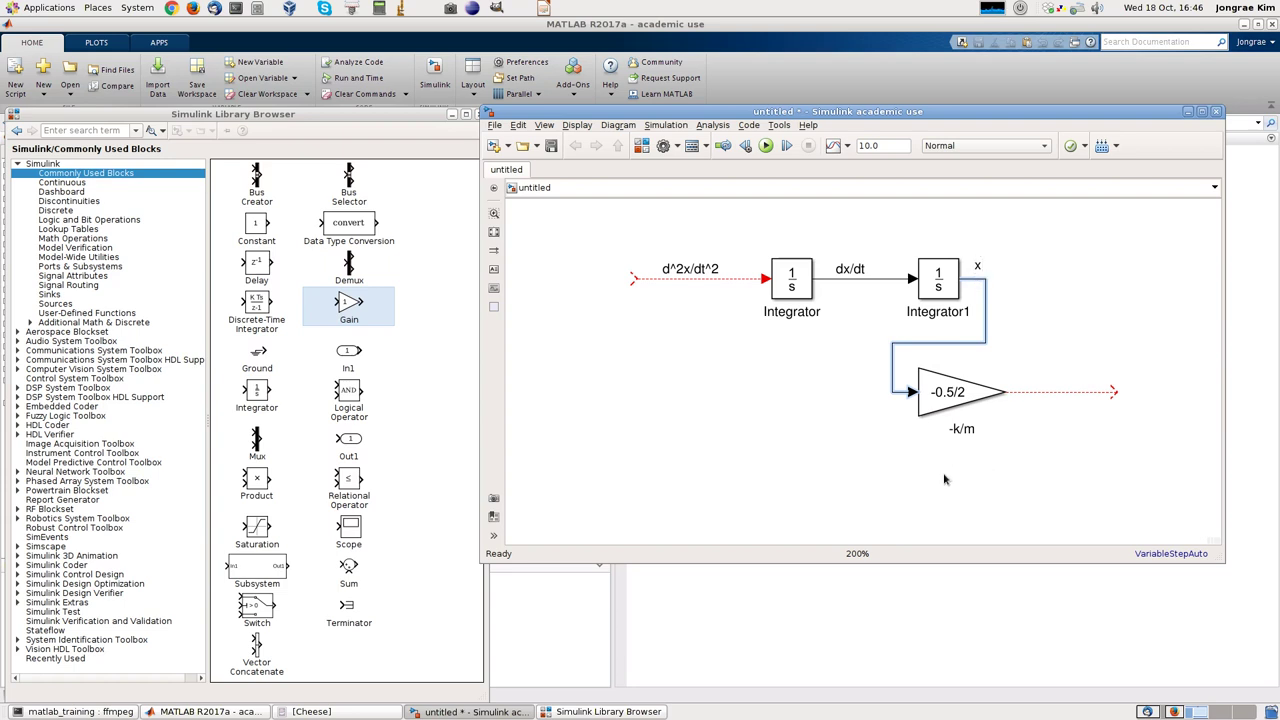
click(936, 398)
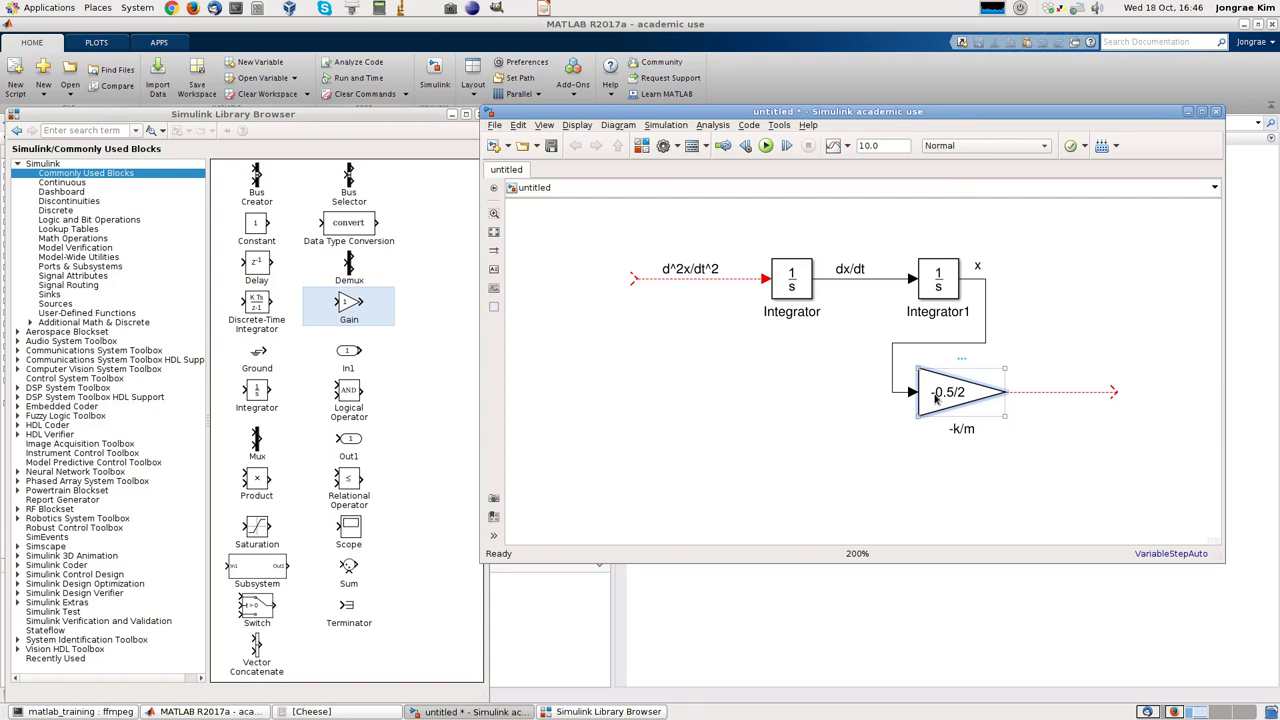
Flip the -k/m Gain block so it points left.
right_click(936, 398)
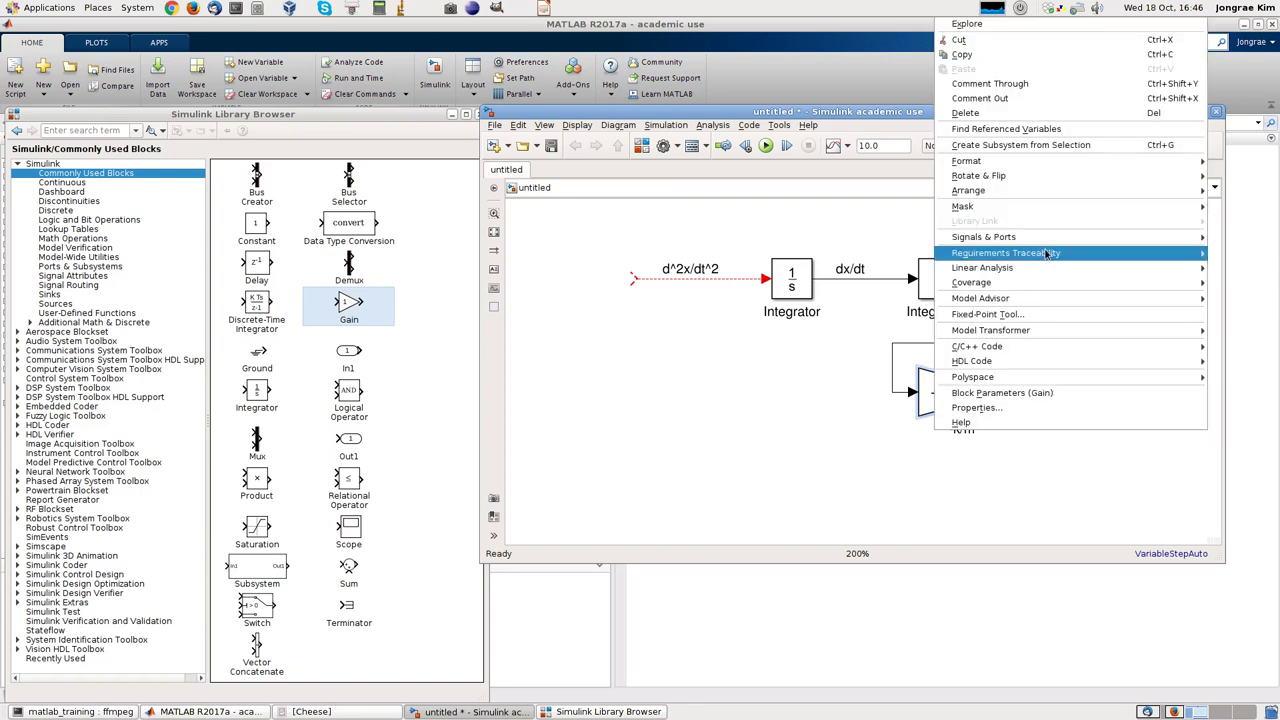
mouse_move(1055, 207)
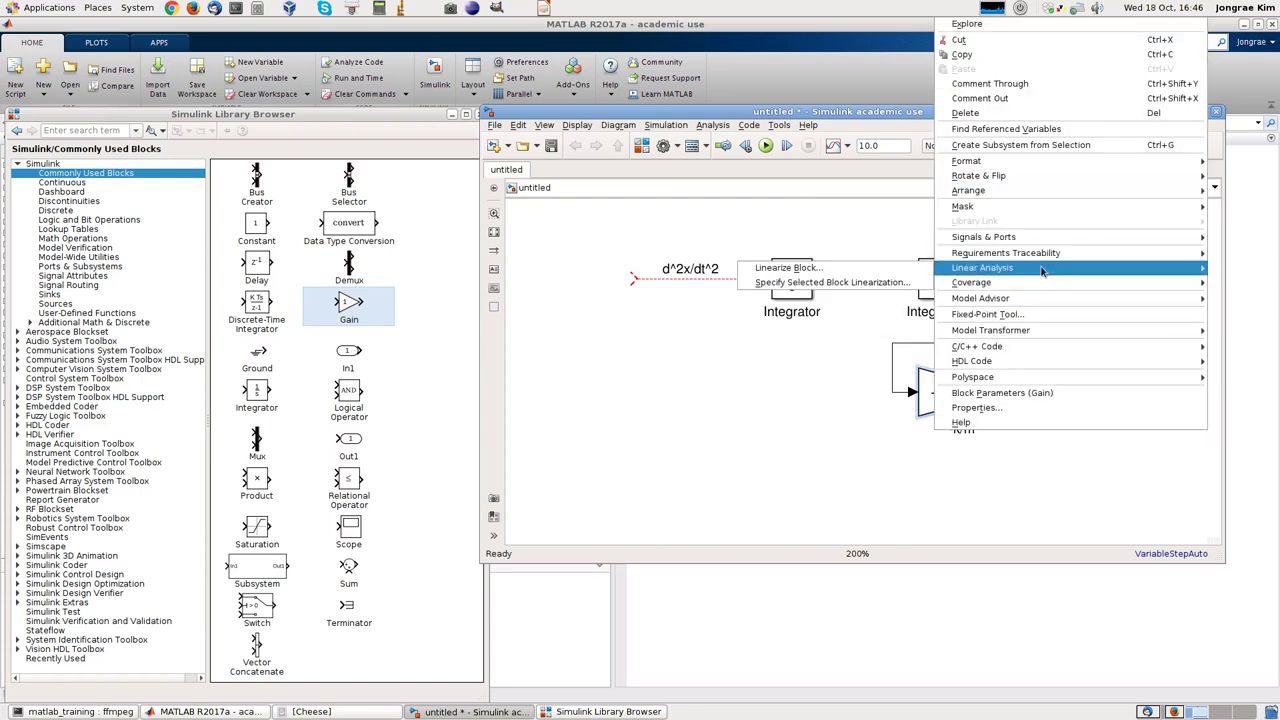
mouse_move(1038, 250)
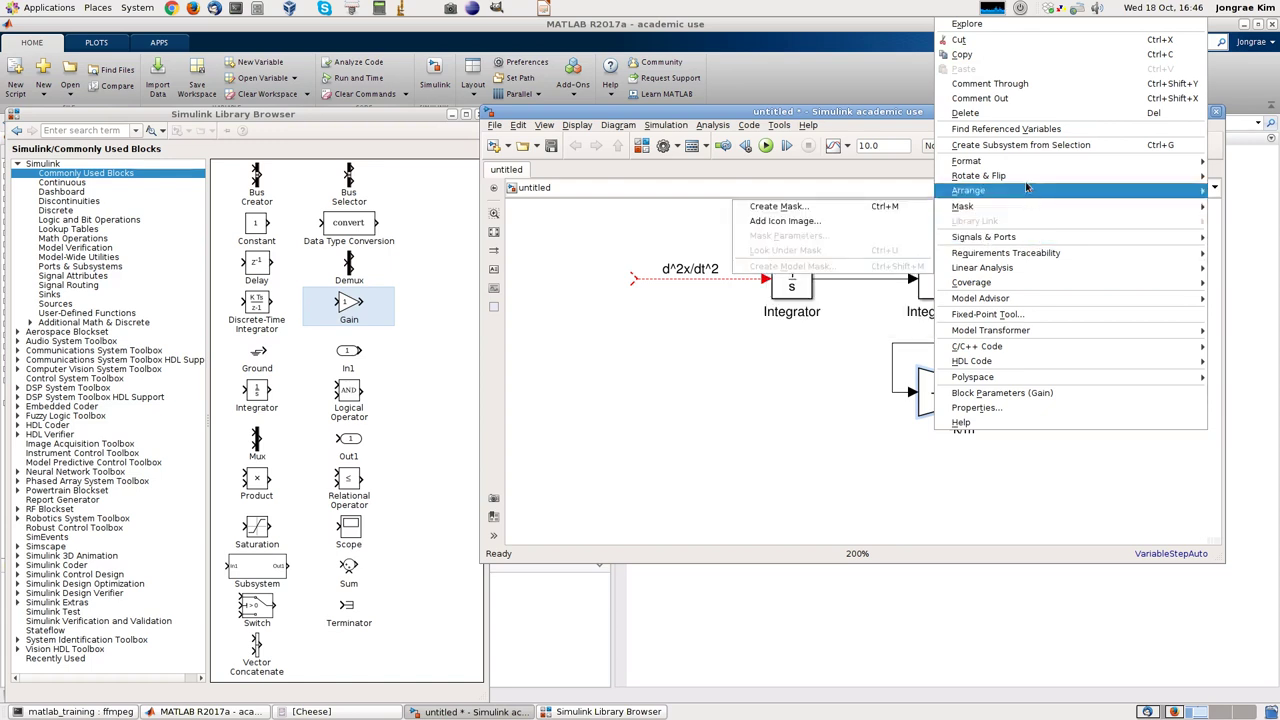
mouse_move(1024, 163)
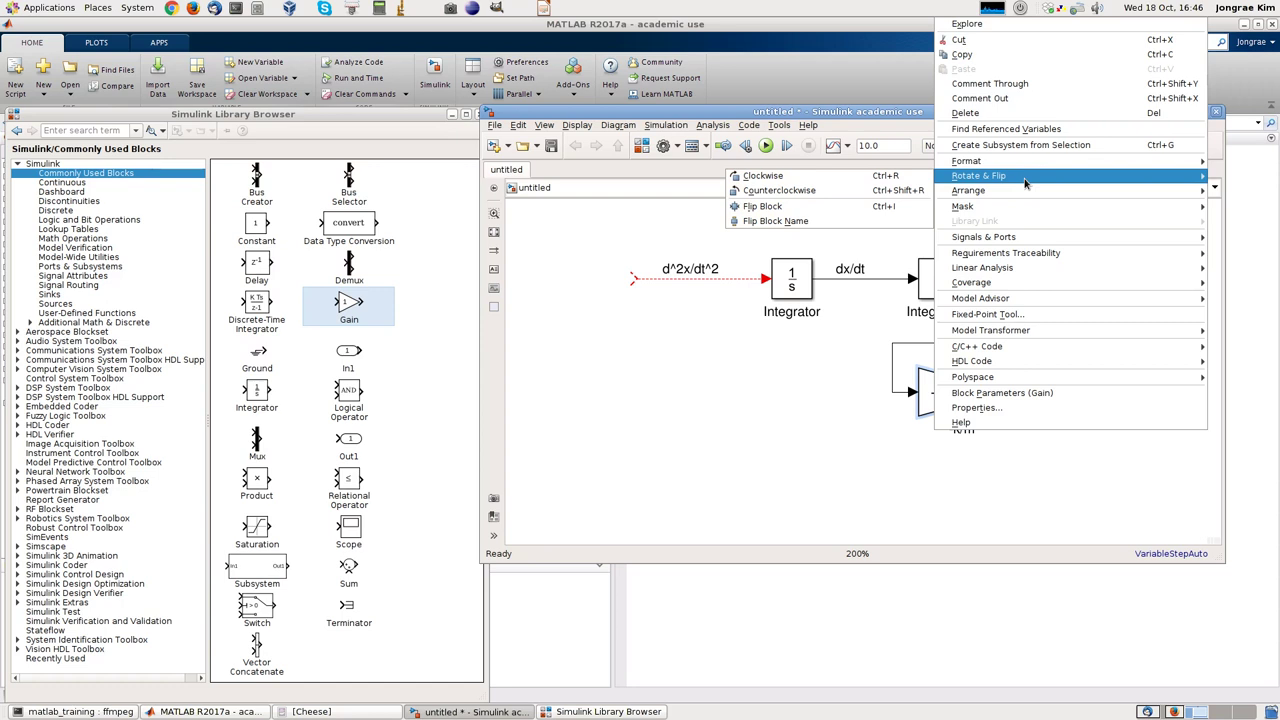
click(853, 215)
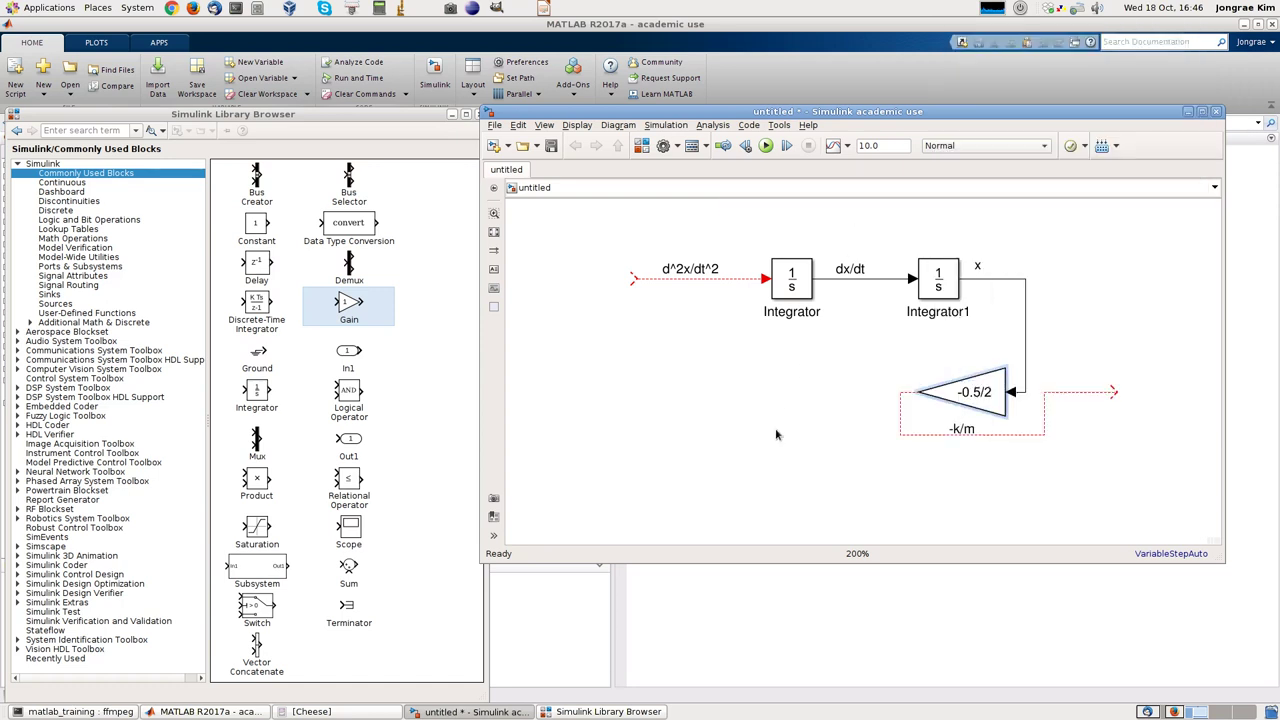
Shift the gain slightly left and reroute the x line and its dangling output line beneath it.
drag(960, 391, 940, 391)
drag(1006, 345, 1077, 338)
click(1021, 434)
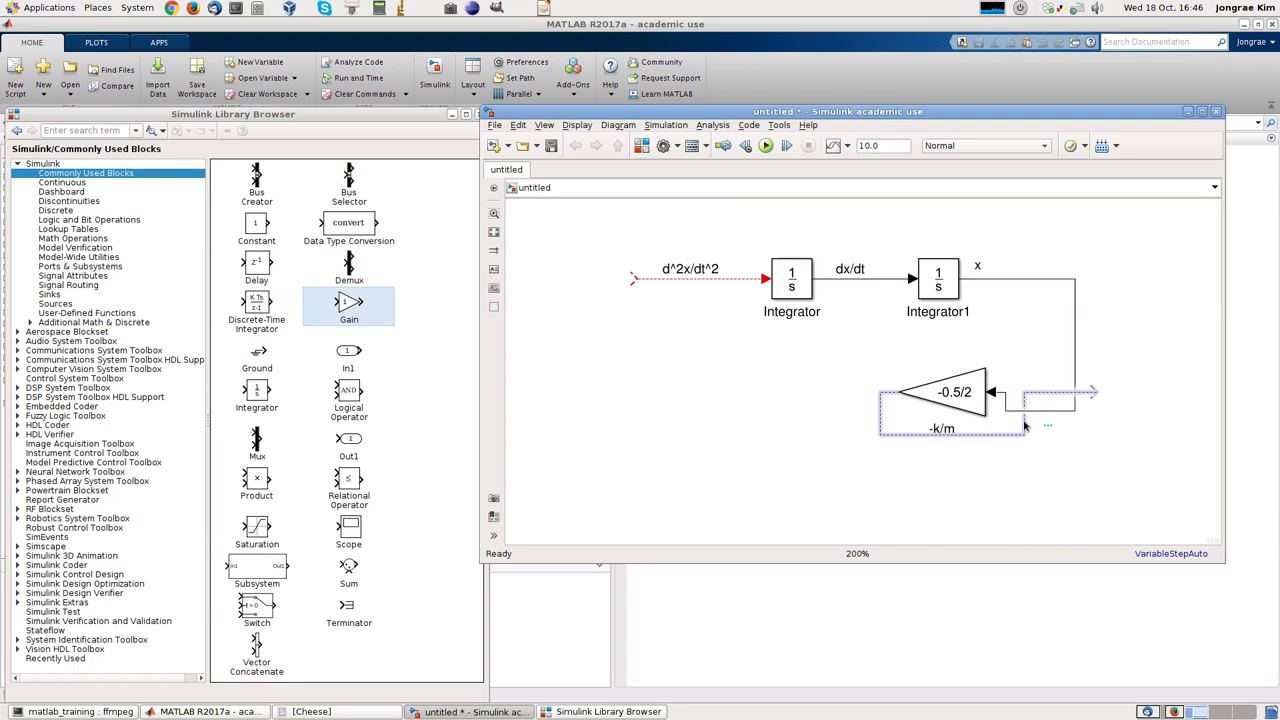
drag(1030, 427, 759, 407)
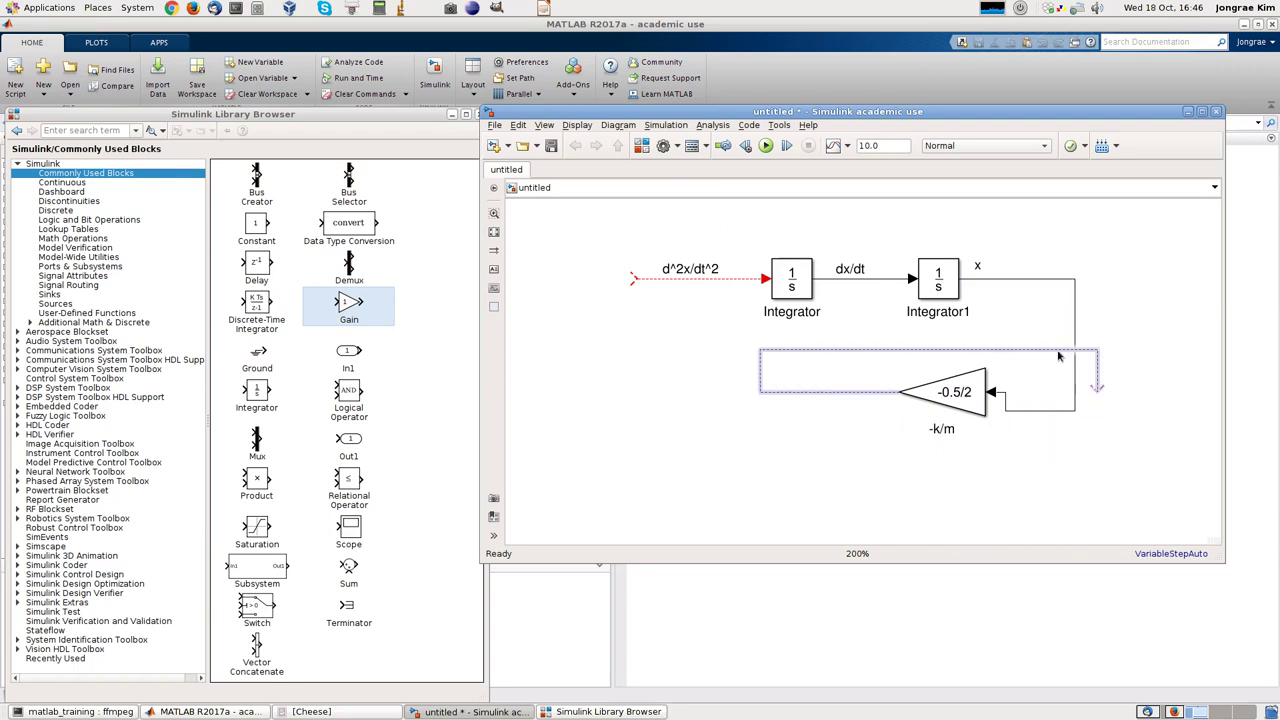
drag(1050, 350, 816, 399)
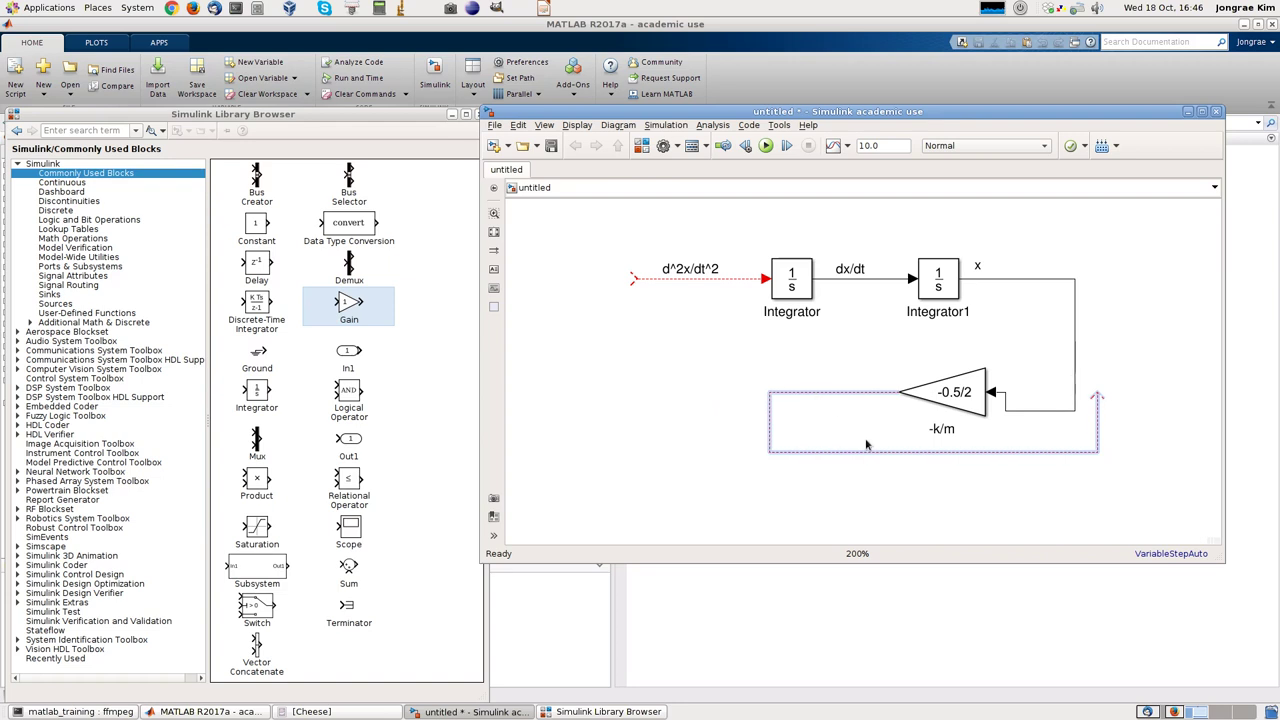
Replace the gain's output line and add a -k/m x annotation positioned under it.
key(Delete)
mouse_move(949, 412)
mouse_down()
mouse_move(952, 432)
mouse_move(888, 416)
mouse_move(738, 418)
mouse_up()
double_click(798, 438)
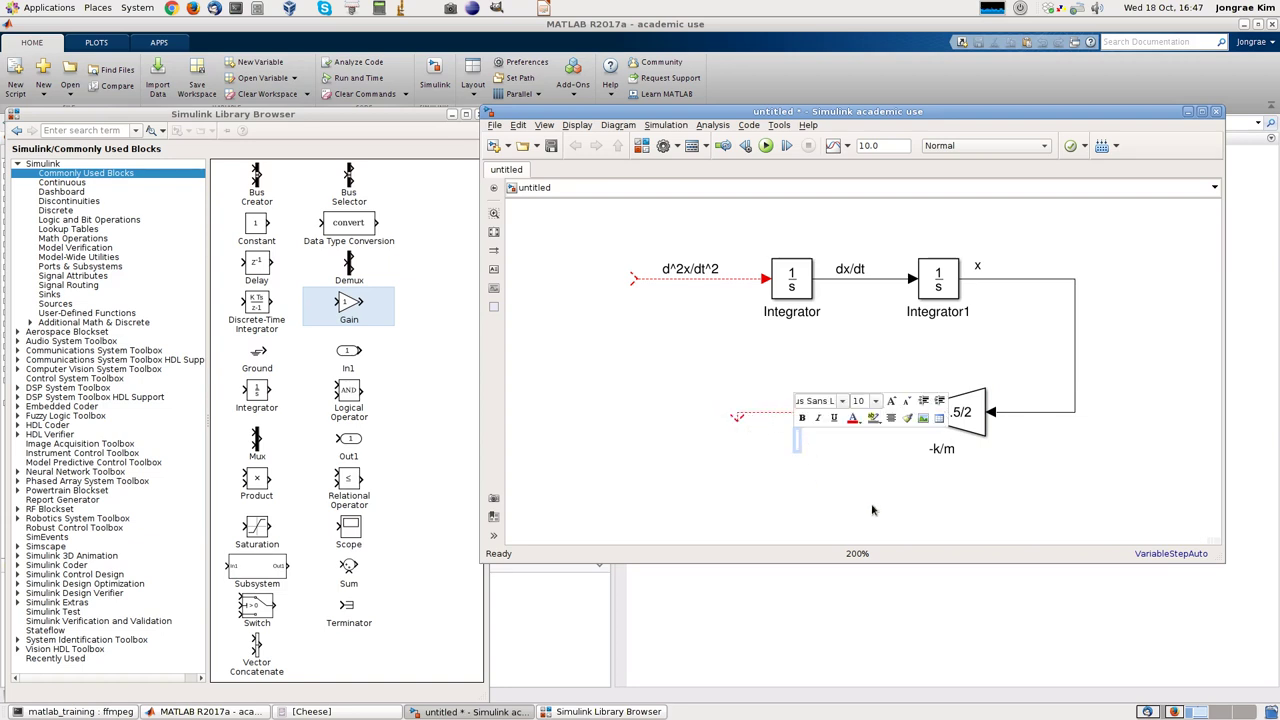
text(-k/m x)
click(872, 510)
click(814, 446)
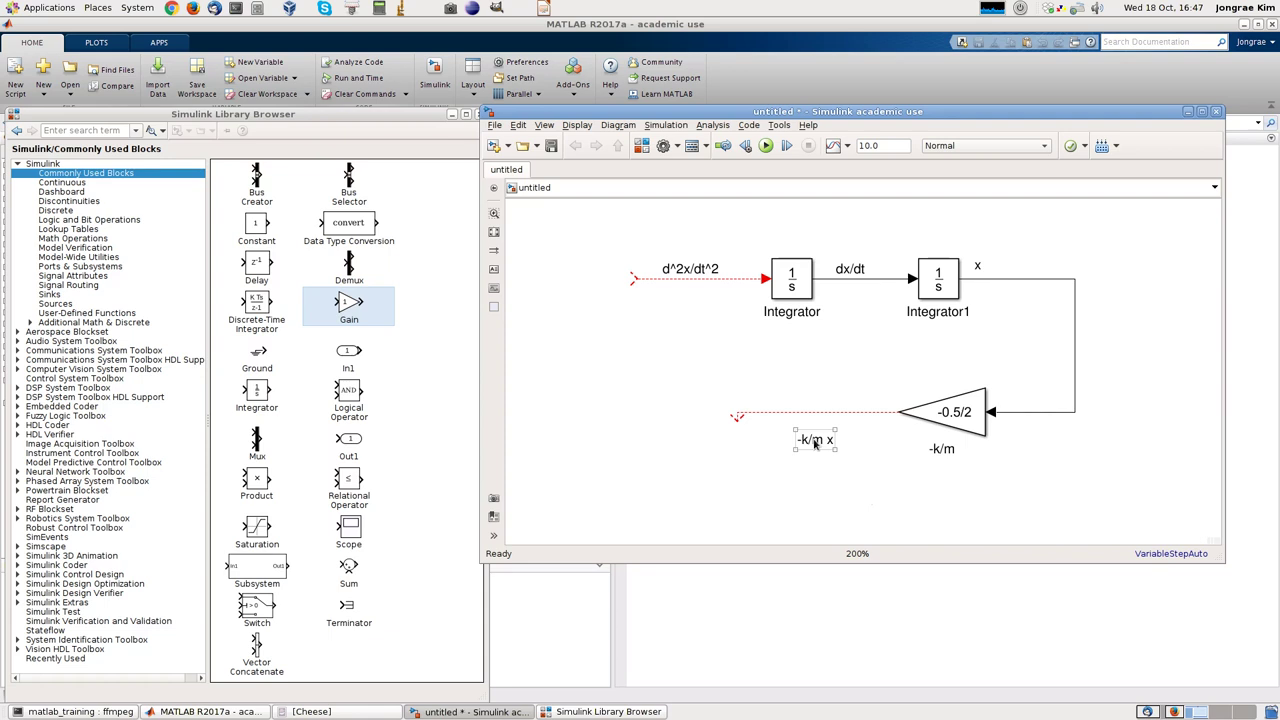
mouse_move(814, 446)
mouse_down()
mouse_move(838, 425)
mouse_move(840, 439)
mouse_up()
click(800, 494)
Duplicate the -0.5/2 gain with its line and label, placing the copy higher.
drag(760, 355, 1072, 473)
key(Down)
key(Down)
key(Down)
key(Down)
key(Down)
key(Down)
key(Down)
key(Down)
key(Down)
key(Down)
key(Down)
key(Down)
key(Down)
key(Down)
key(Down)
key(Down)
key(Down)
key(Down)
key(Down)
key(Down)
click(833, 408)
drag(808, 407, 1054, 542)
drag(963, 481, 942, 414)
click(650, 488)
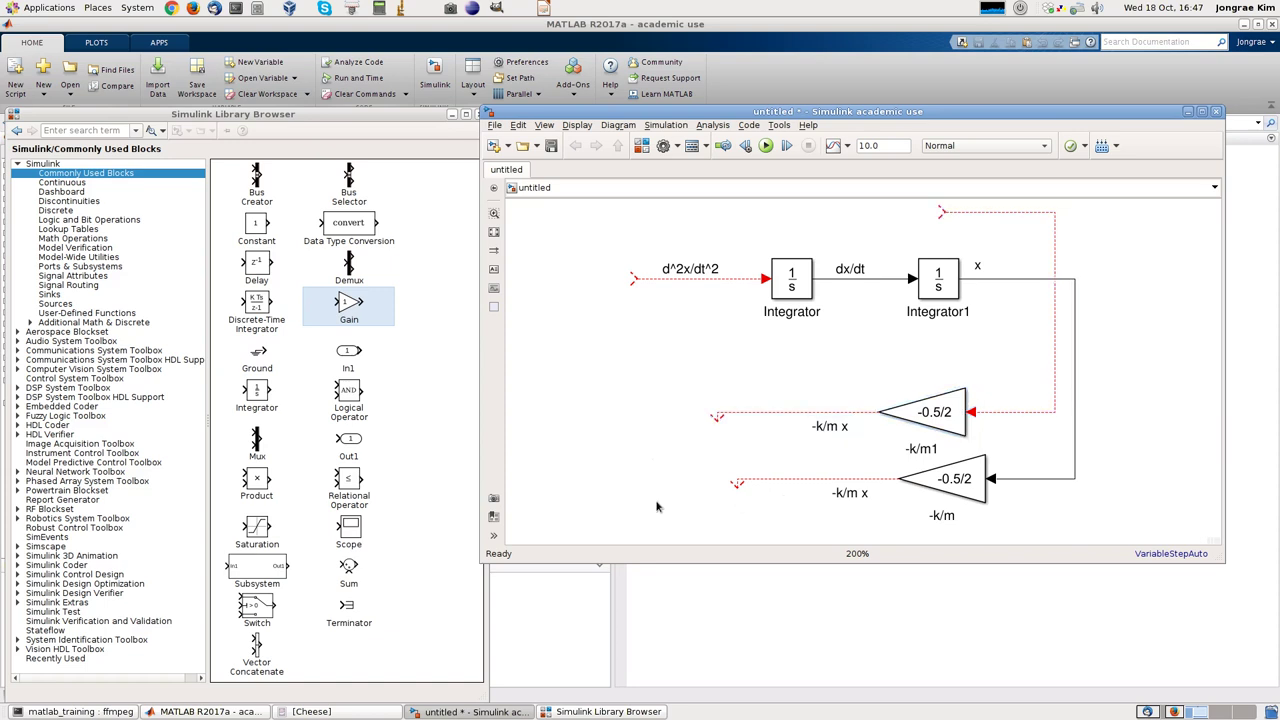
drag(658, 502, 1134, 456)
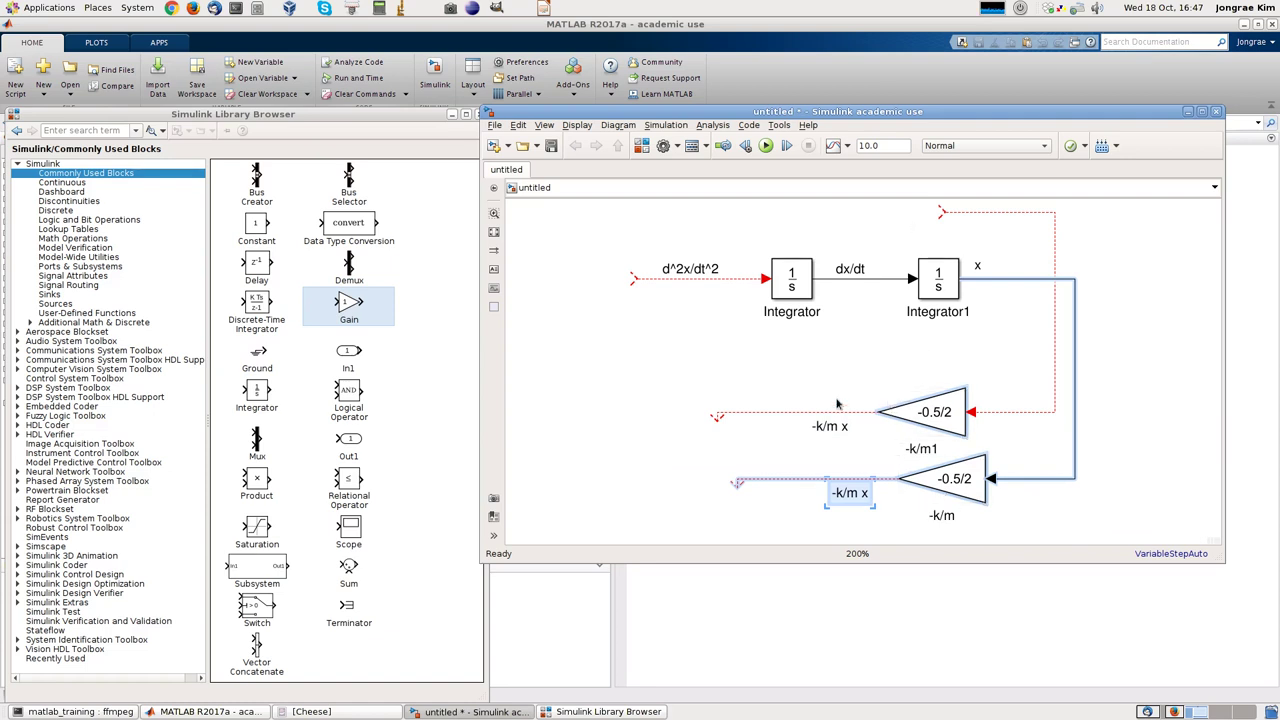
click(1032, 420)
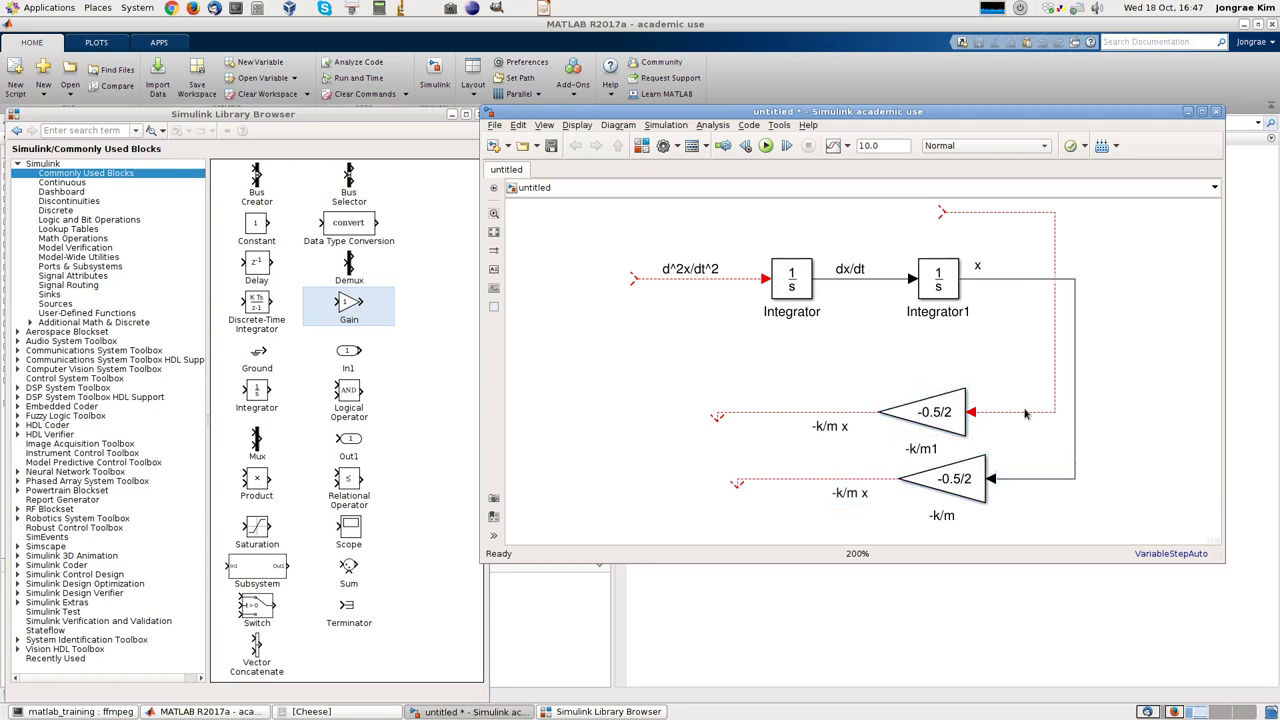
Delete the feedback line into the upper gain and rename it from -k/m1 to -c/m.
click(1025, 415)
key(Delete)
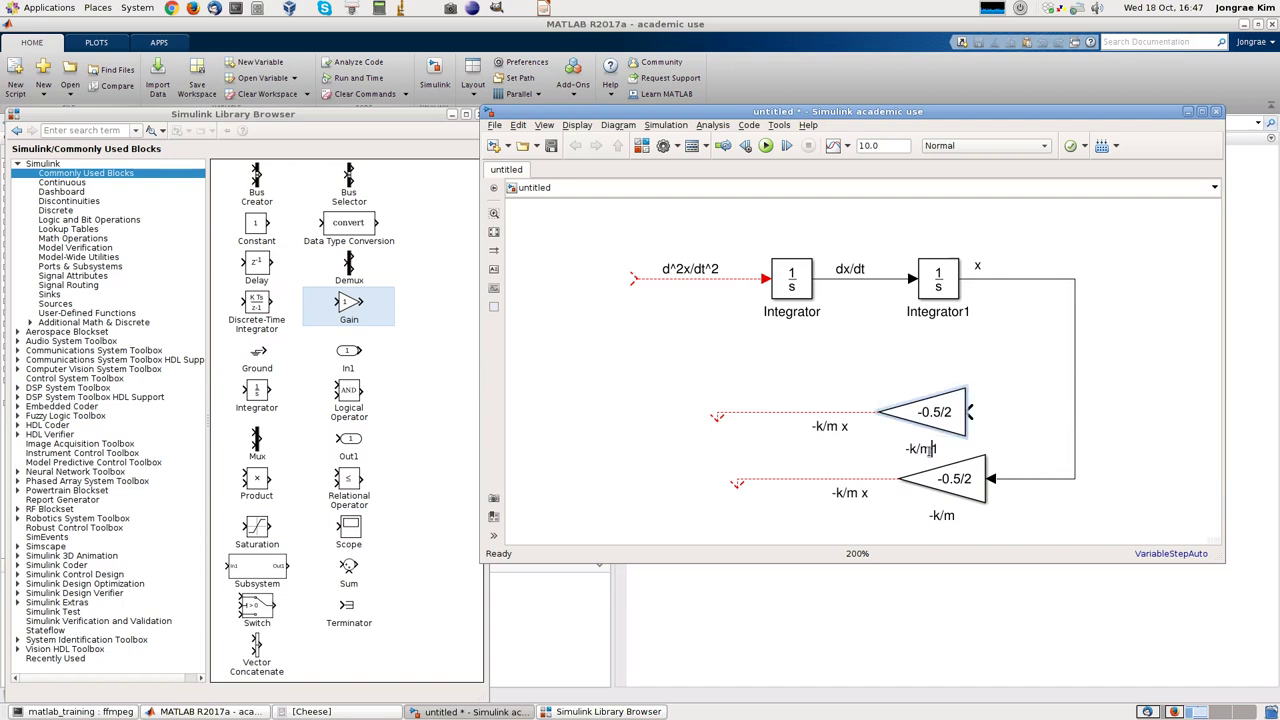
click(972, 462)
key(BackSpace)
key(Left)
key(Left)
key(BackSpace)
text(c)
click(928, 405)
Change the -c/m gain value from -0.5/2 to -0.1/2.
double_click(948, 430)
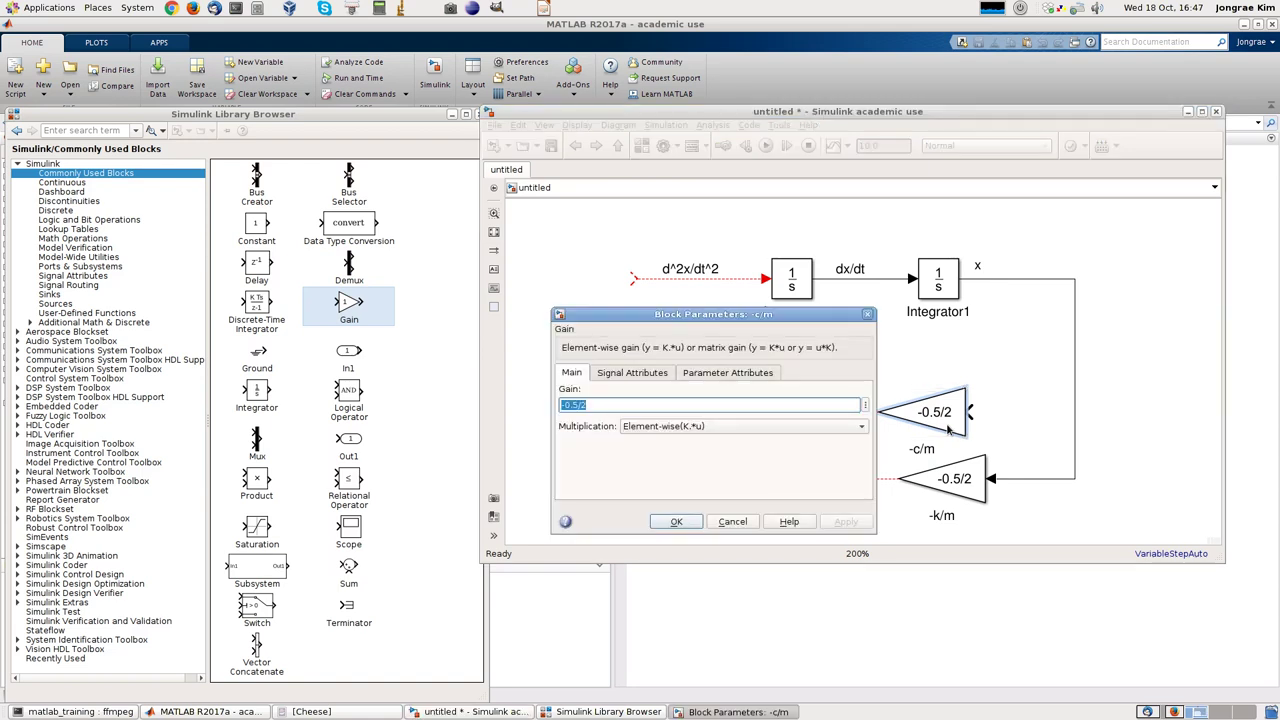
key(End)
key(Left)
key(Left)
key(BackSpace)
text(1)
key(Return)
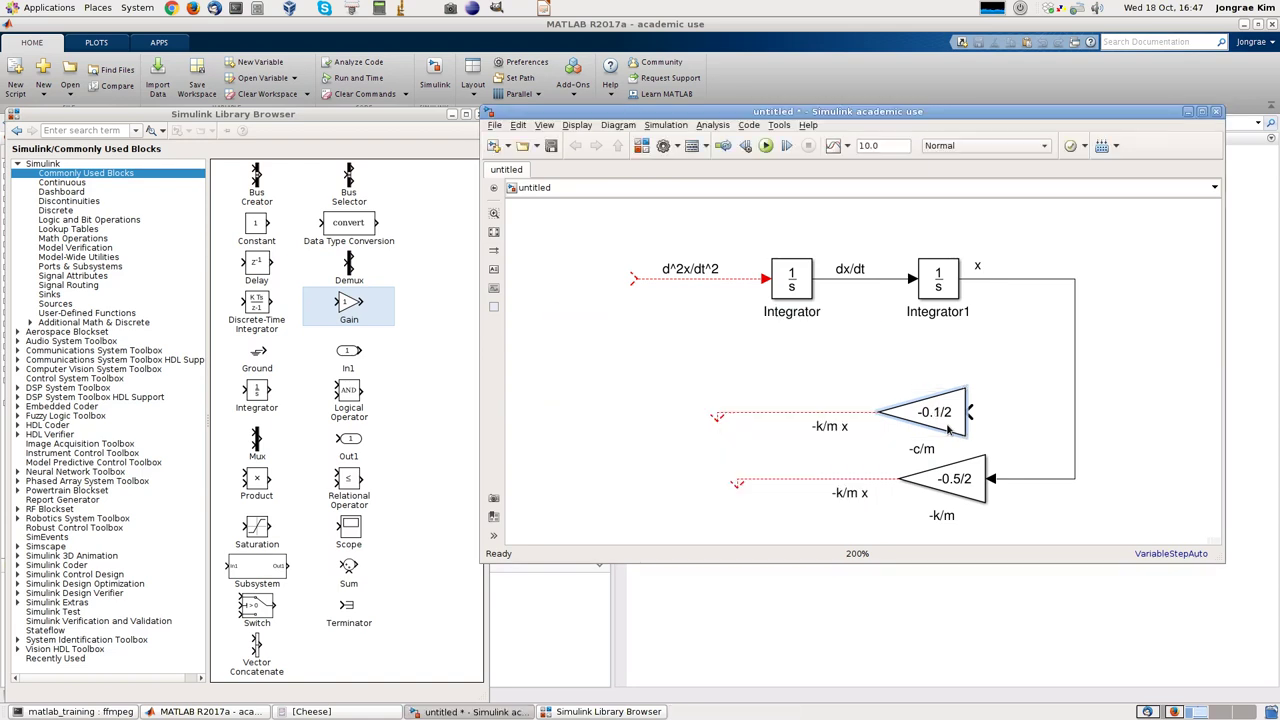
Relabel the upper gain's output line from -k/m x to -c/m dx/dt.
click(844, 428)
click(822, 428)
key(BackSpace)
text(c/m dx/dt)
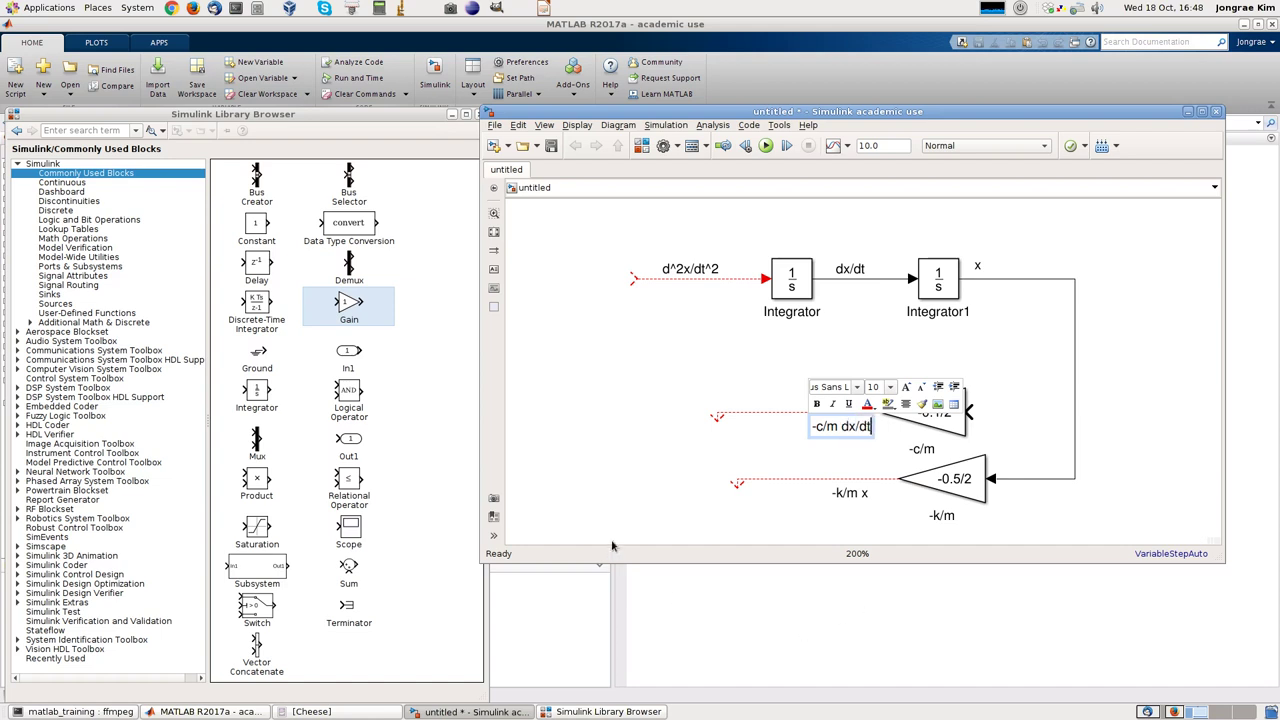
click(605, 498)
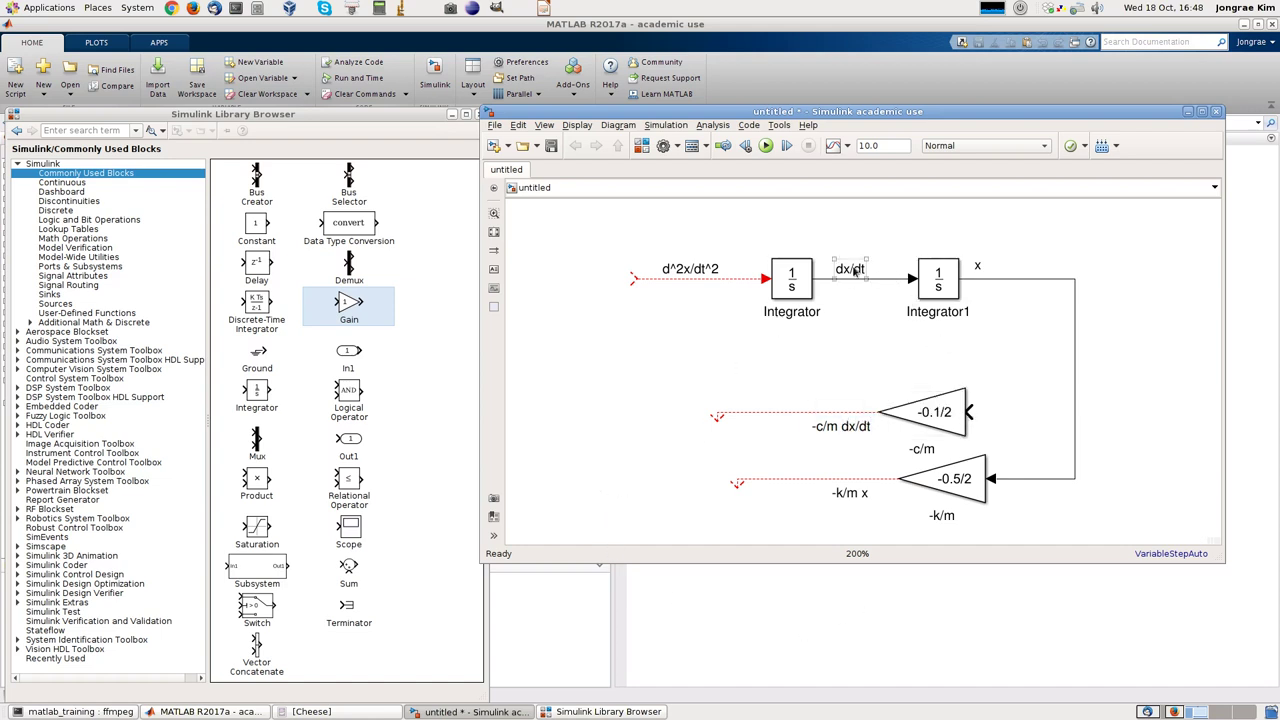
Branch the dx/dt signal into the -0.1/2 gain's input and make the model window taller.
click(945, 432)
mouse_move(966, 410)
mouse_down()
mouse_move(1090, 345)
mouse_move(910, 272)
mouse_move(865, 279)
mouse_up()
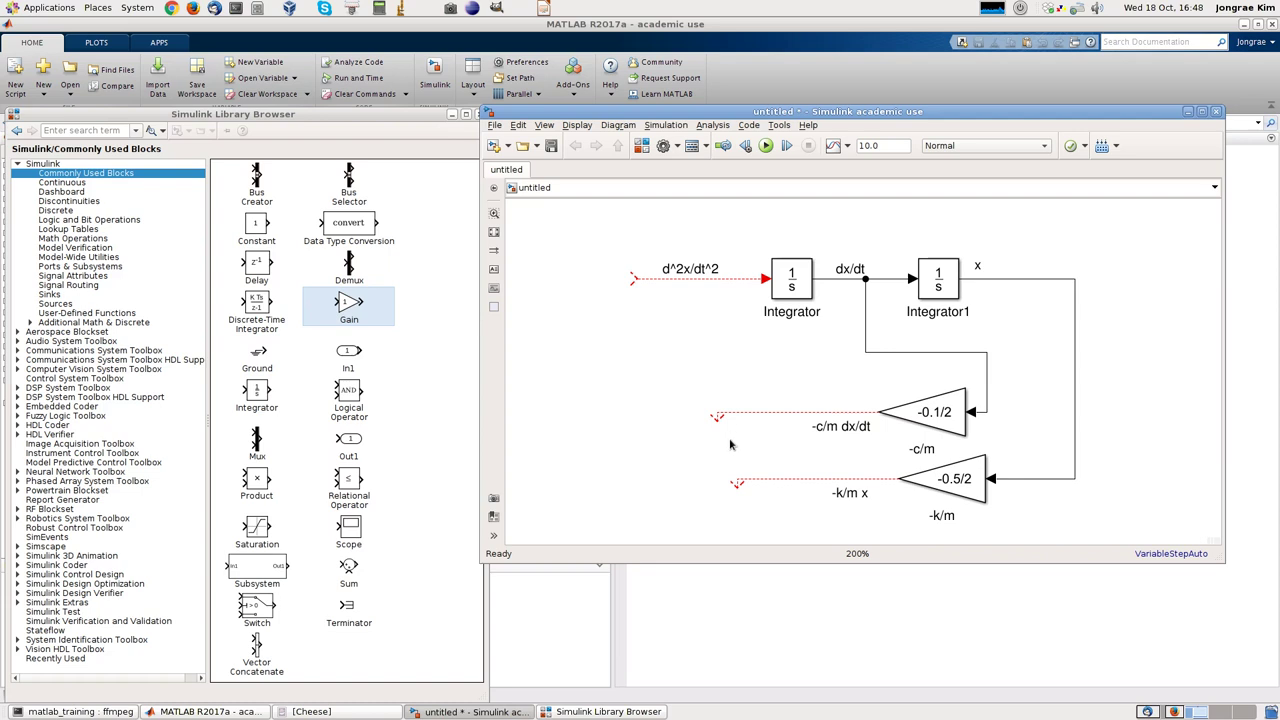
drag(788, 564, 788, 633)
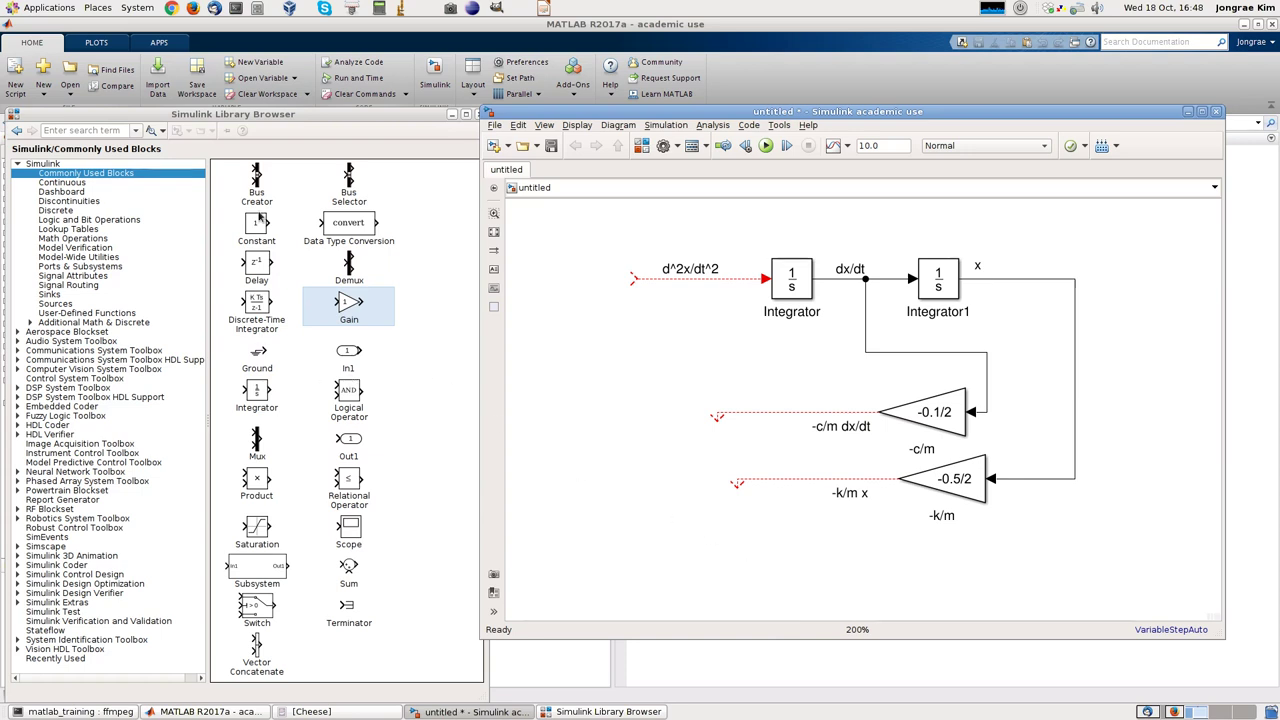
Add a left-facing Constant block with value 0 below the gains.
drag(259, 222, 1079, 561)
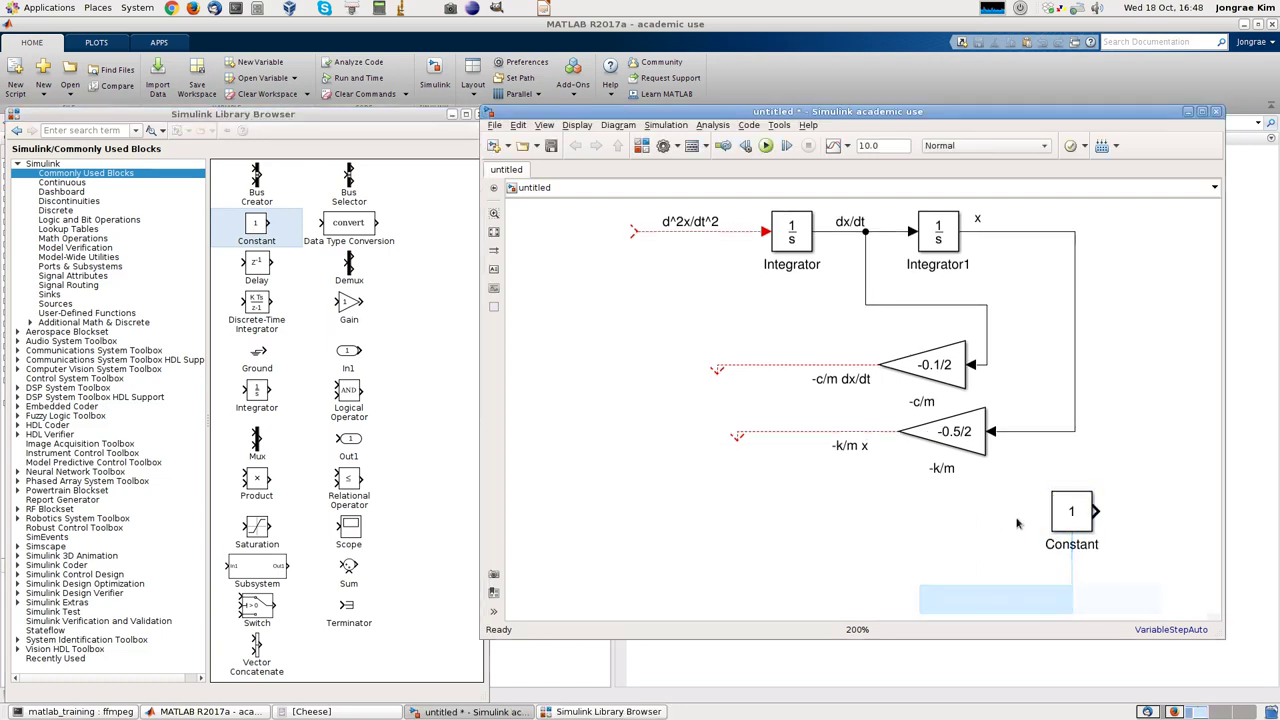
key(ctrl+i)
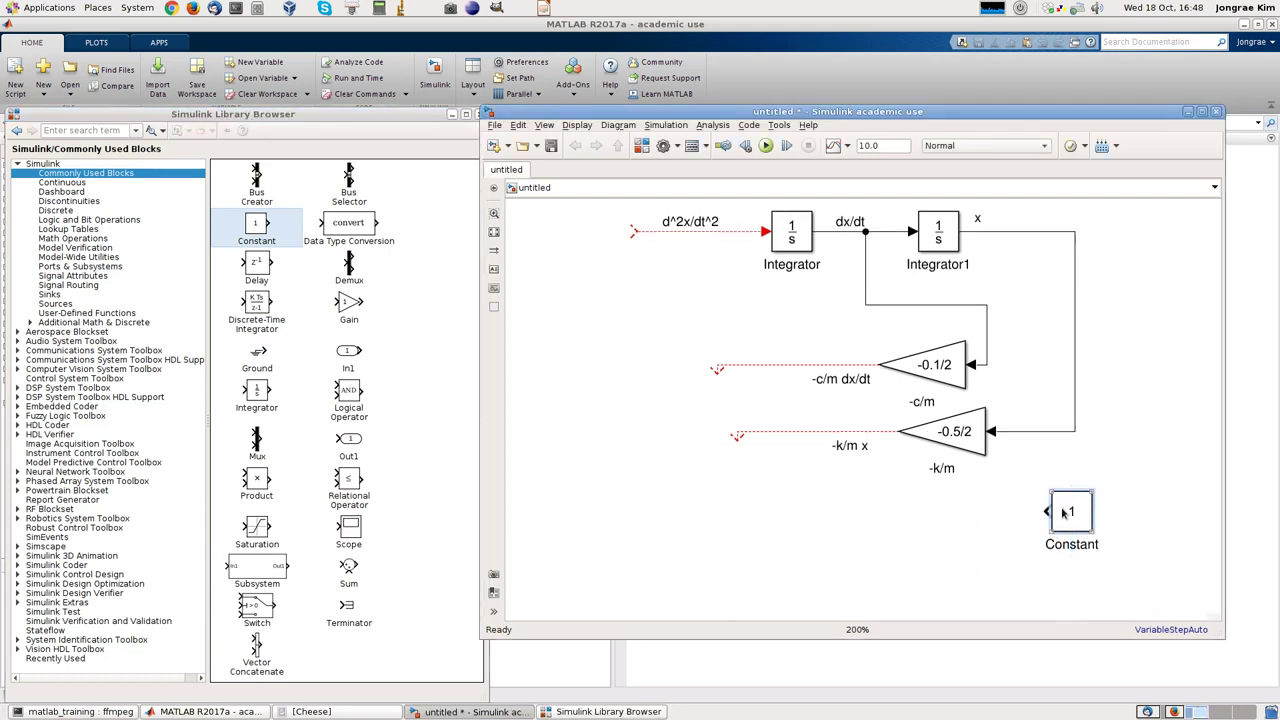
double_click(1059, 512)
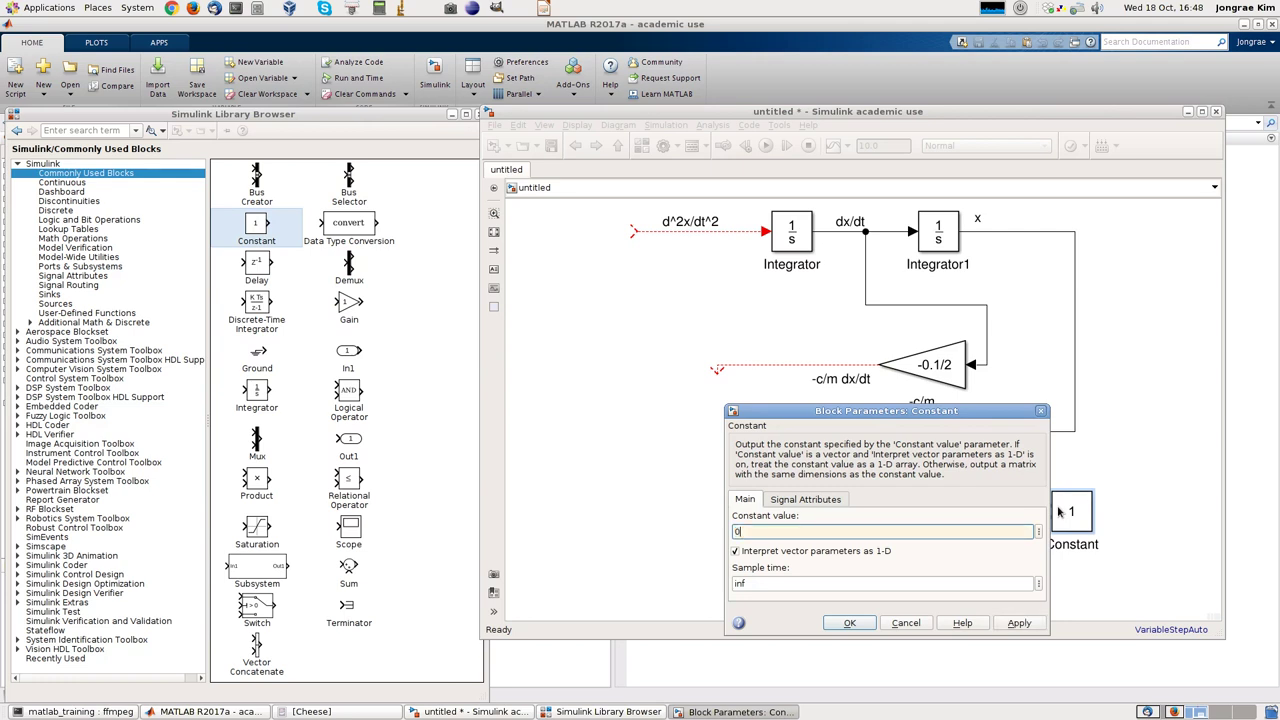
key(Return)
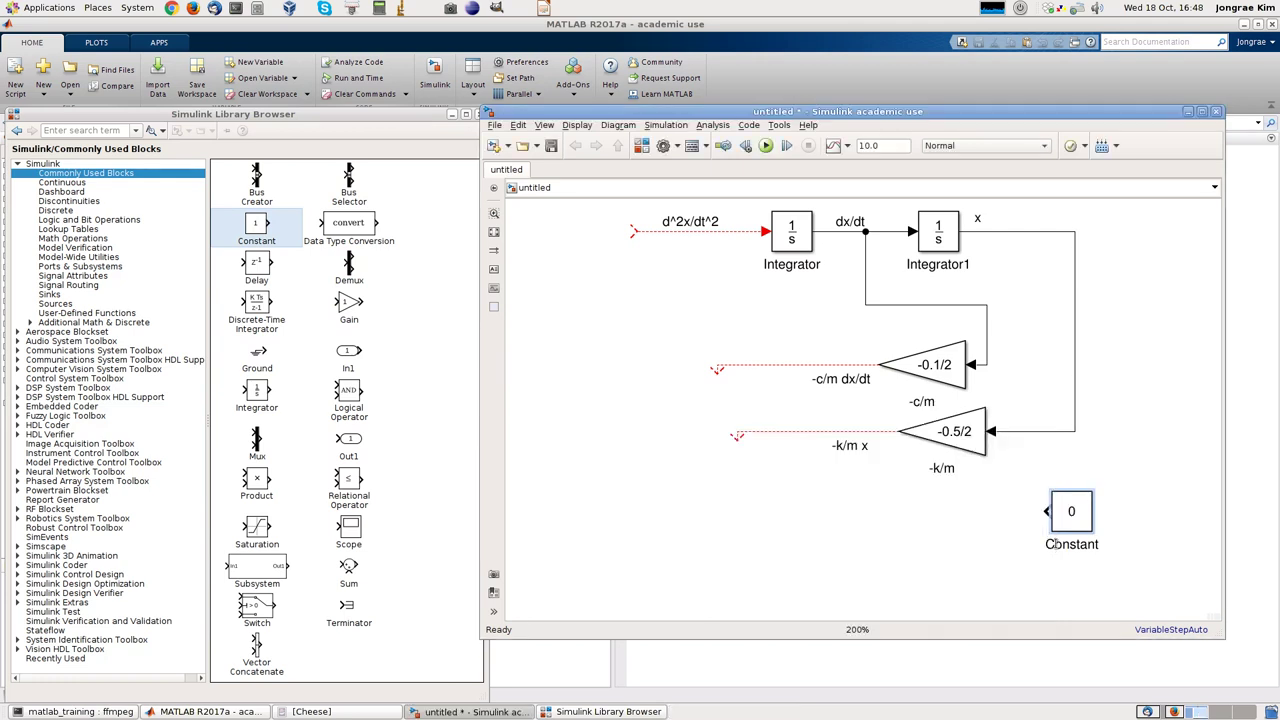
Rename the Constant block to u.
double_click(1054, 543)
text(u)
click(995, 593)
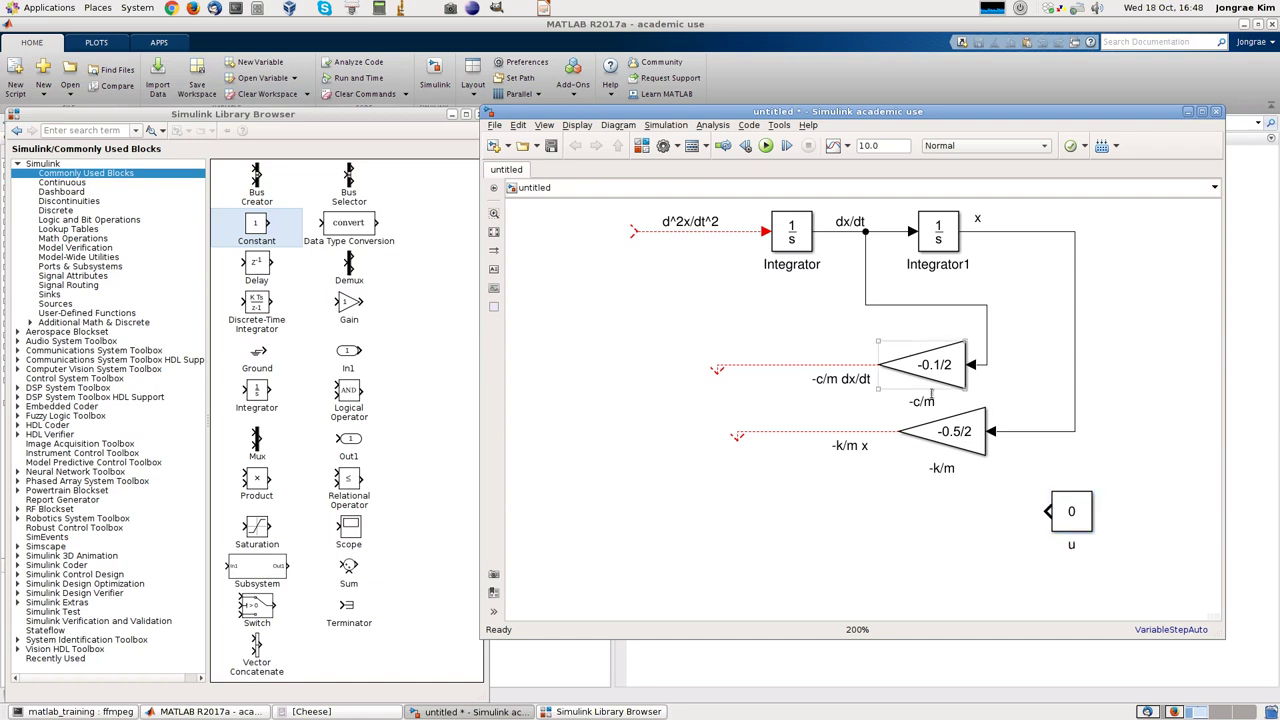
click(955, 435)
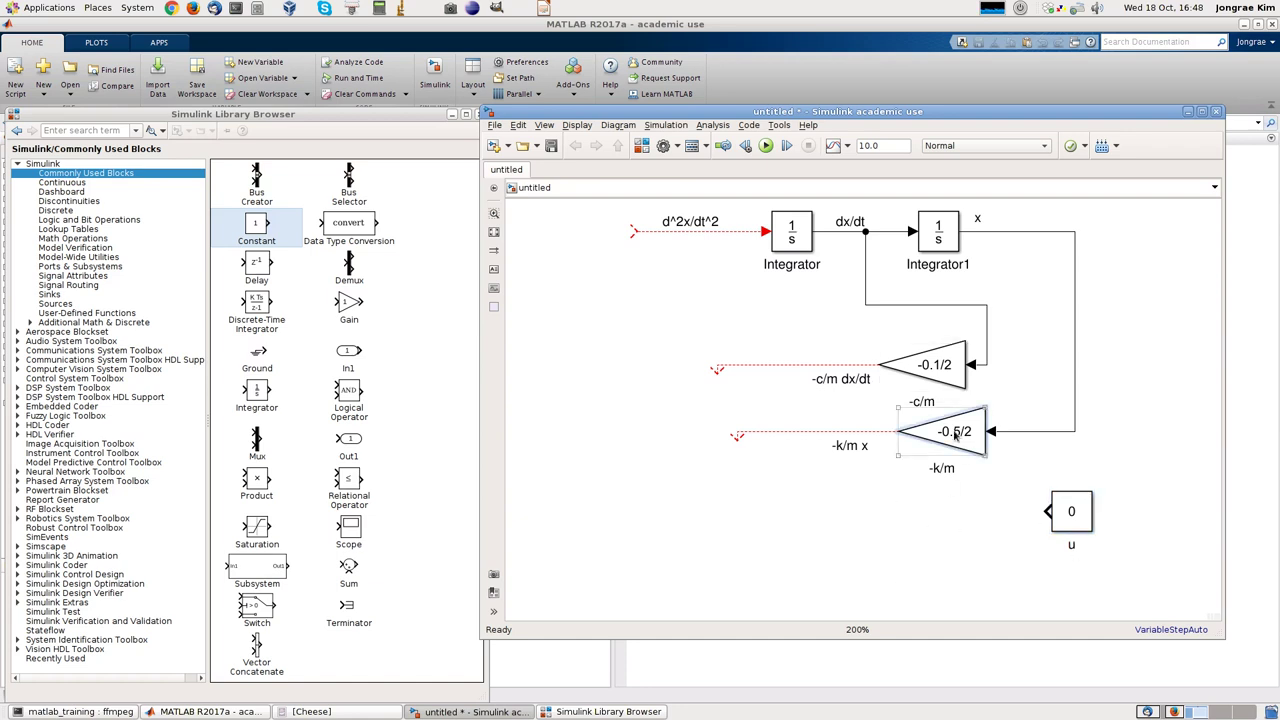
Copy the -k/m gain below, connect u to it, and set its gain to 1/2.
drag(955, 435, 955, 512)
drag(991, 511, 1045, 511)
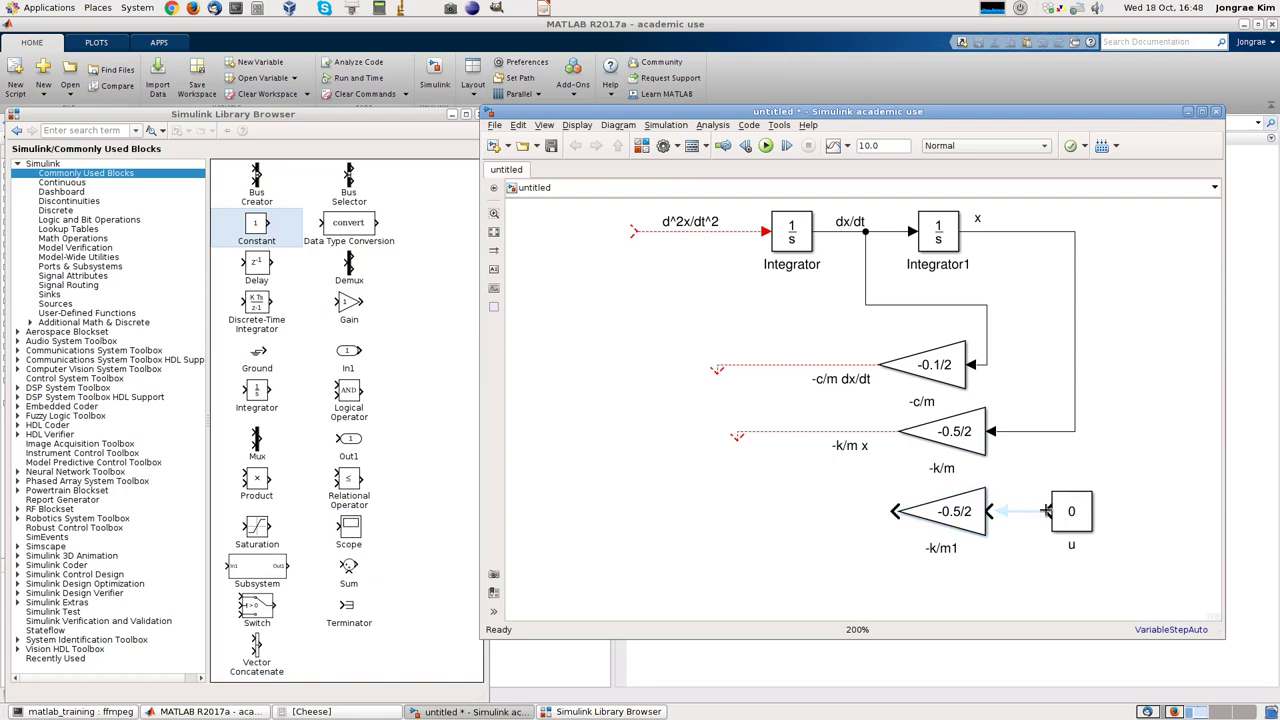
double_click(945, 512)
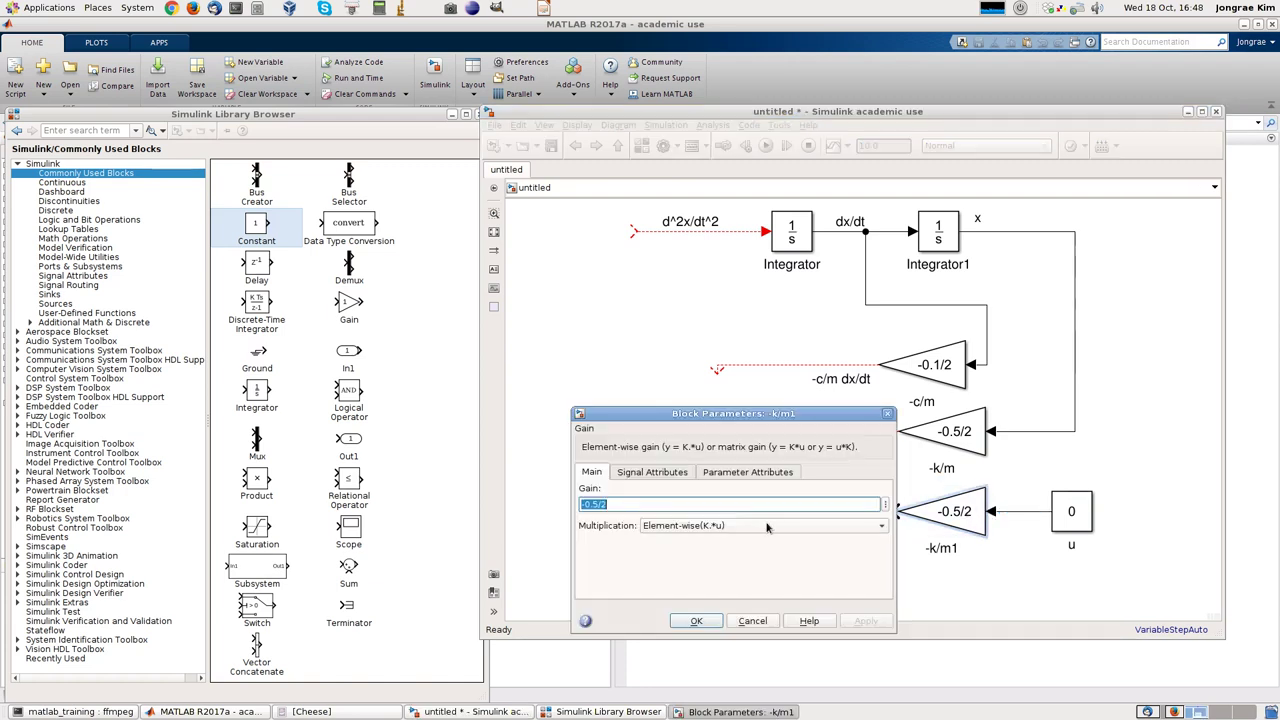
key(End)
key(Home)
key(Delete)
key(Delete)
key(Delete)
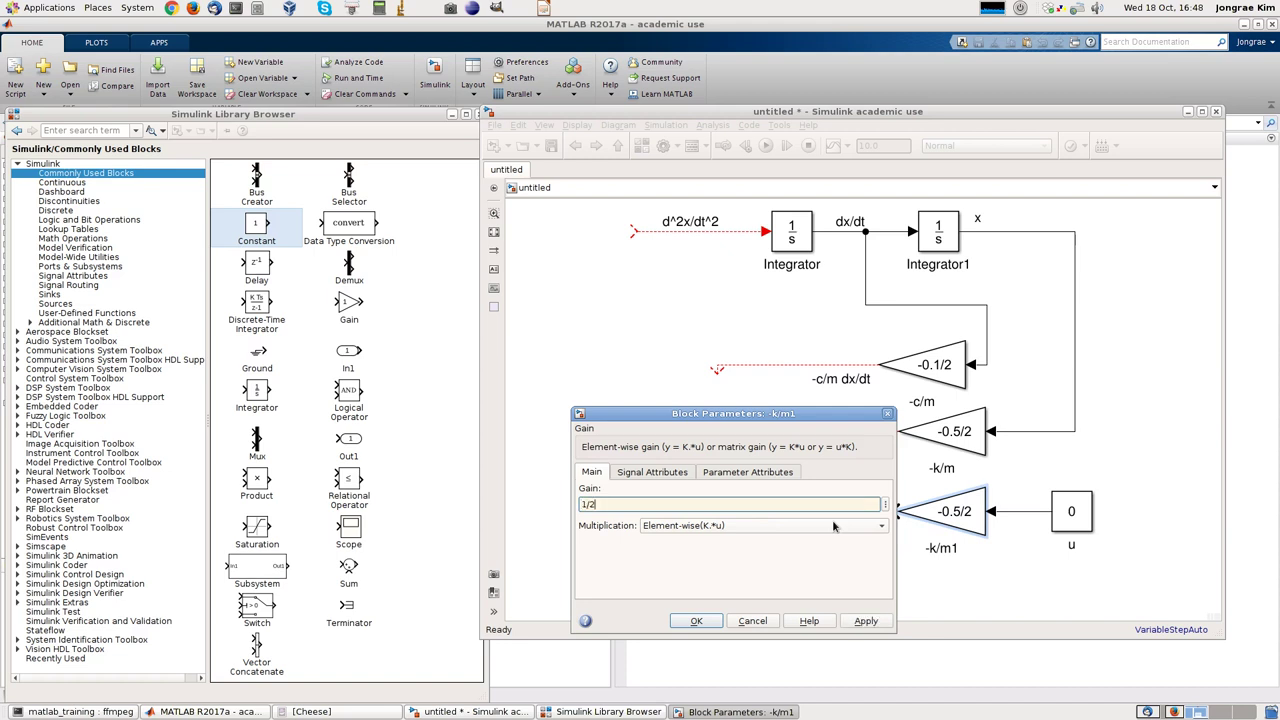
click(868, 621)
click(700, 624)
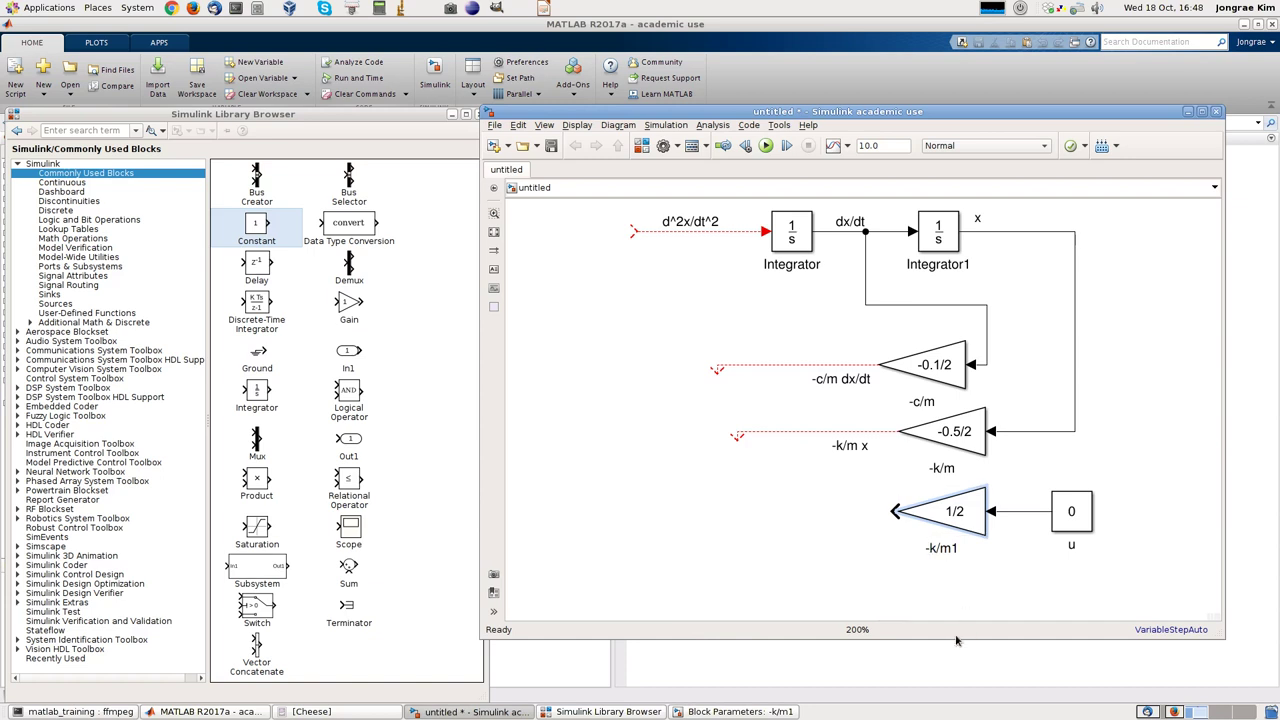
Rename the copied gain block to 1/m.
key(Delete)
key(Delete)
text(1)
key(End)
key(BackSpace)
Draw the 1/m gain's output line leftward and label it u/m.
click(897, 511)
drag(897, 511, 752, 511)
double_click(839, 531)
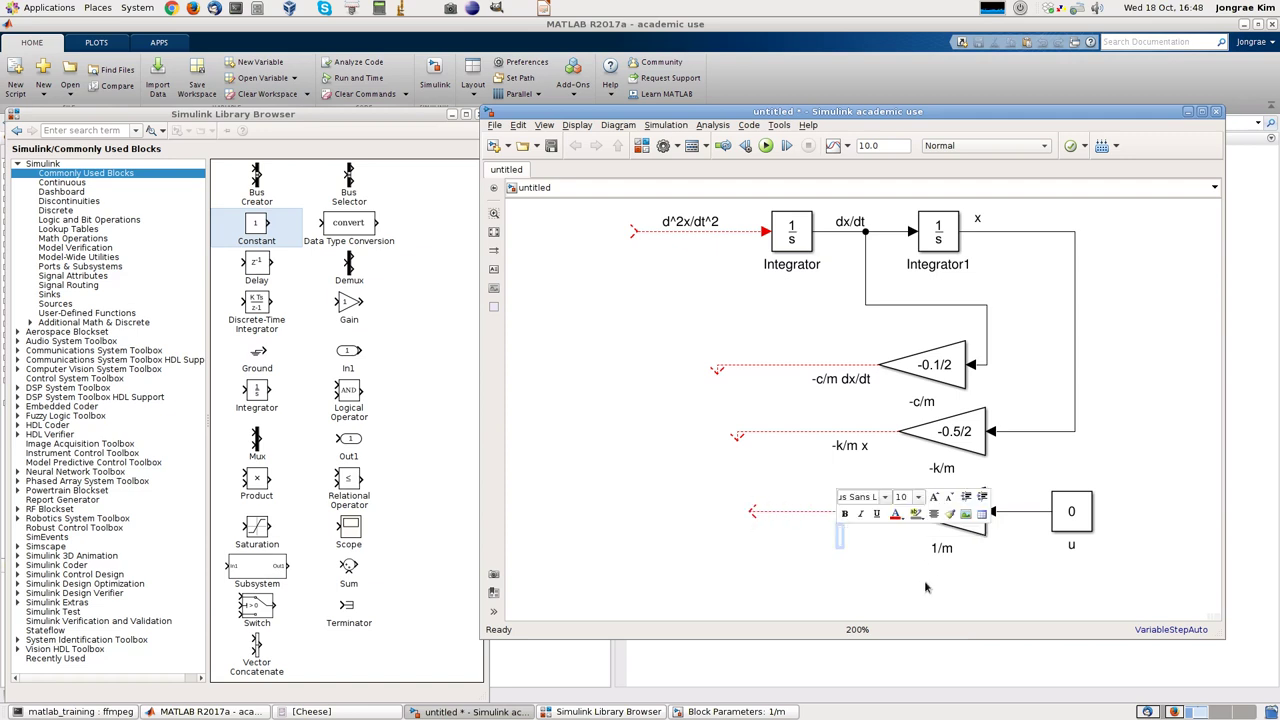
text(u/m)
key(Escape)
drag(853, 540, 852, 528)
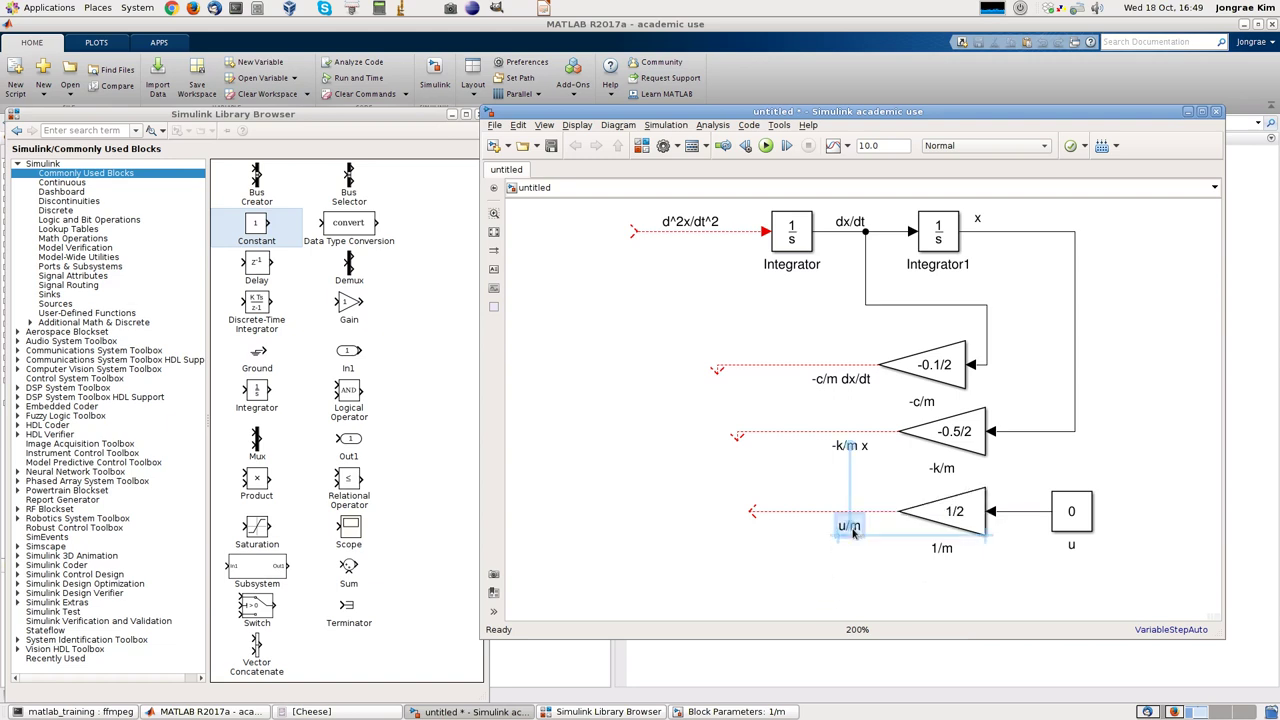
click(825, 594)
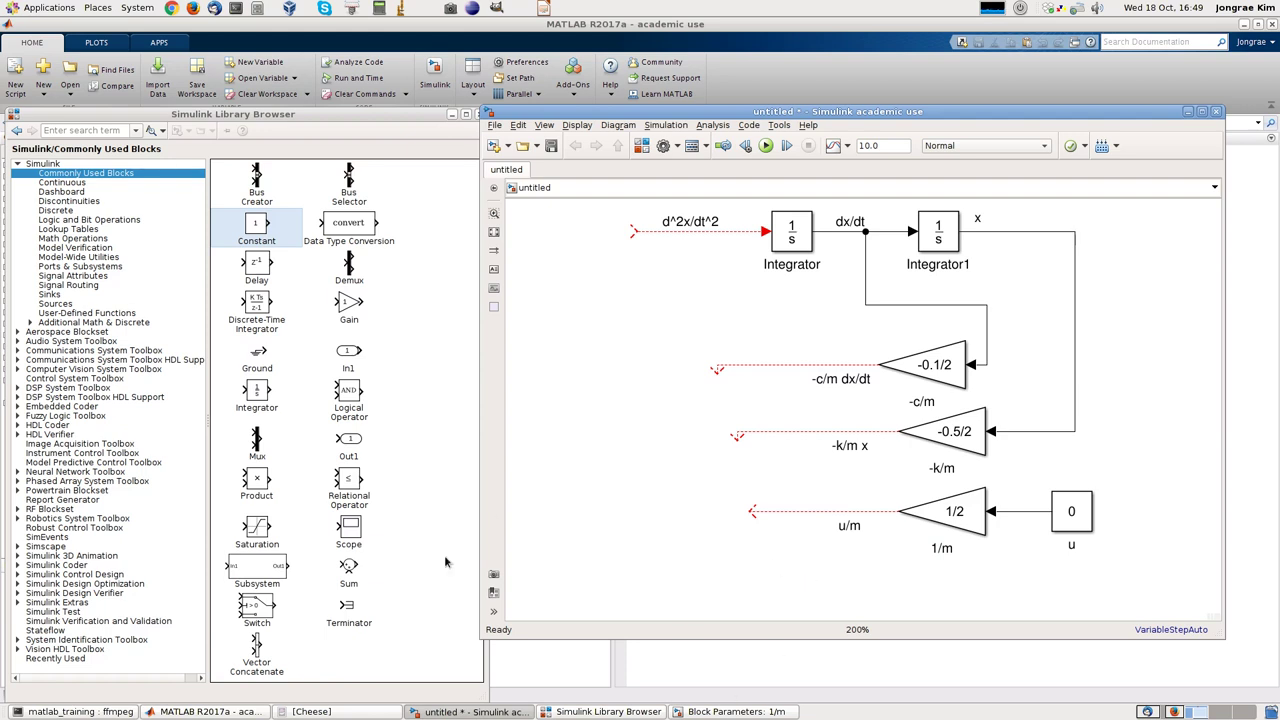
Add a Subtract block from Math Operations and flip it to face left with Ctrl+I.
click(445, 345)
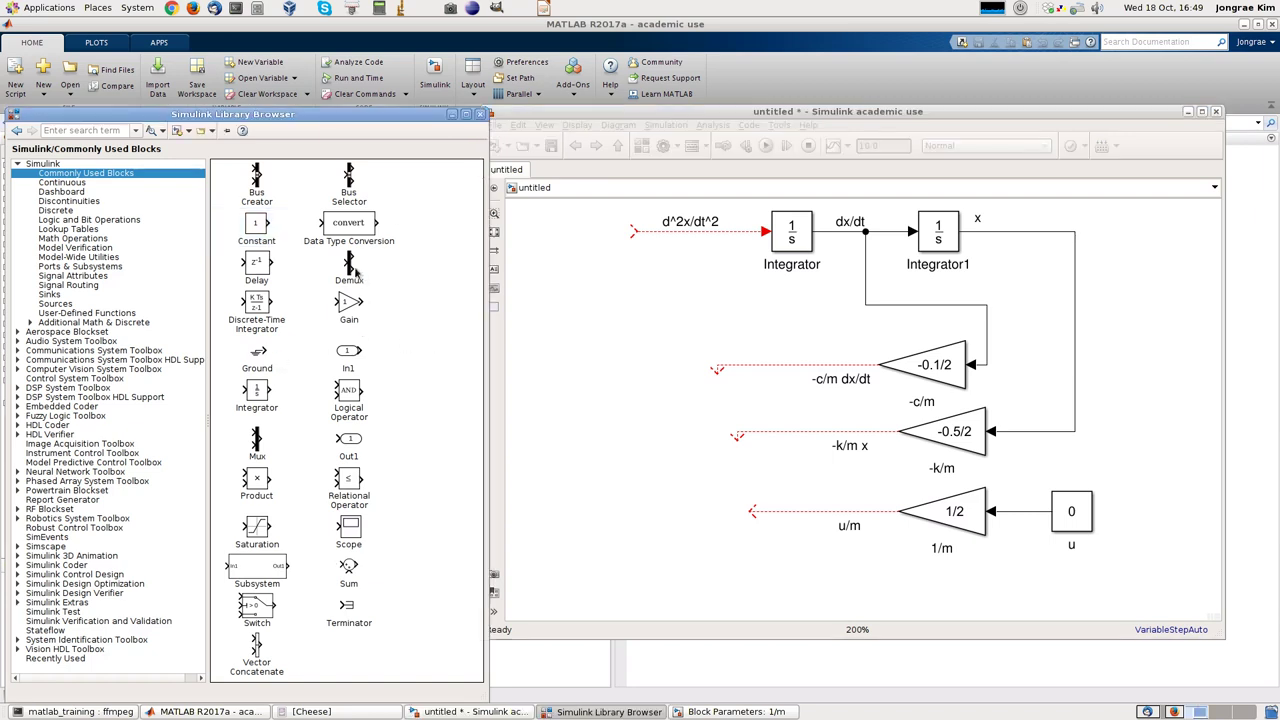
click(70, 239)
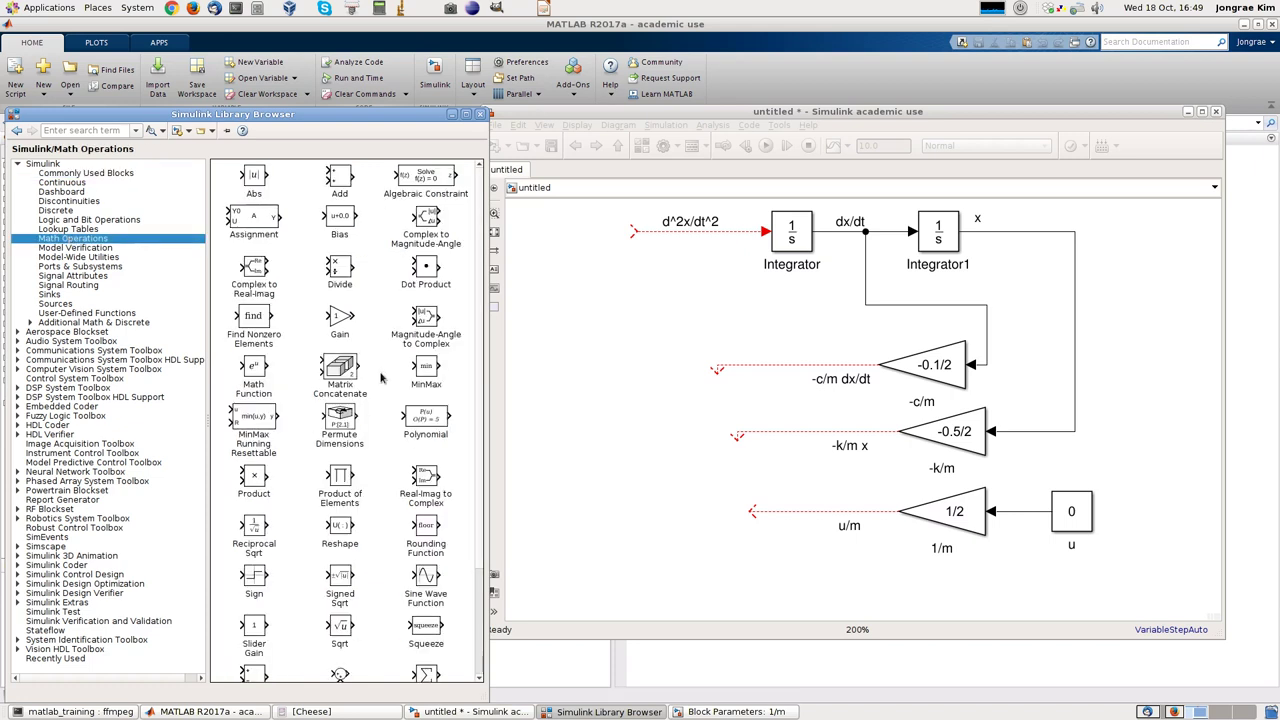
scroll(360, 400, down, 2)
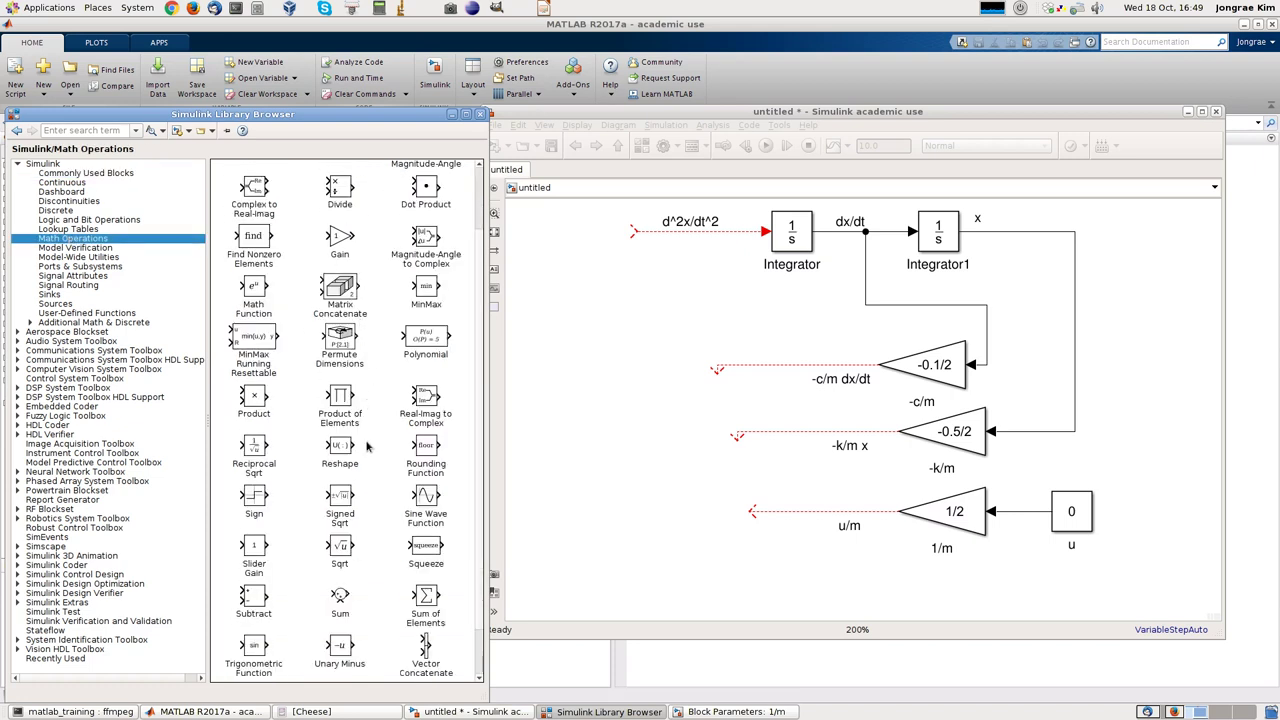
drag(260, 603, 614, 494)
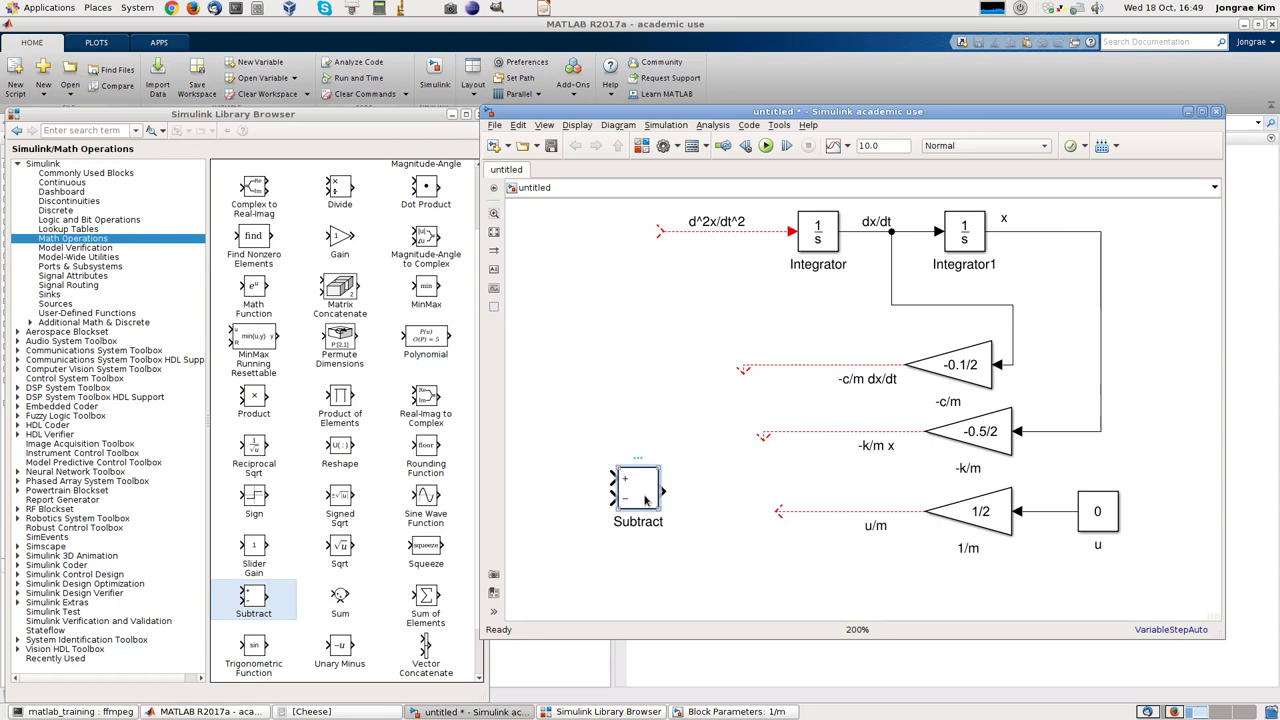
key(ctrl+i)
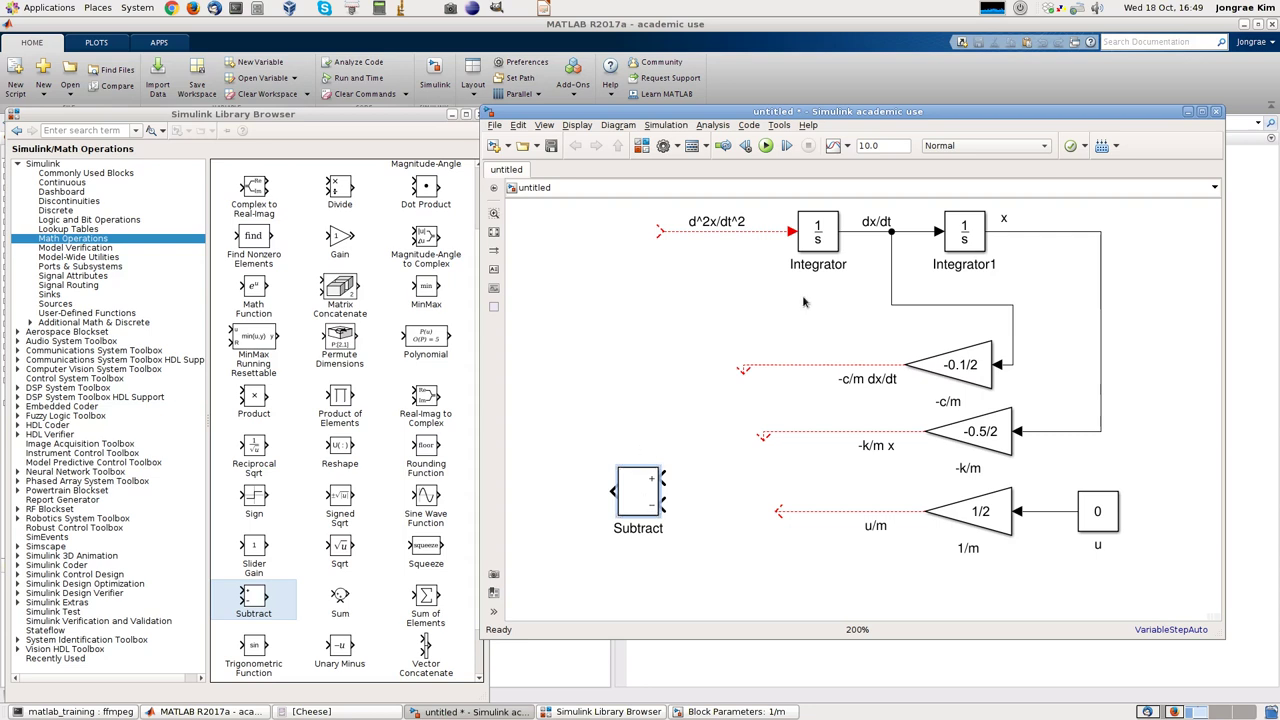
Set the sum block's list of signs to +++, stretch it taller, and move it up-right.
double_click(645, 488)
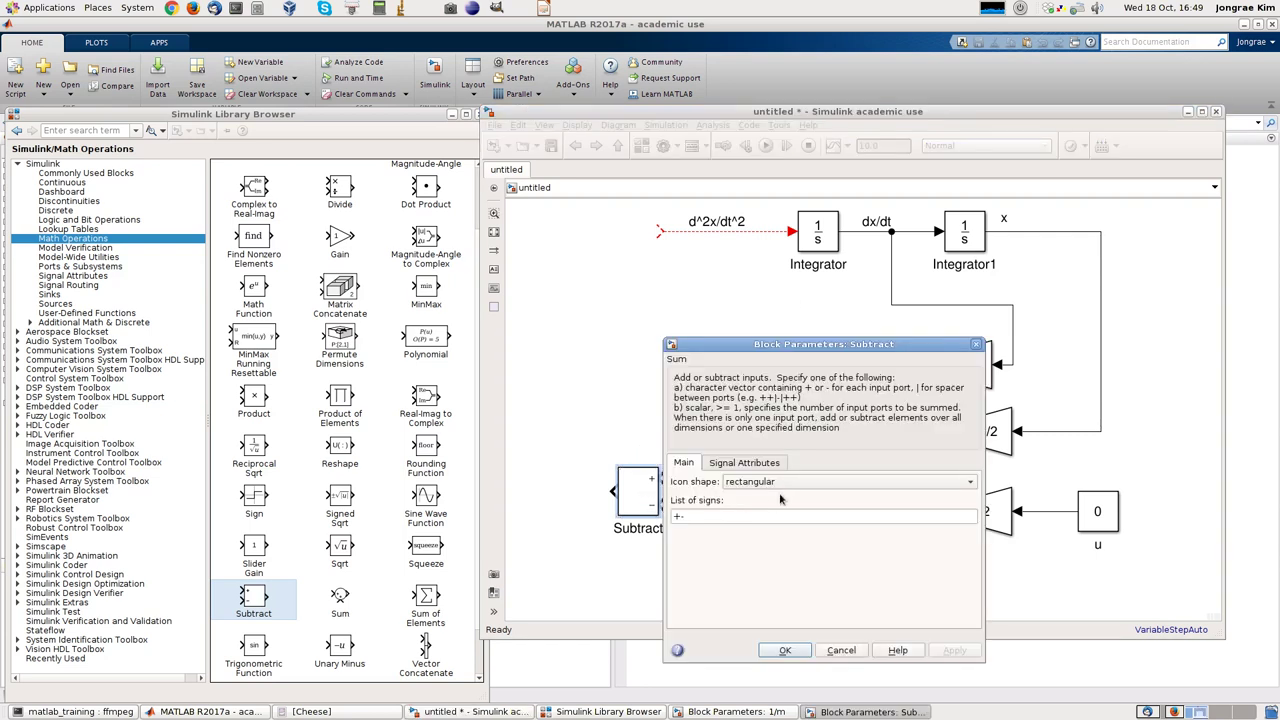
double_click(728, 522)
click(728, 522)
key(BackSpace)
key(BackSpace)
text(+++)
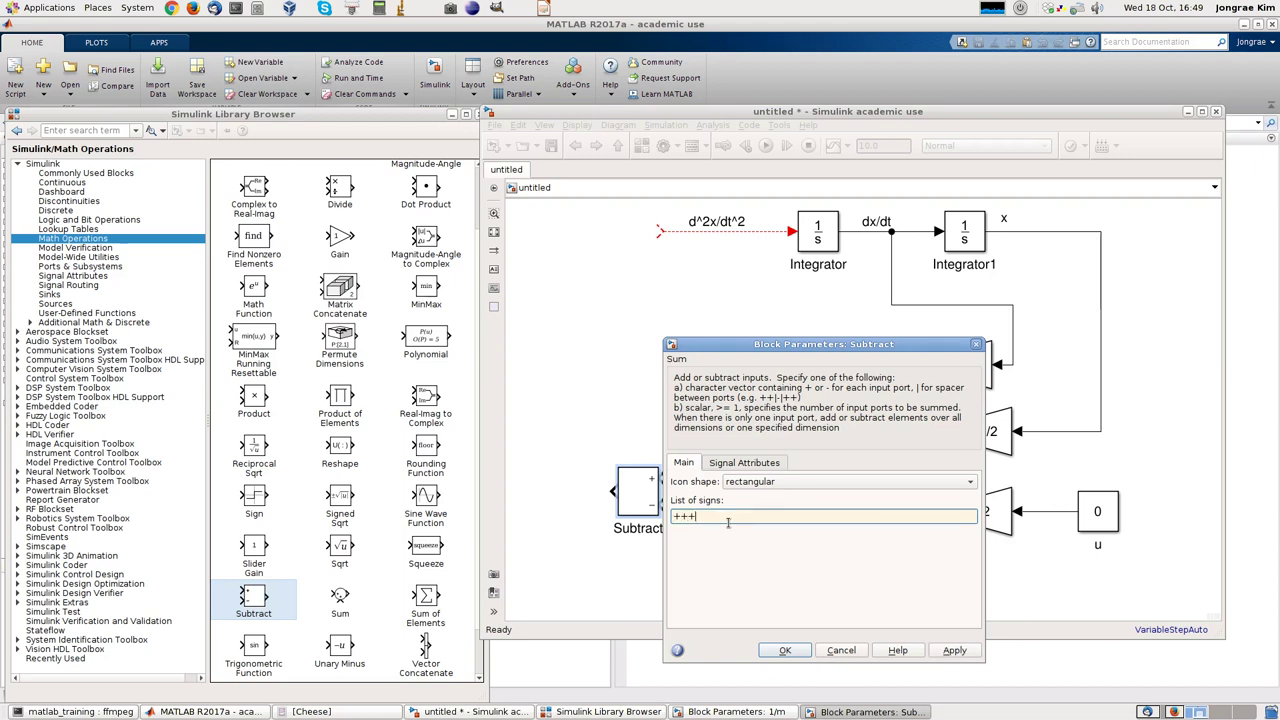
key(Return)
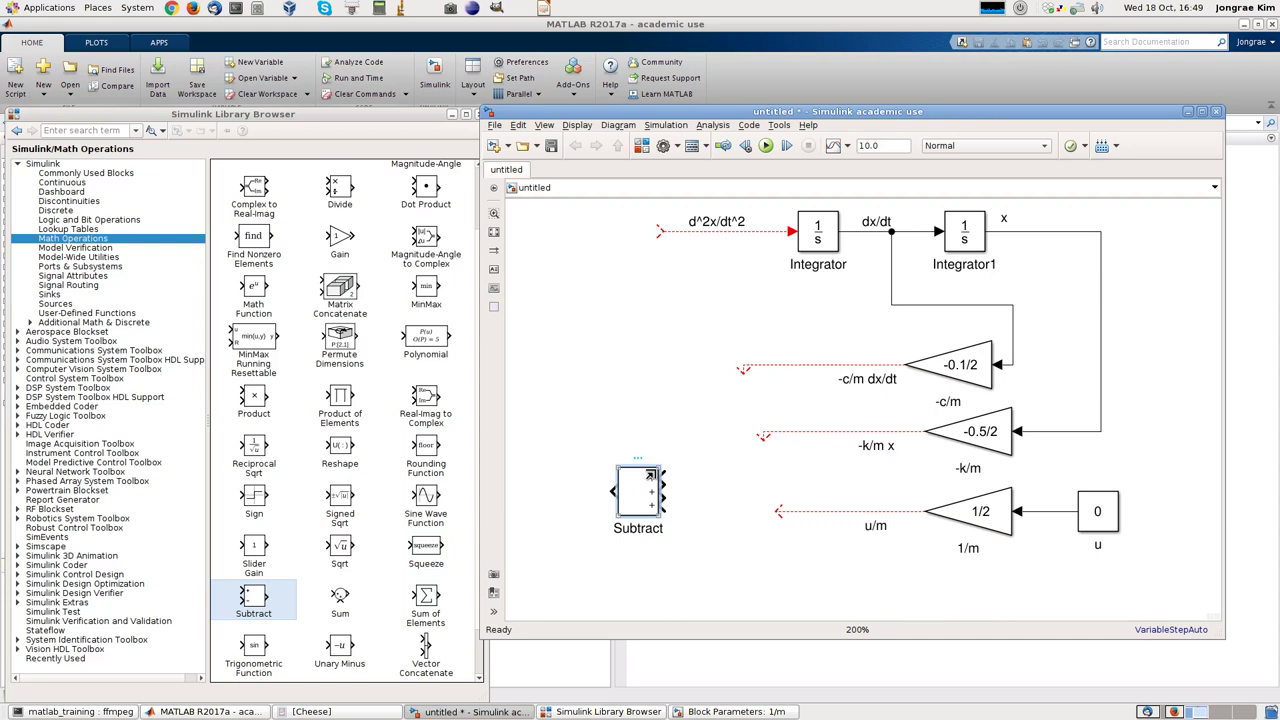
drag(661, 468, 649, 364)
drag(639, 432, 706, 428)
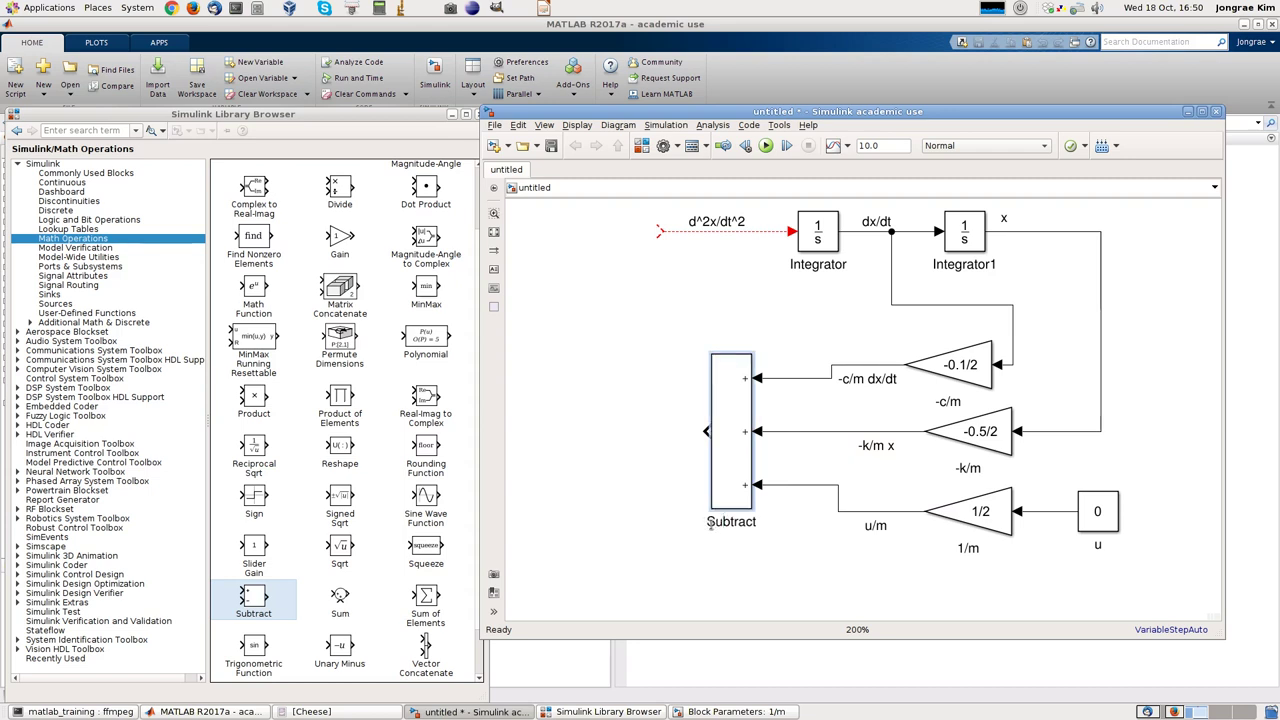
Rename the sum block's label to d^2x/dt^2.
double_click(710, 523)
text(dx)
key(BackSpace)
text(^2)
key(ctrl+h)
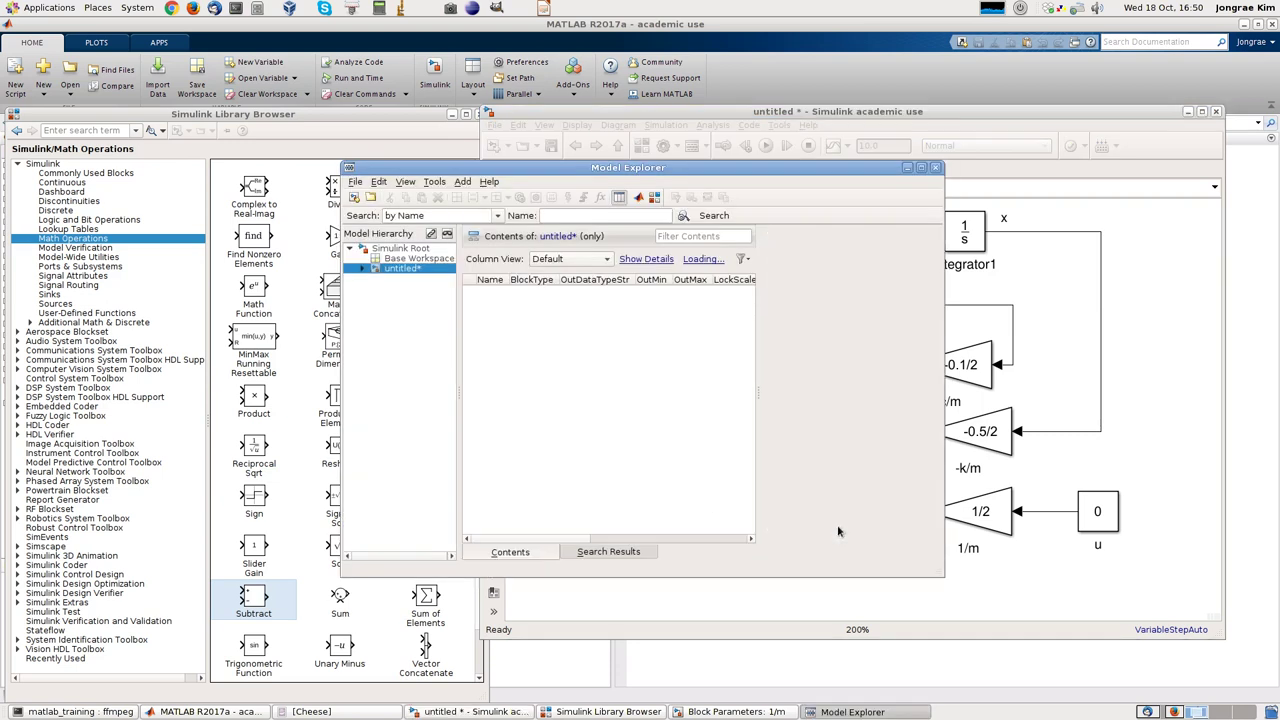
click(934, 168)
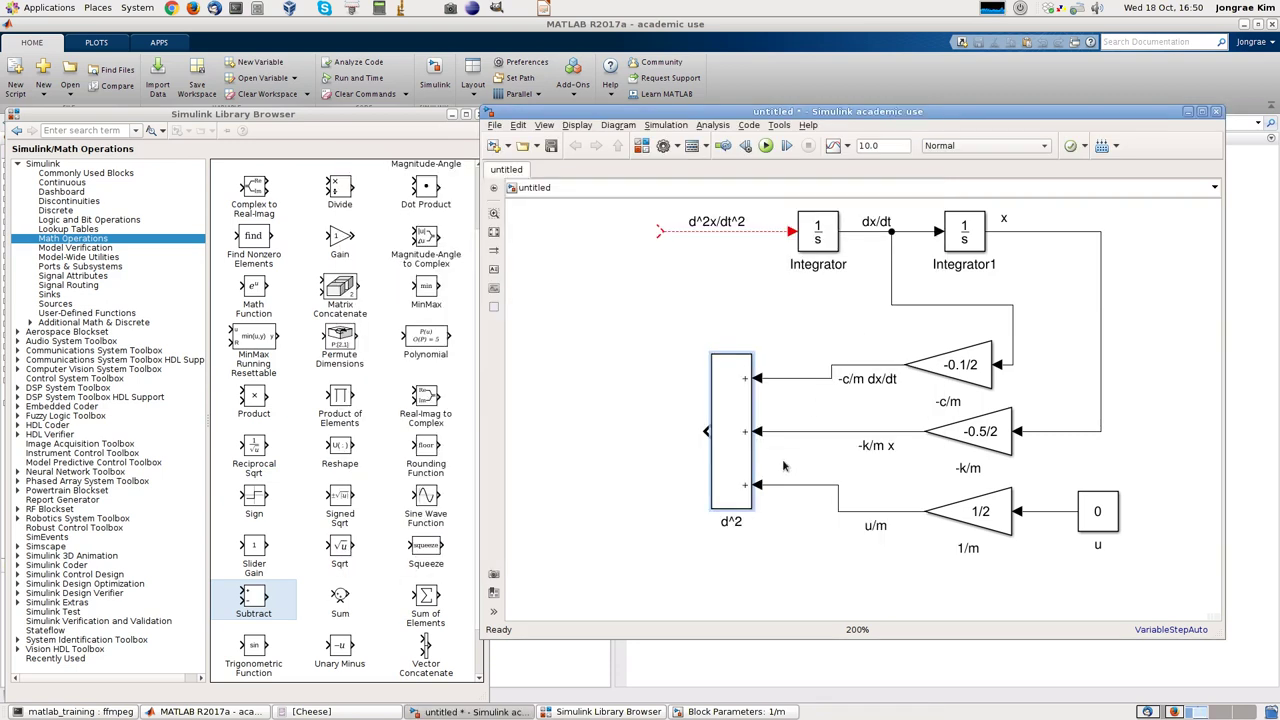
text(x/dt^2)
click(798, 578)
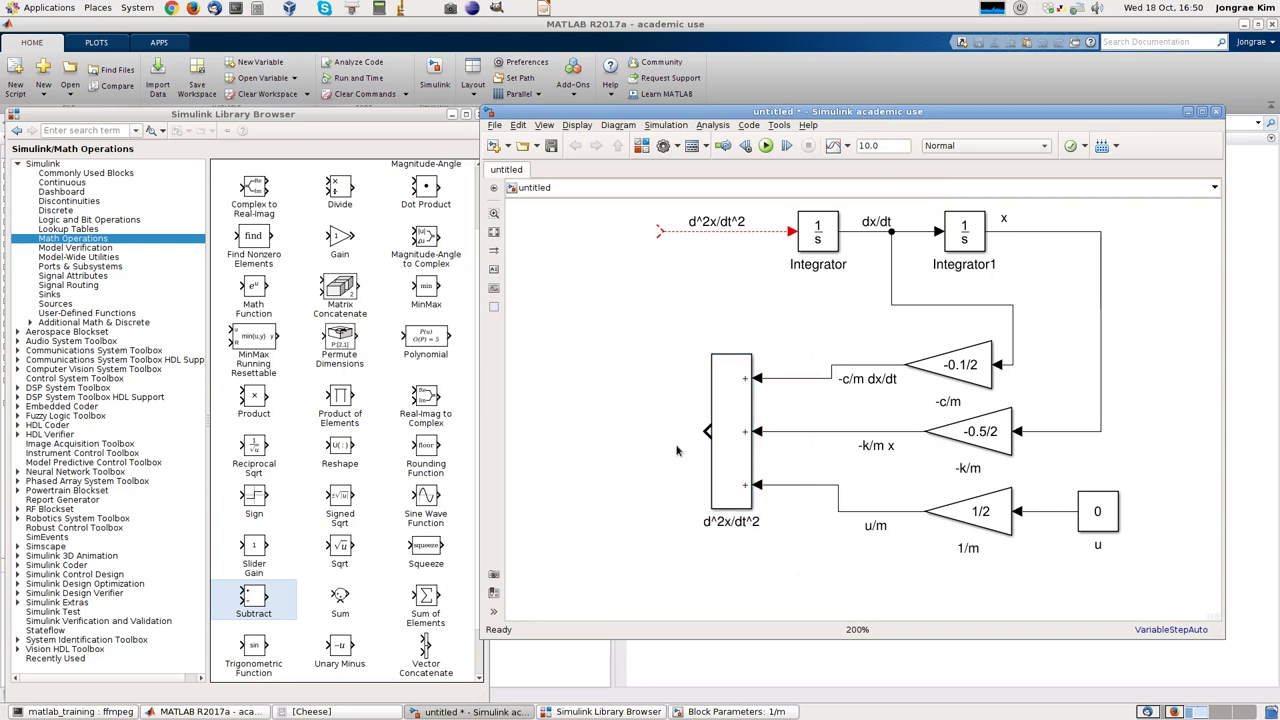
Connect the sum output back to the Integrator input and shift the feedback line left.
drag(706, 428, 668, 236)
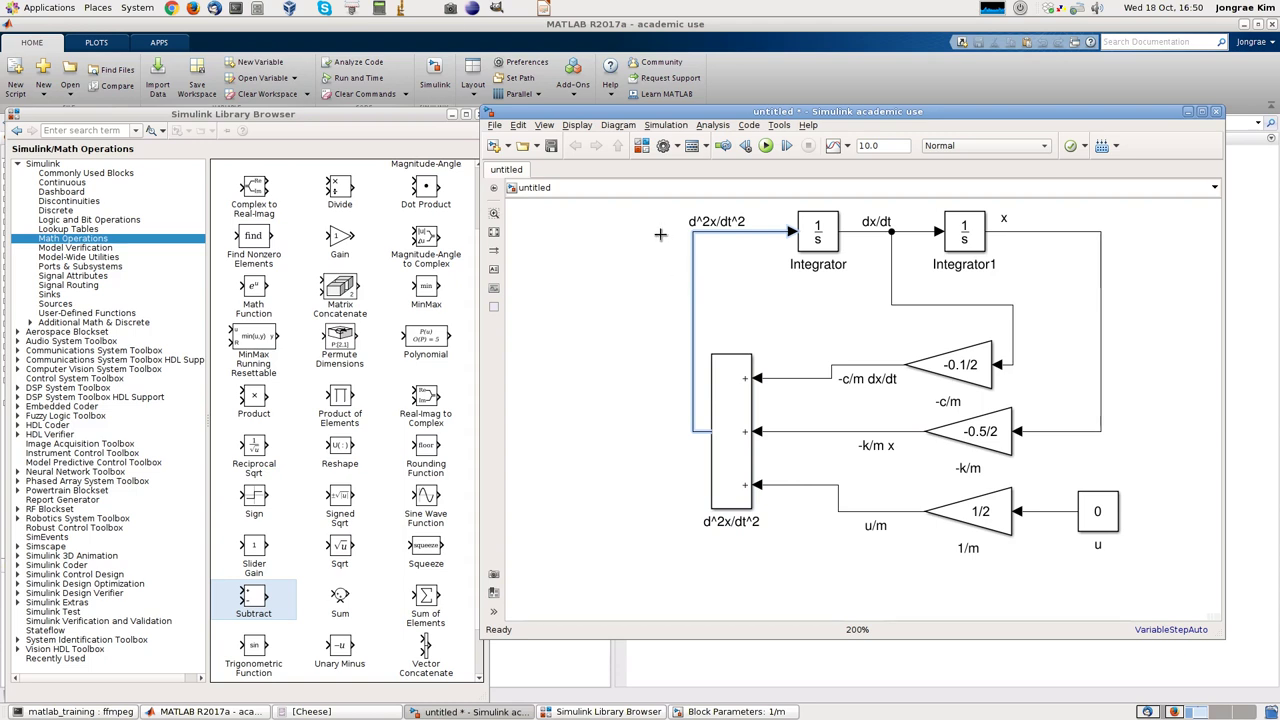
drag(693, 302, 573, 302)
click(570, 607)
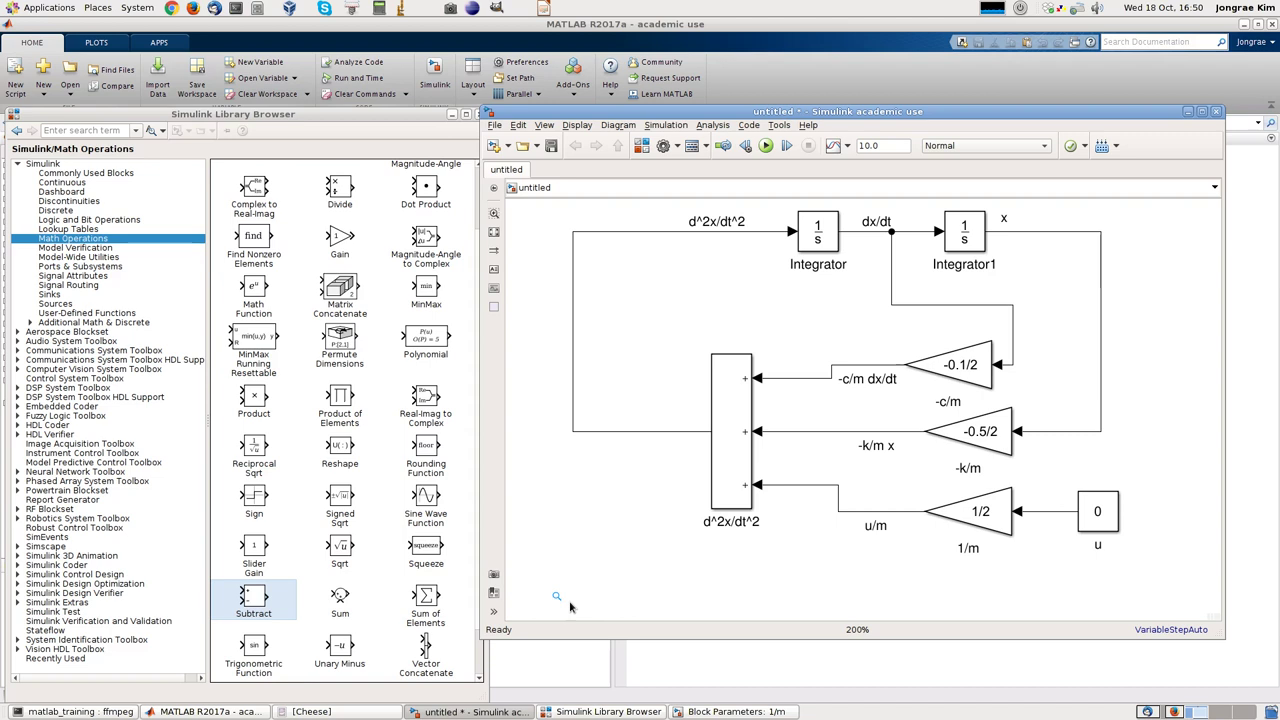
Set Integrator1's initial condition to 0.1.
click(957, 243)
double_click(968, 233)
double_click(683, 195)
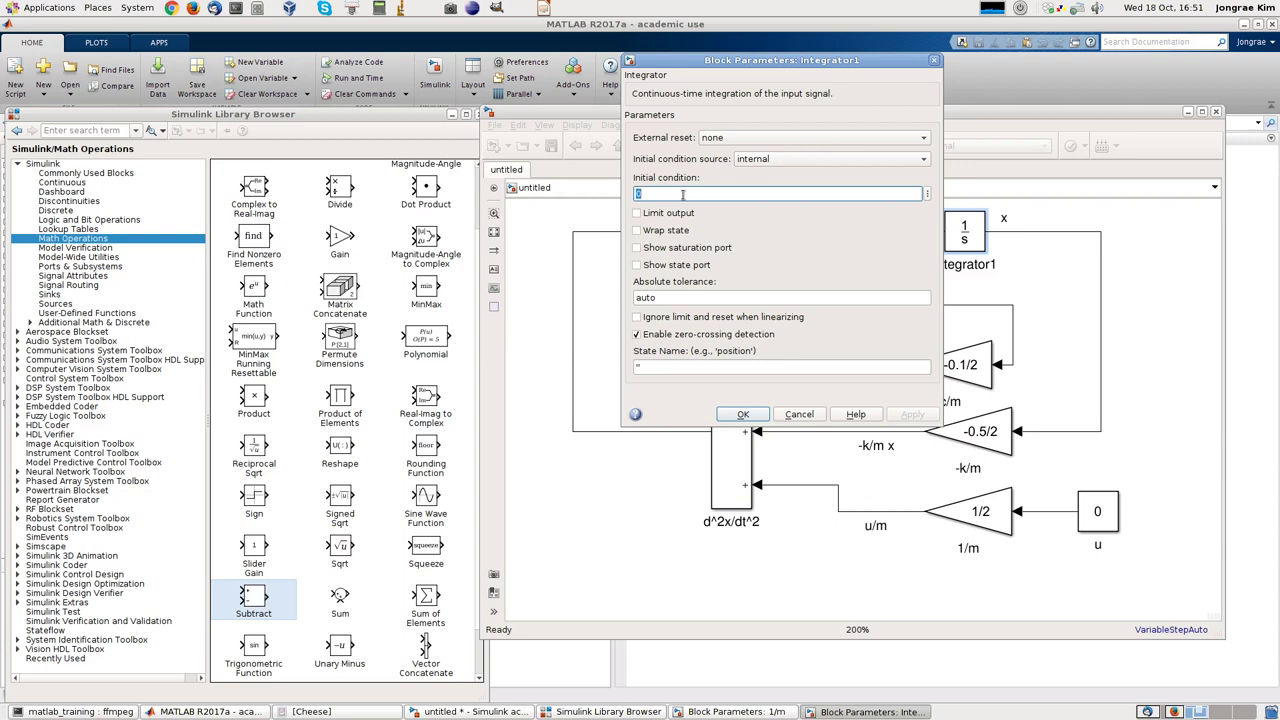
text(0.1)
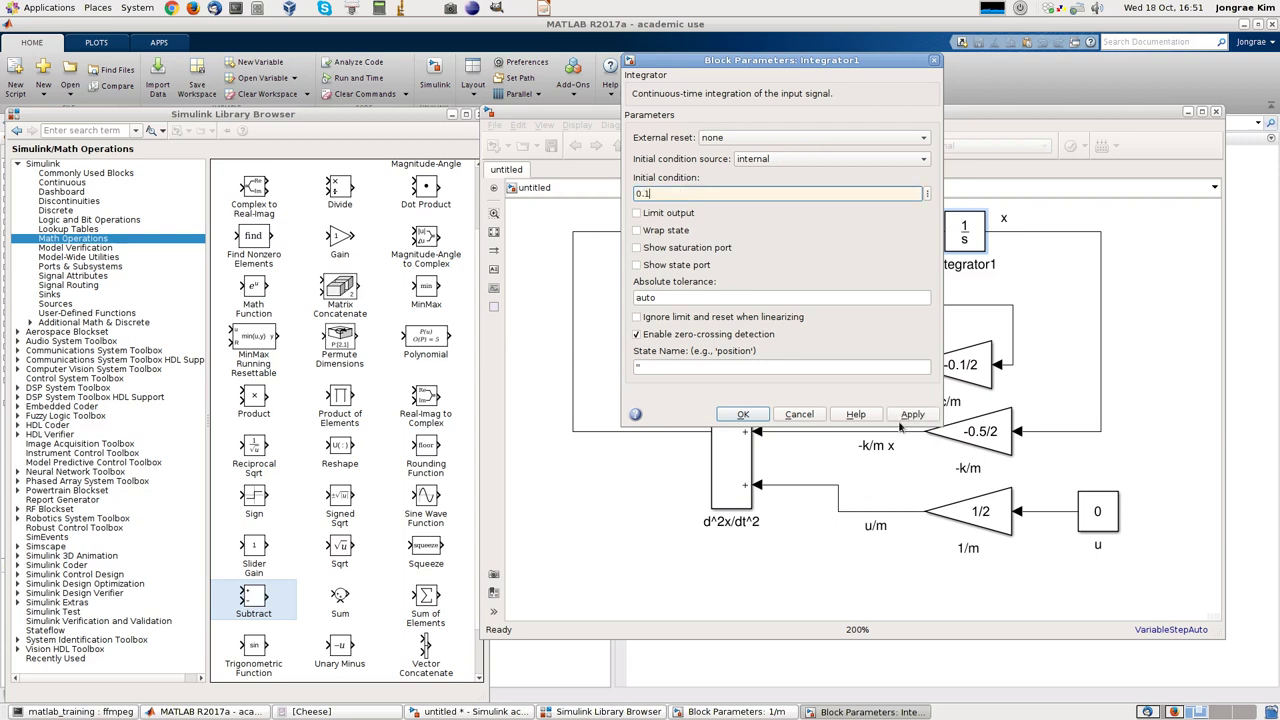
click(904, 416)
click(752, 418)
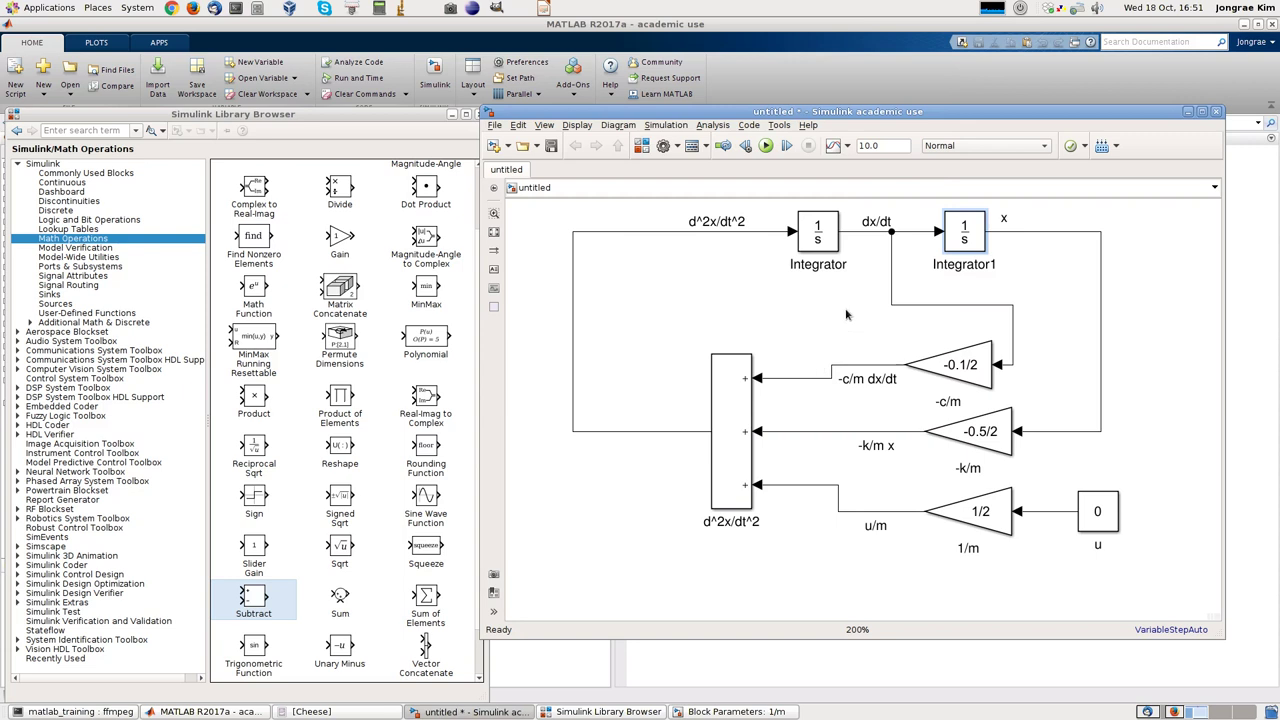
Set the Integrator's initial condition to -0.1.
click(818, 240)
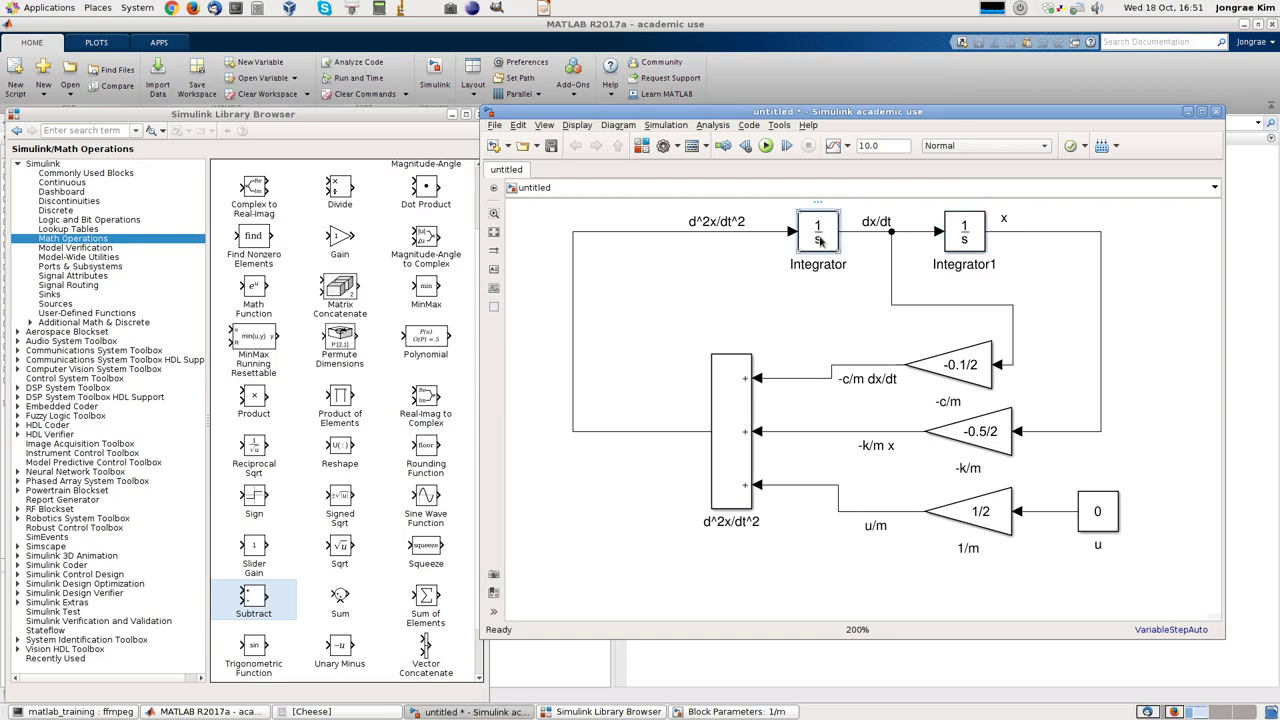
click(880, 222)
click(817, 241)
double_click(817, 241)
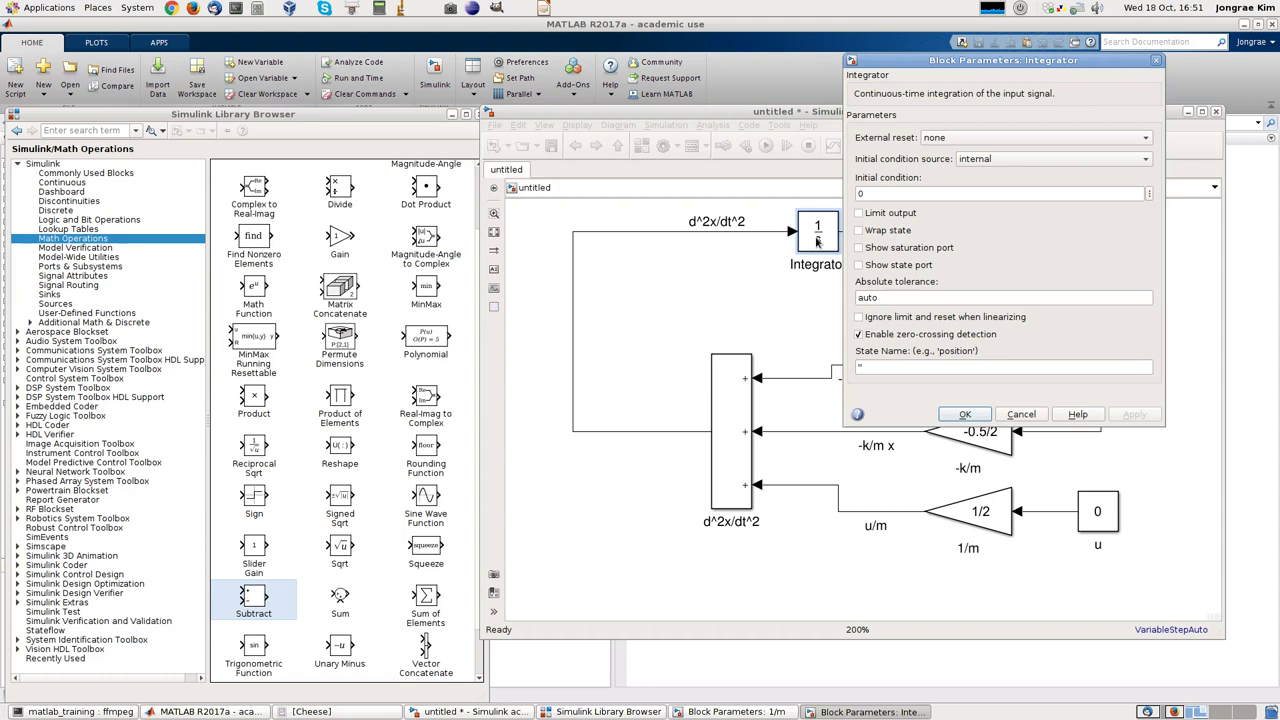
double_click(894, 196)
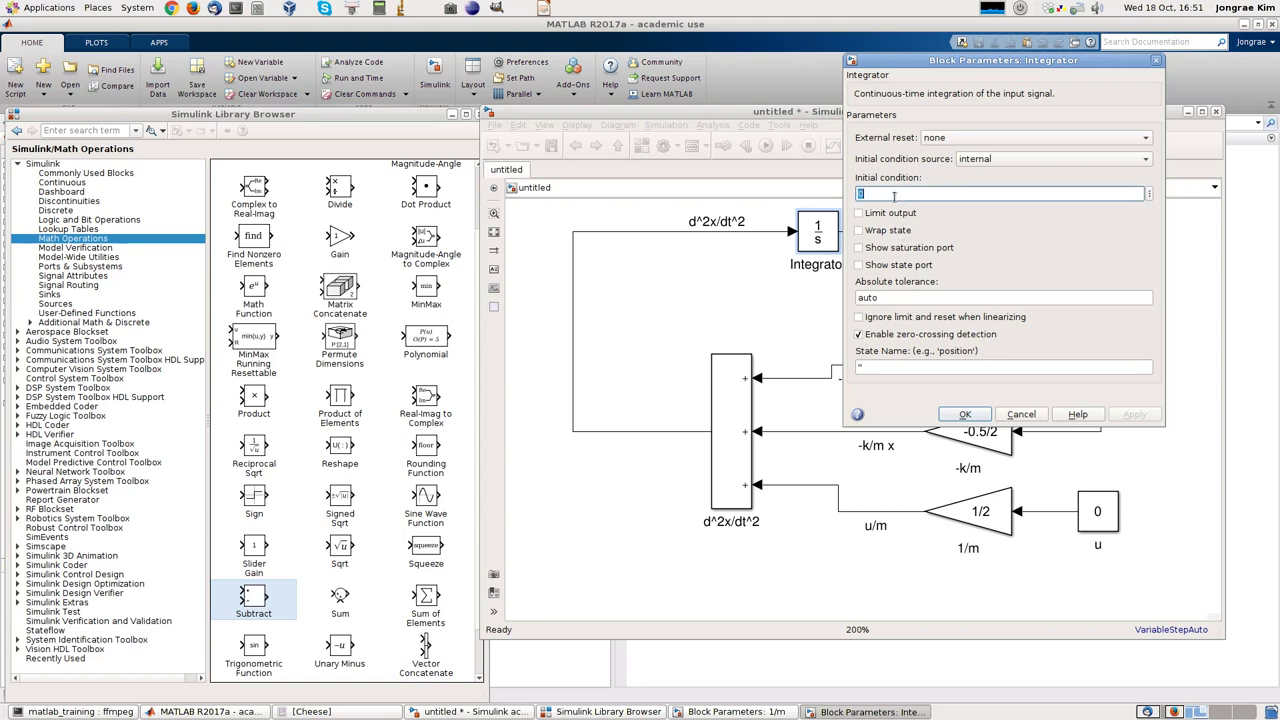
text(-0.1)
key(Return)
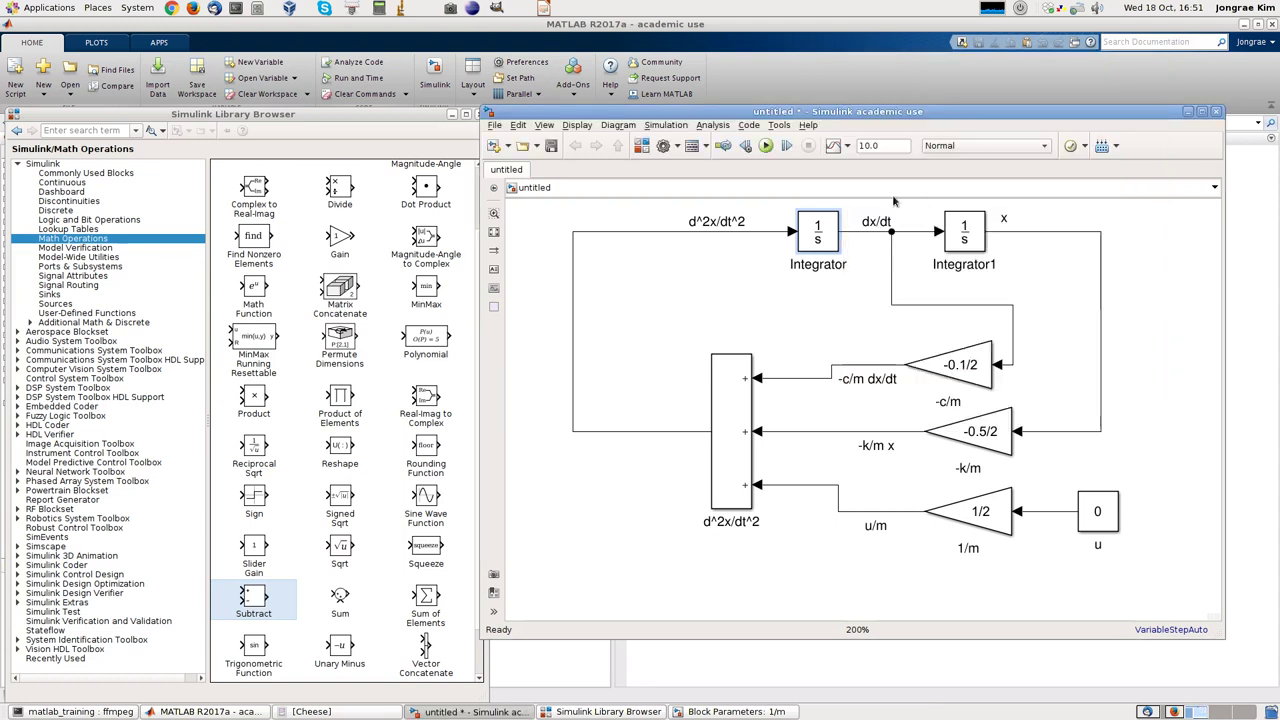
Run the model, then add a Scope block from Sinks to the right of Integrator1.
click(765, 146)
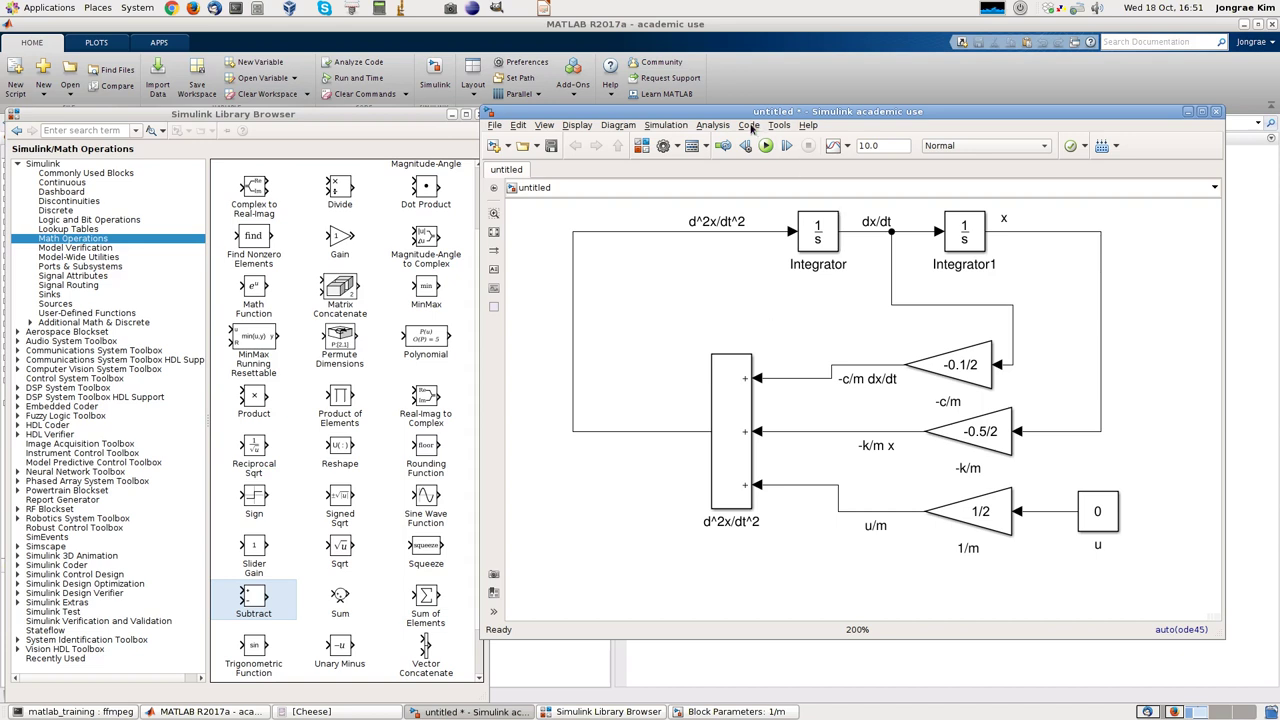
drag(742, 111, 602, 108)
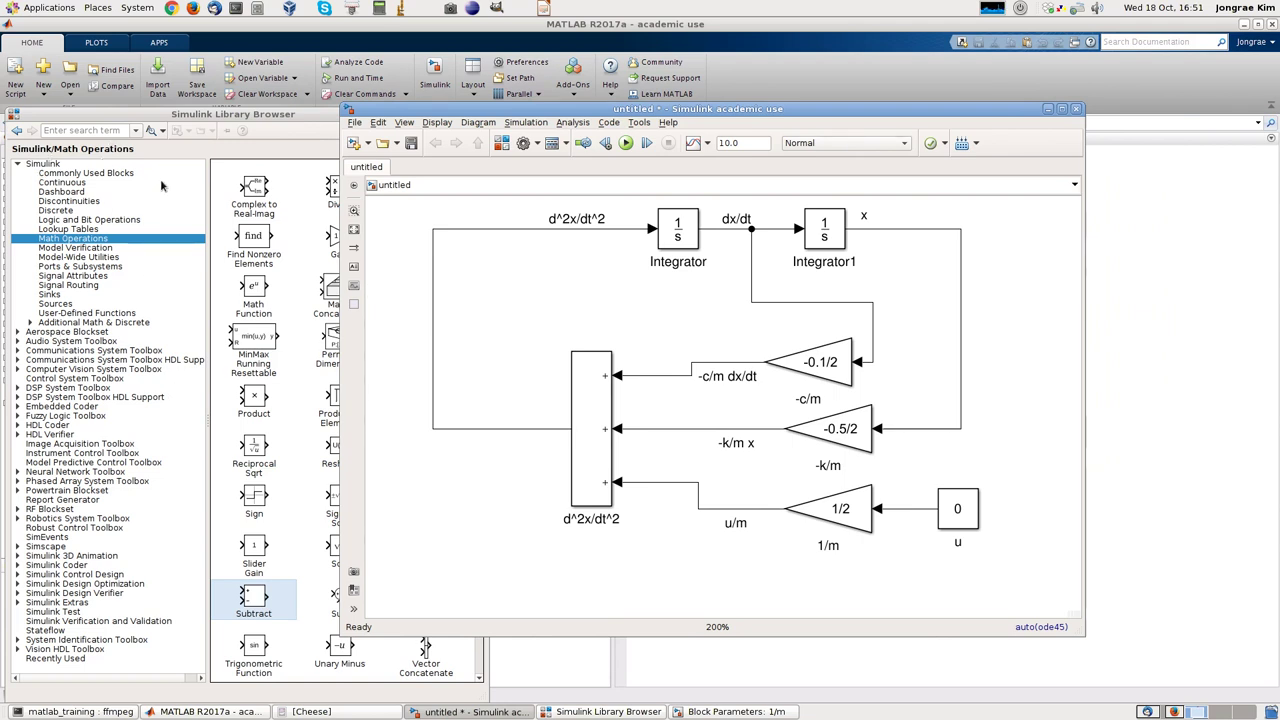
click(166, 118)
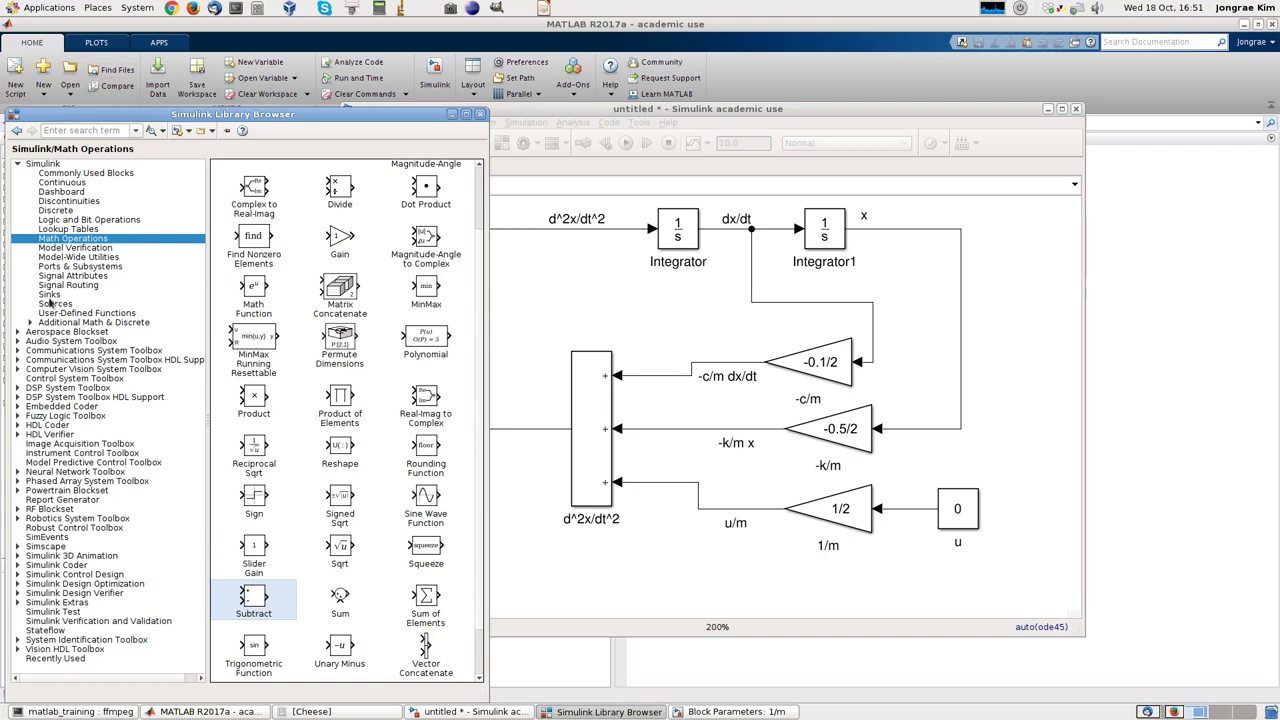
click(49, 295)
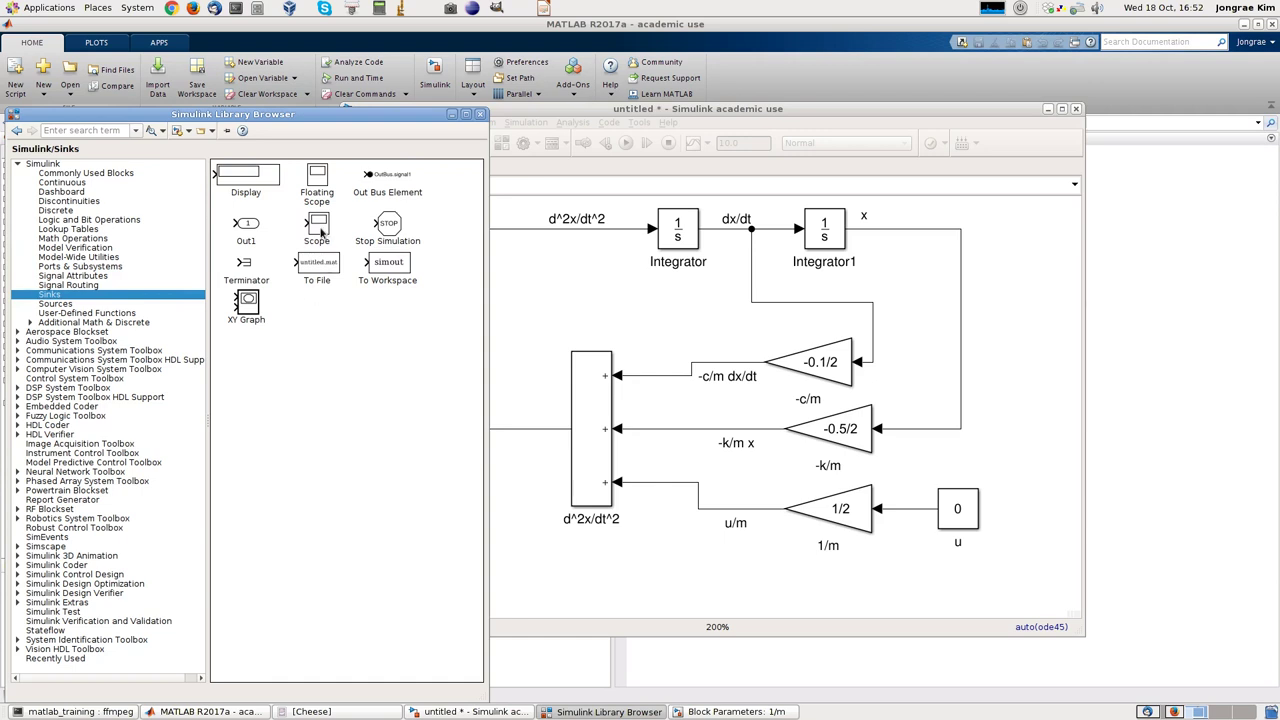
mouse_move(319, 227)
mouse_down()
mouse_move(718, 265)
mouse_move(1022, 266)
mouse_move(916, 262)
mouse_up()
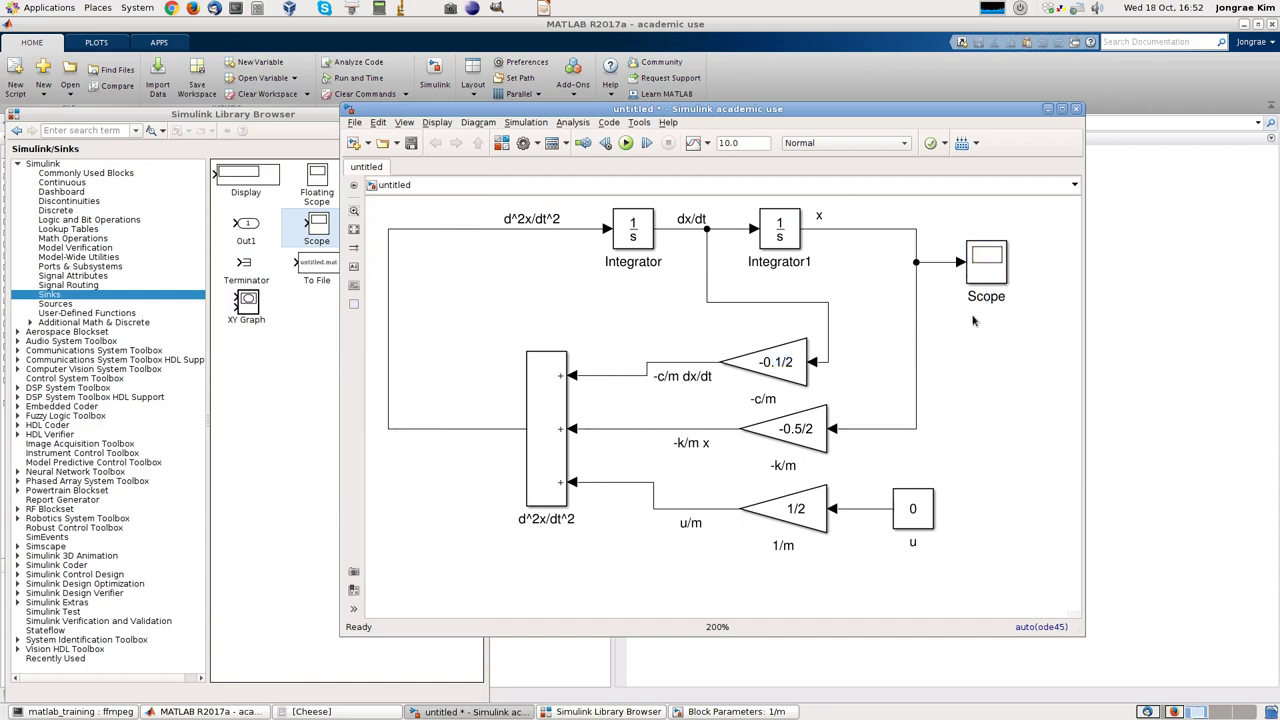
Open the Scope plot window and resize it beside the model.
click(993, 262)
double_click(993, 262)
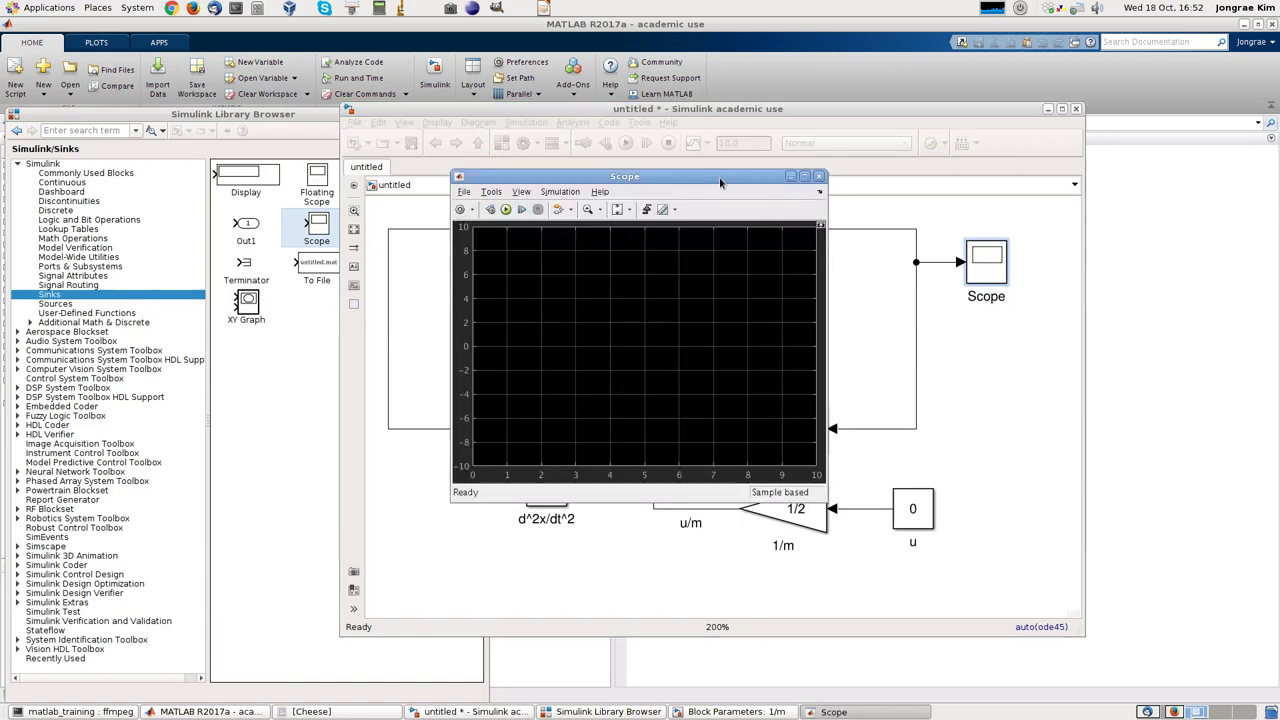
drag(722, 182, 295, 133)
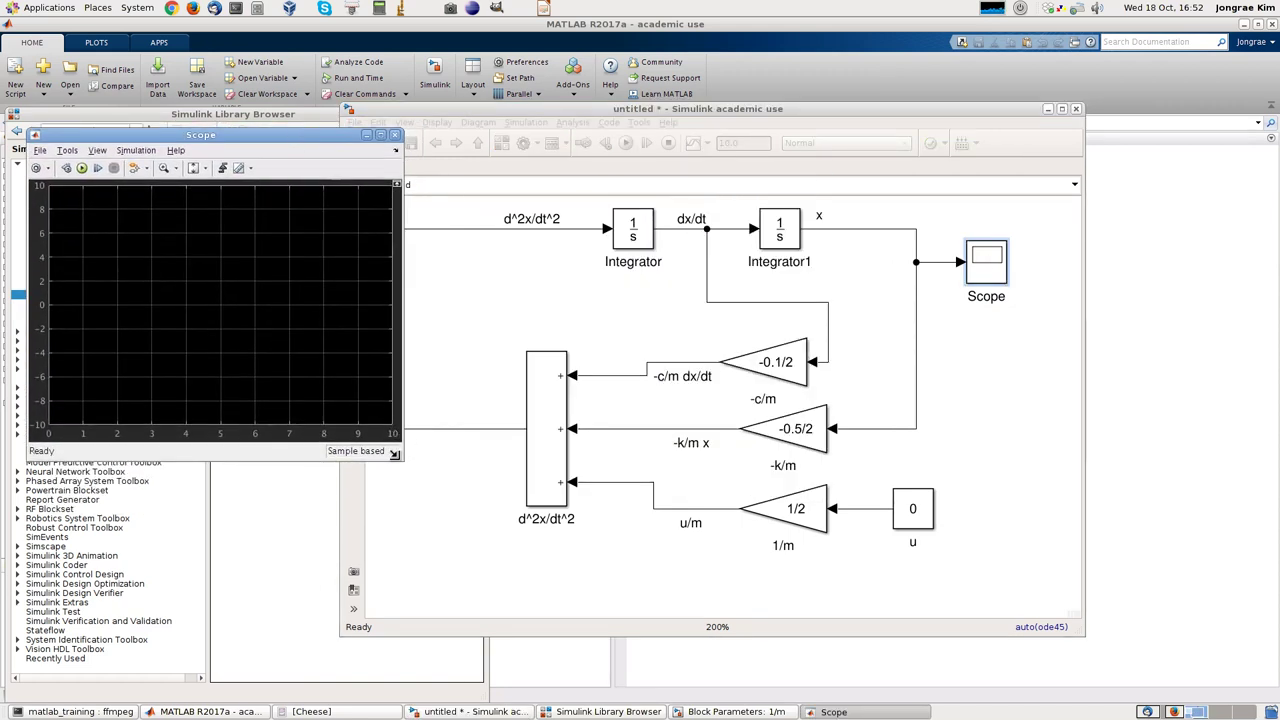
drag(399, 457, 543, 452)
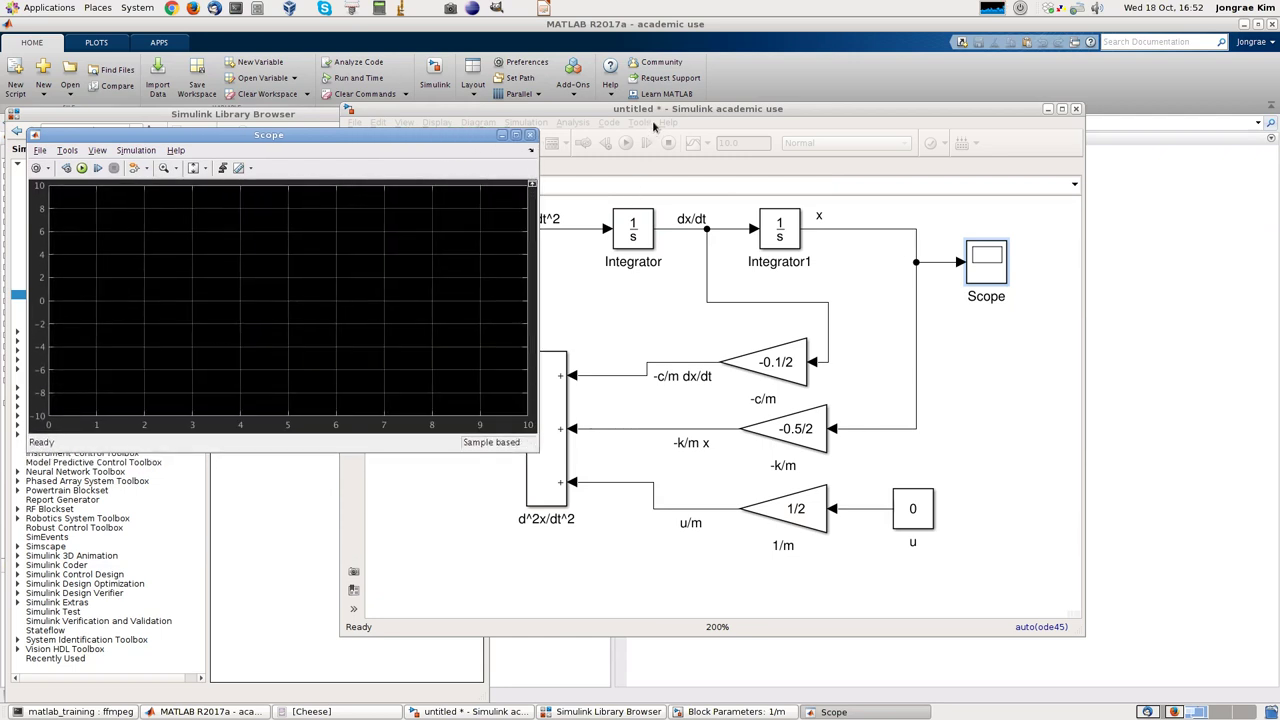
drag(661, 109, 811, 106)
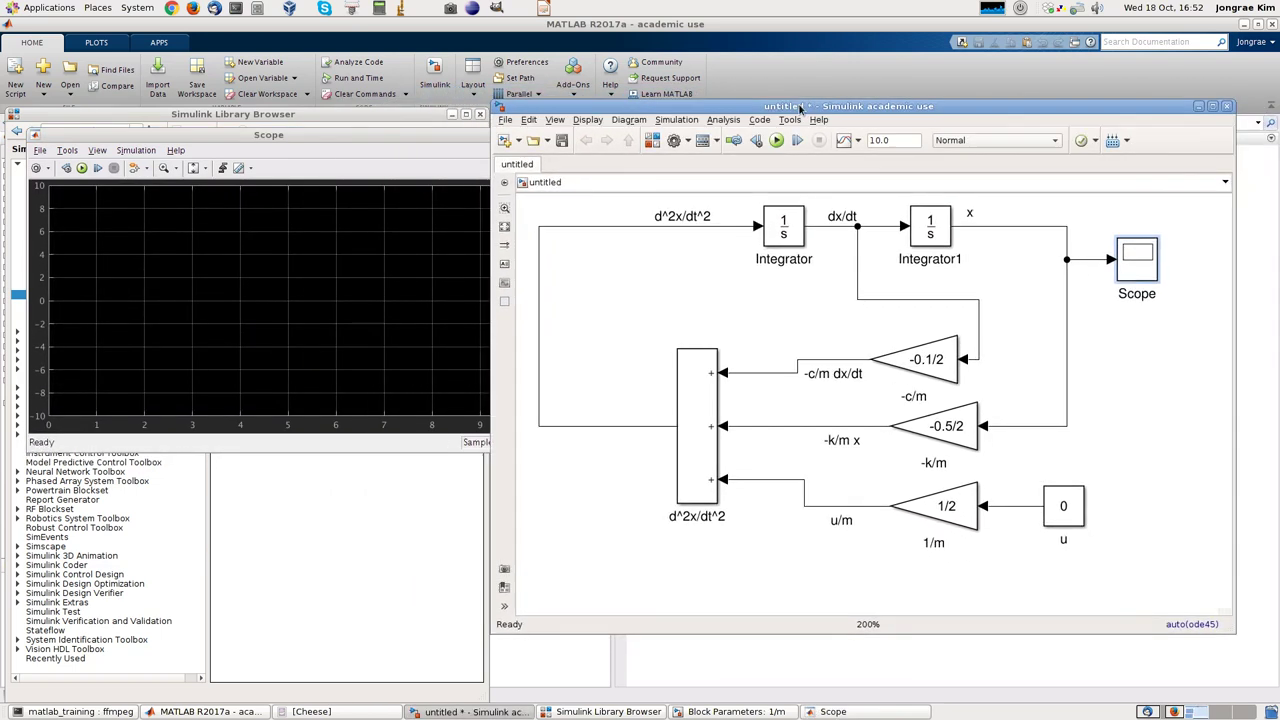
Save the model under the name msd_sys.
click(563, 142)
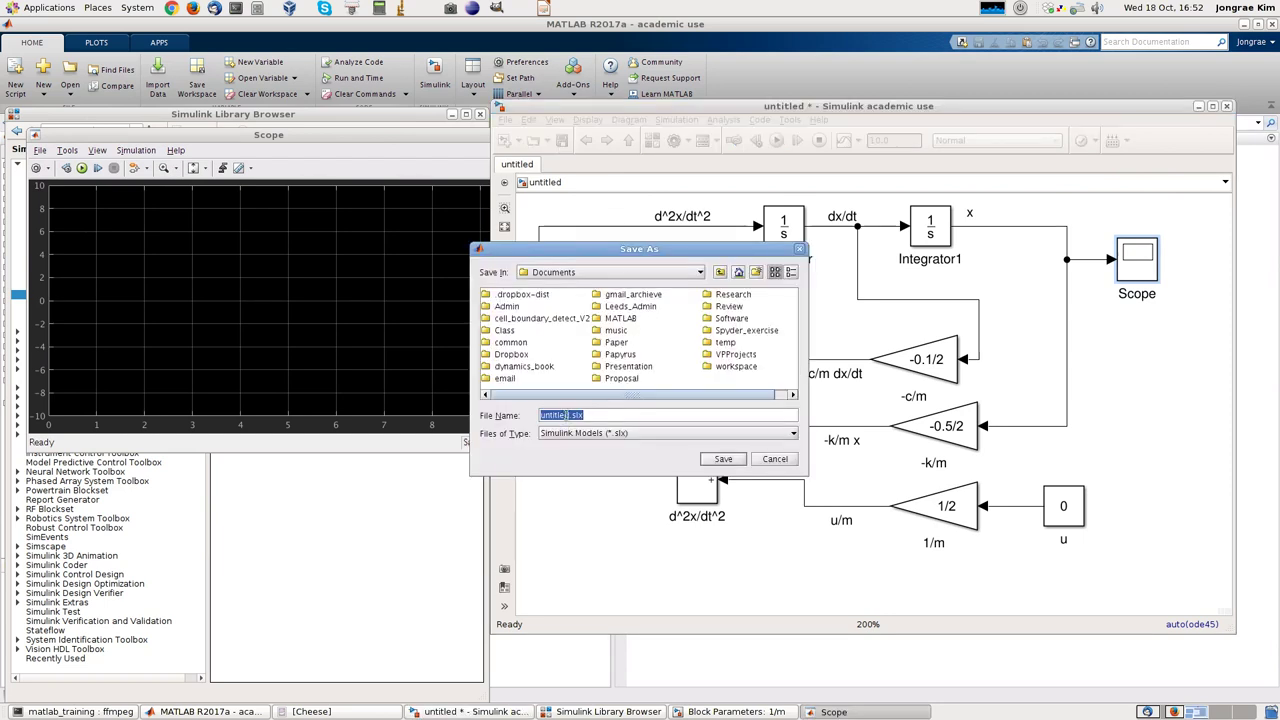
click(570, 415)
double_click(570, 415)
text(msd_sys)
key(Return)
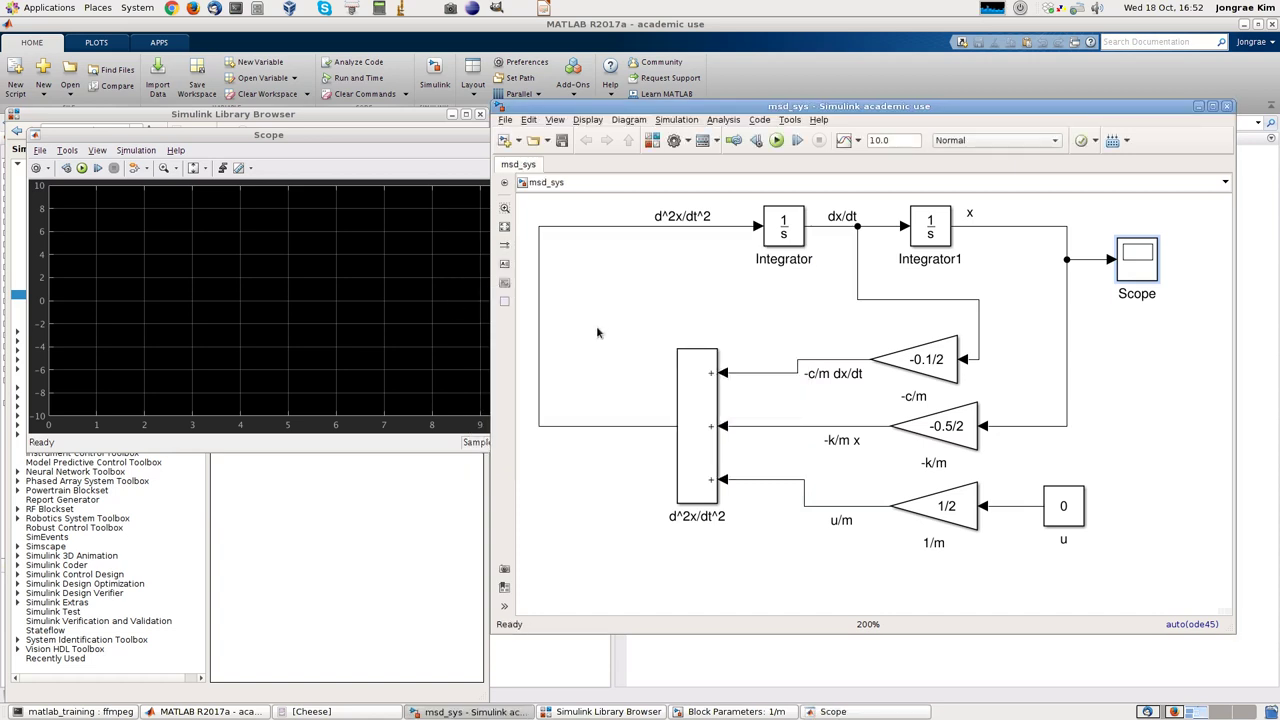
Rerun the simulation, view the Scope, and check Integrator1's initial condition.
click(776, 140)
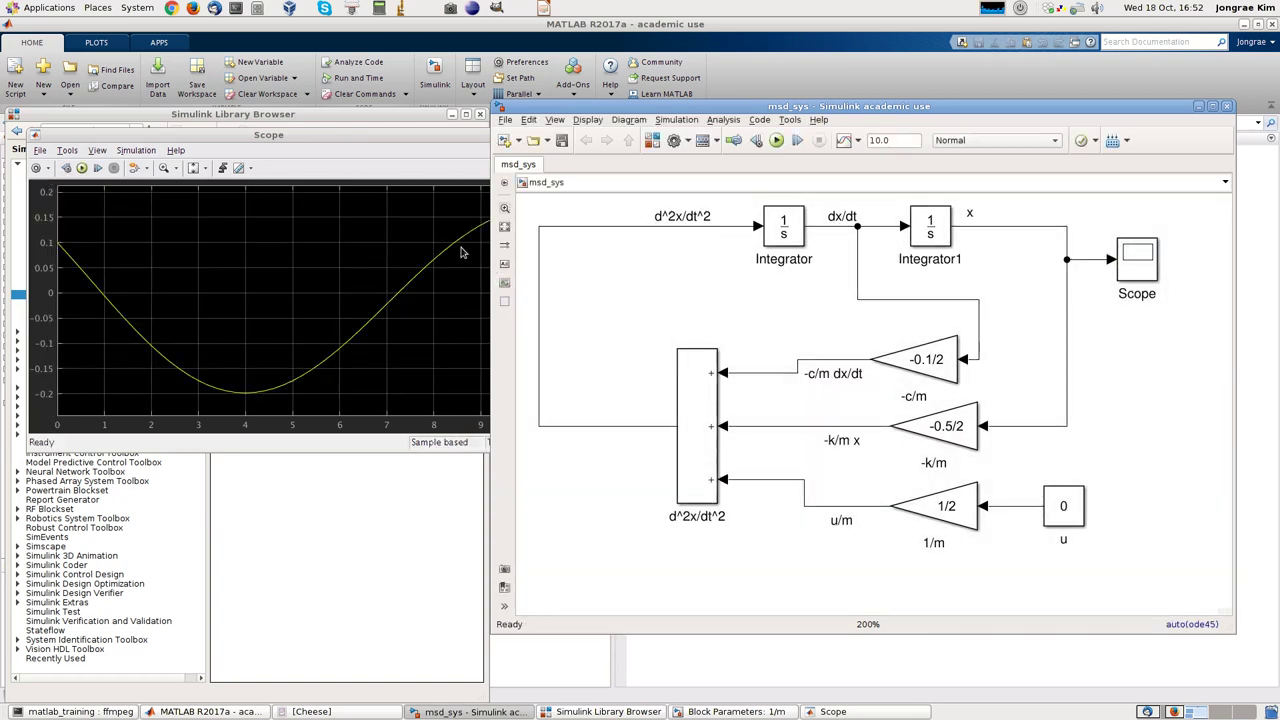
click(393, 273)
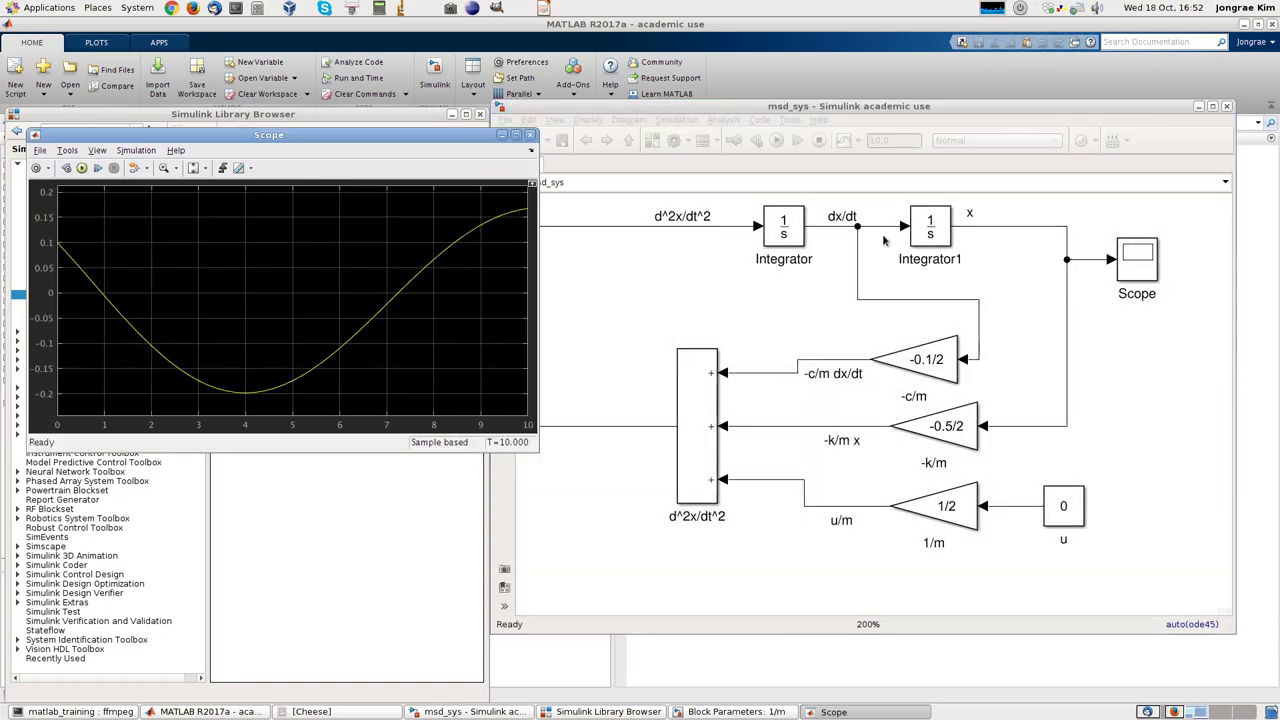
click(933, 238)
double_click(933, 238)
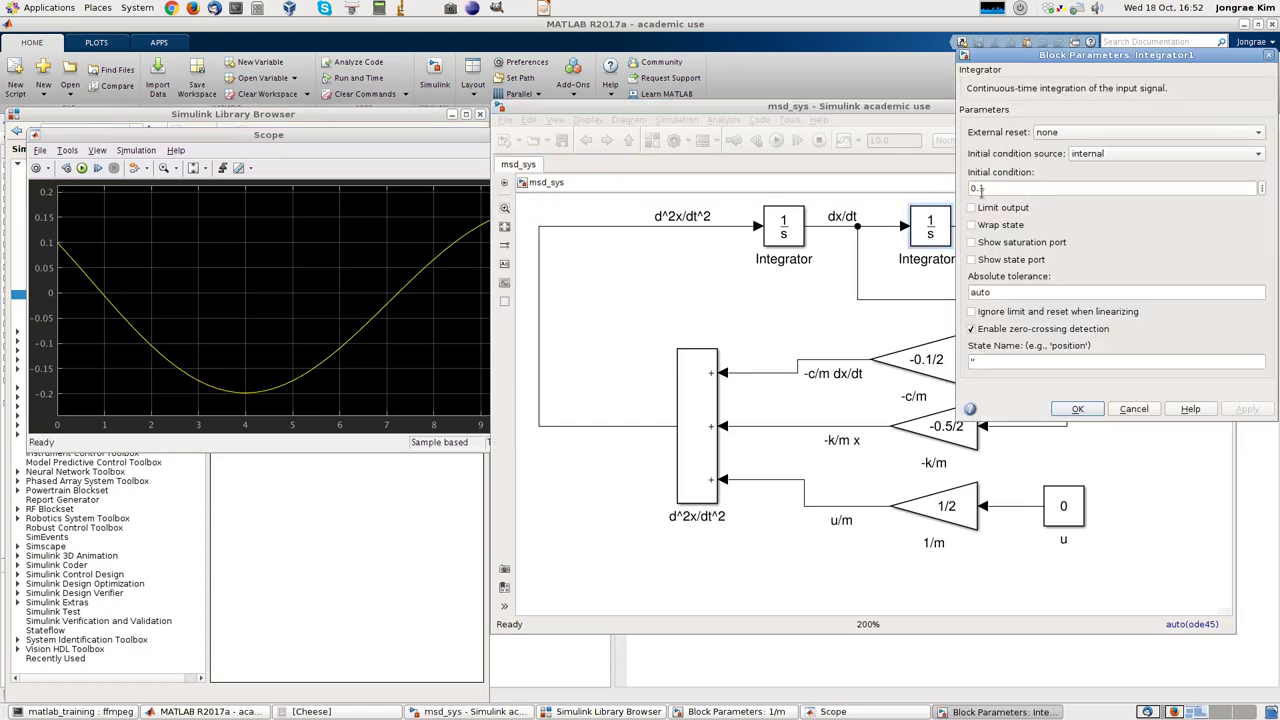
click(1078, 410)
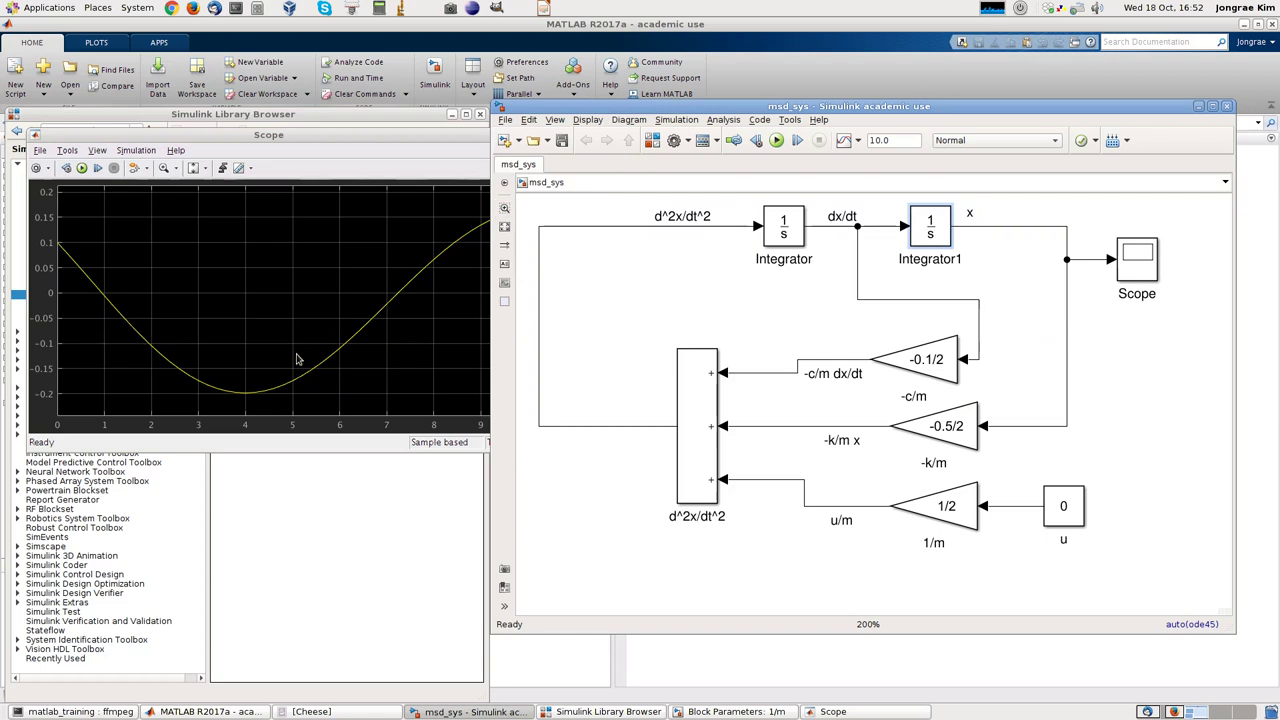
Set the stop time to 100, run, and view the Scope plot.
click(877, 140)
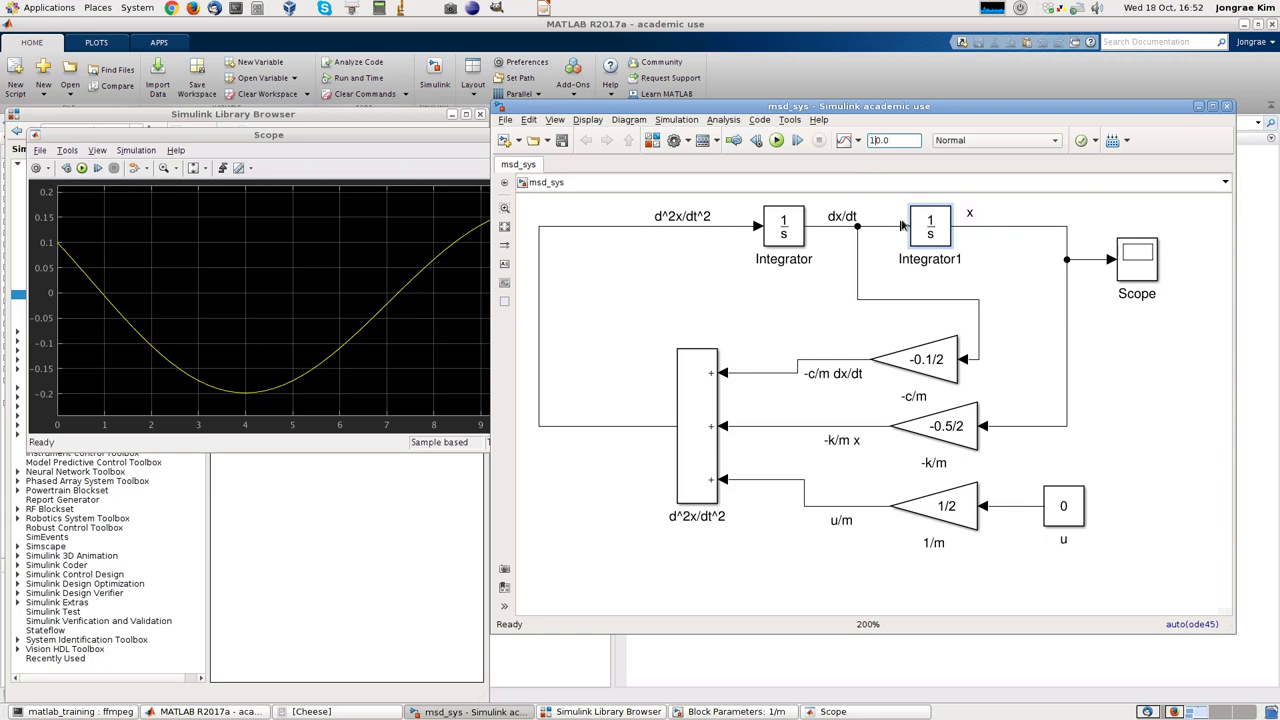
text(0)
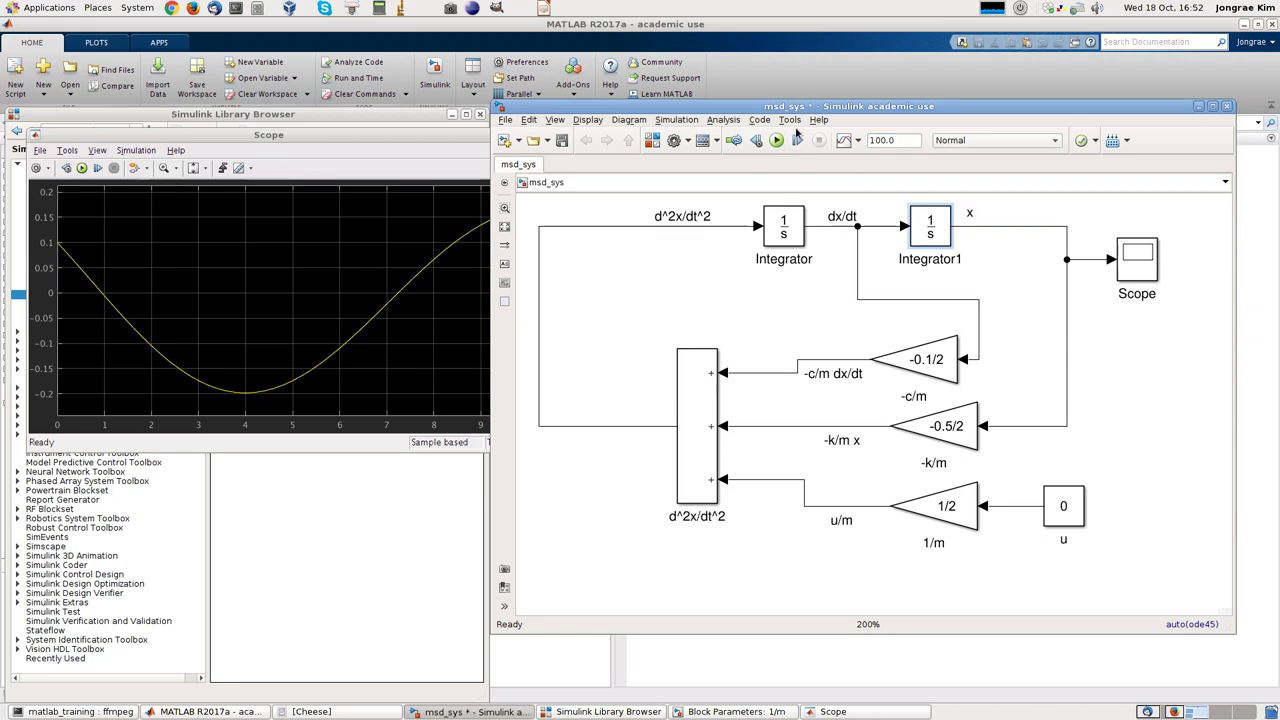
key(ctrl+t)
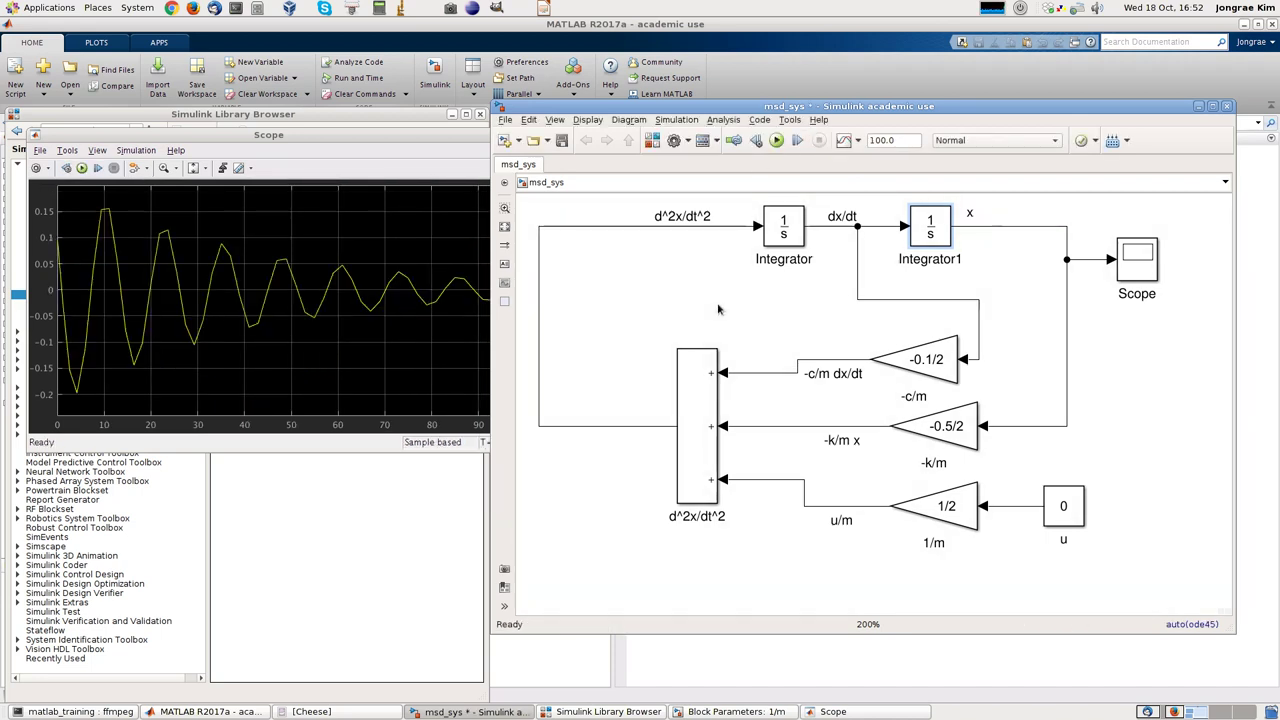
click(294, 351)
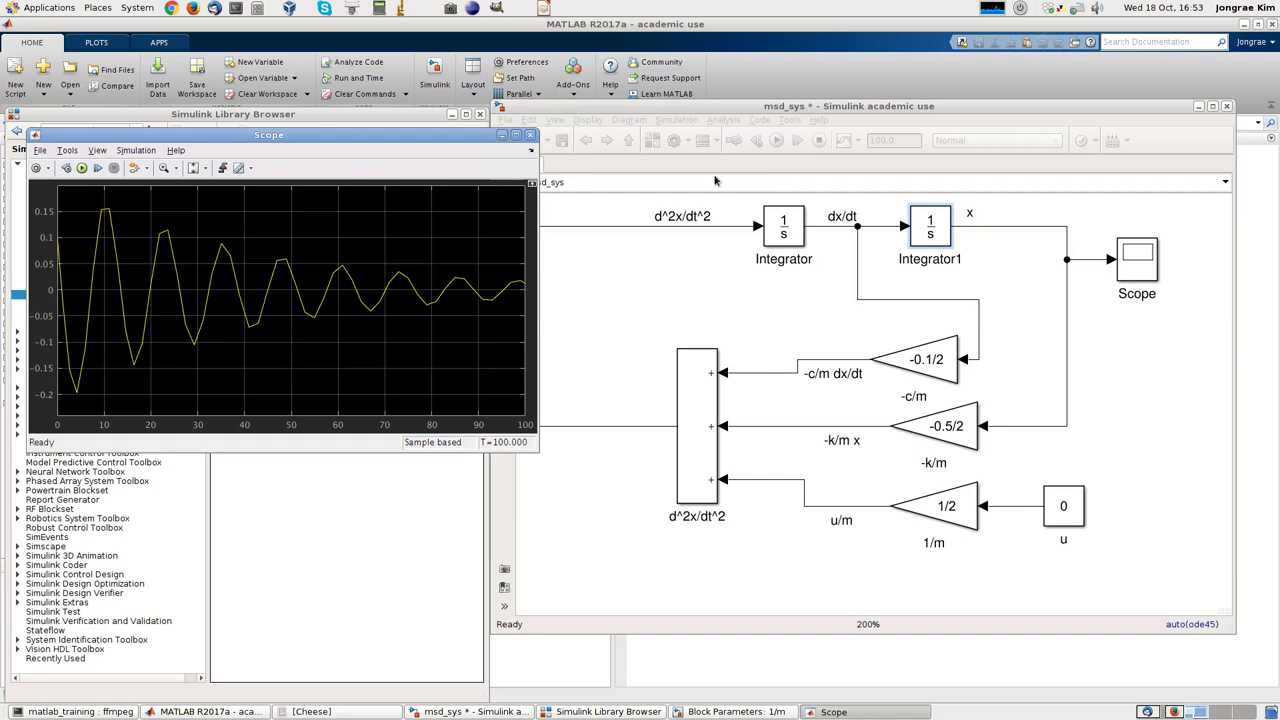
Set the stop time to 200, run, and view the decaying Scope response.
click(878, 139)
double_click(878, 139)
text(200)
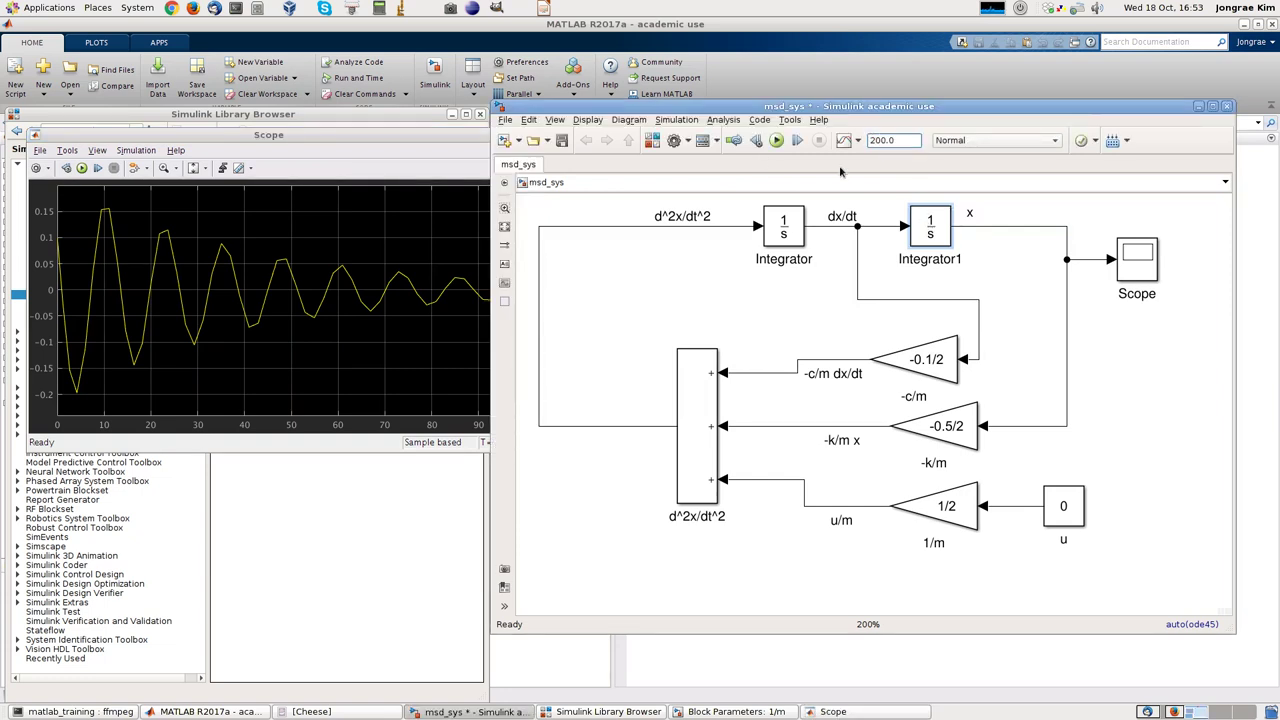
click(776, 140)
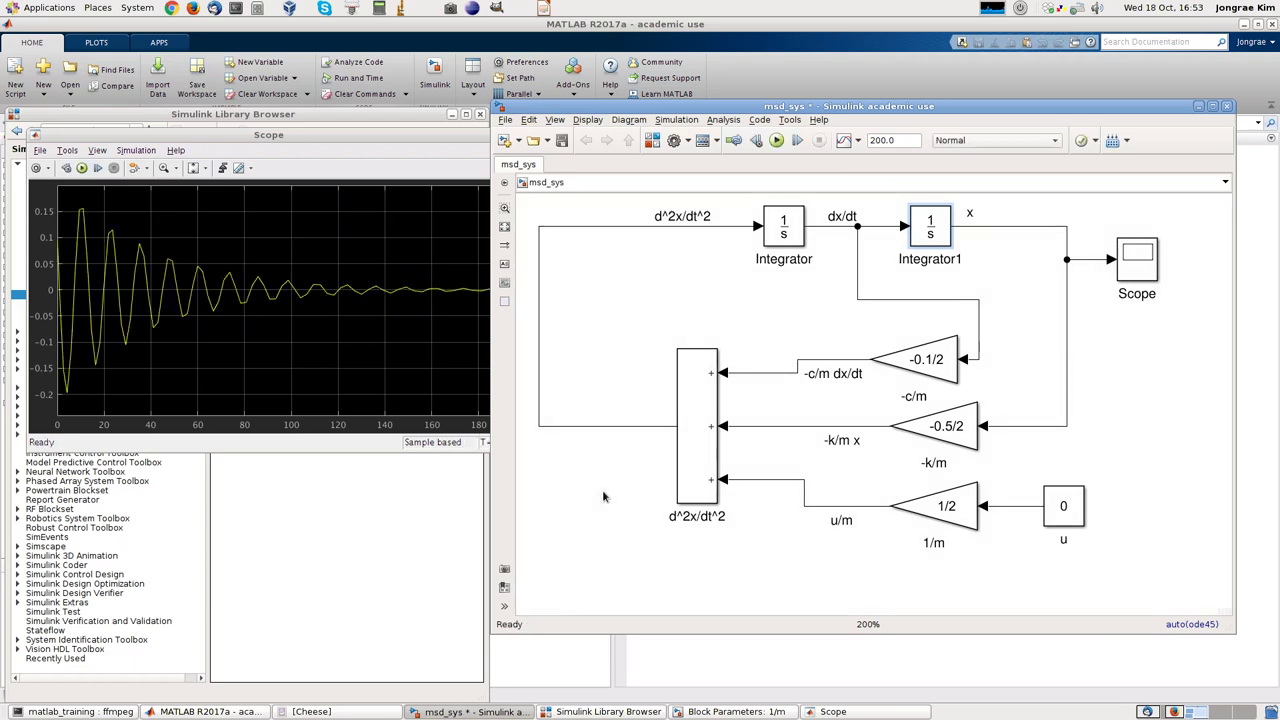
click(391, 375)
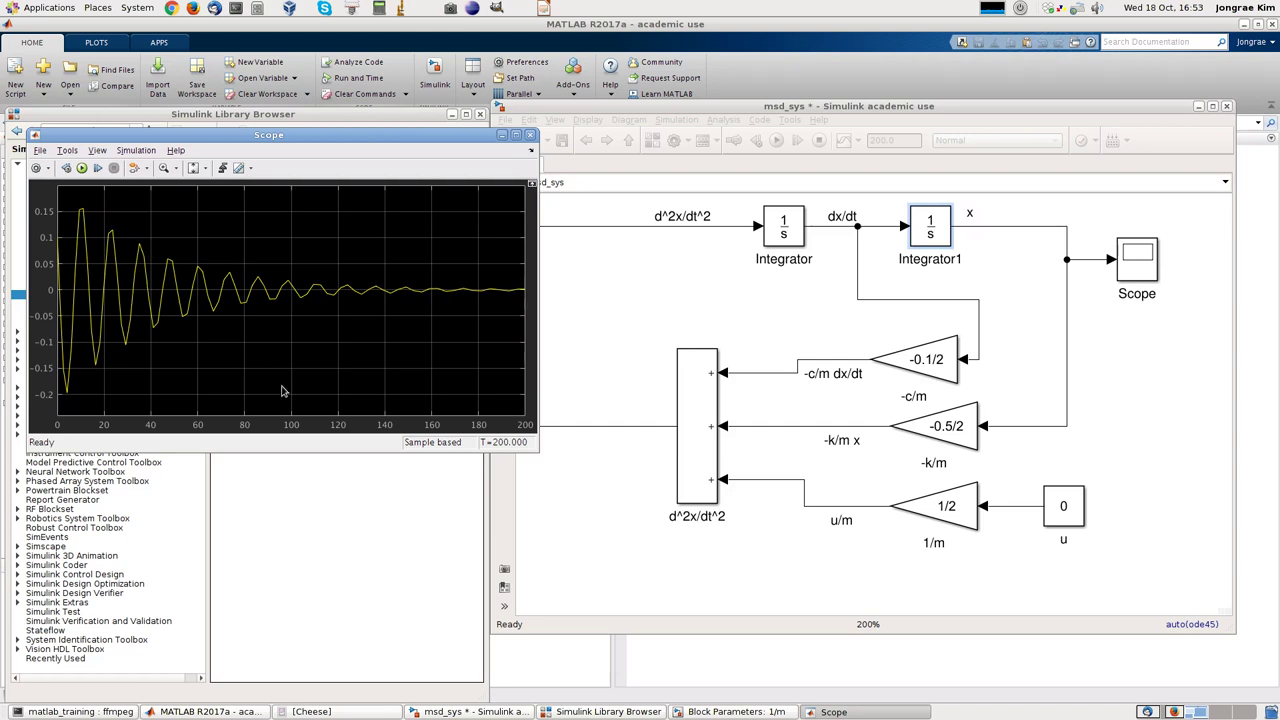
click(586, 298)
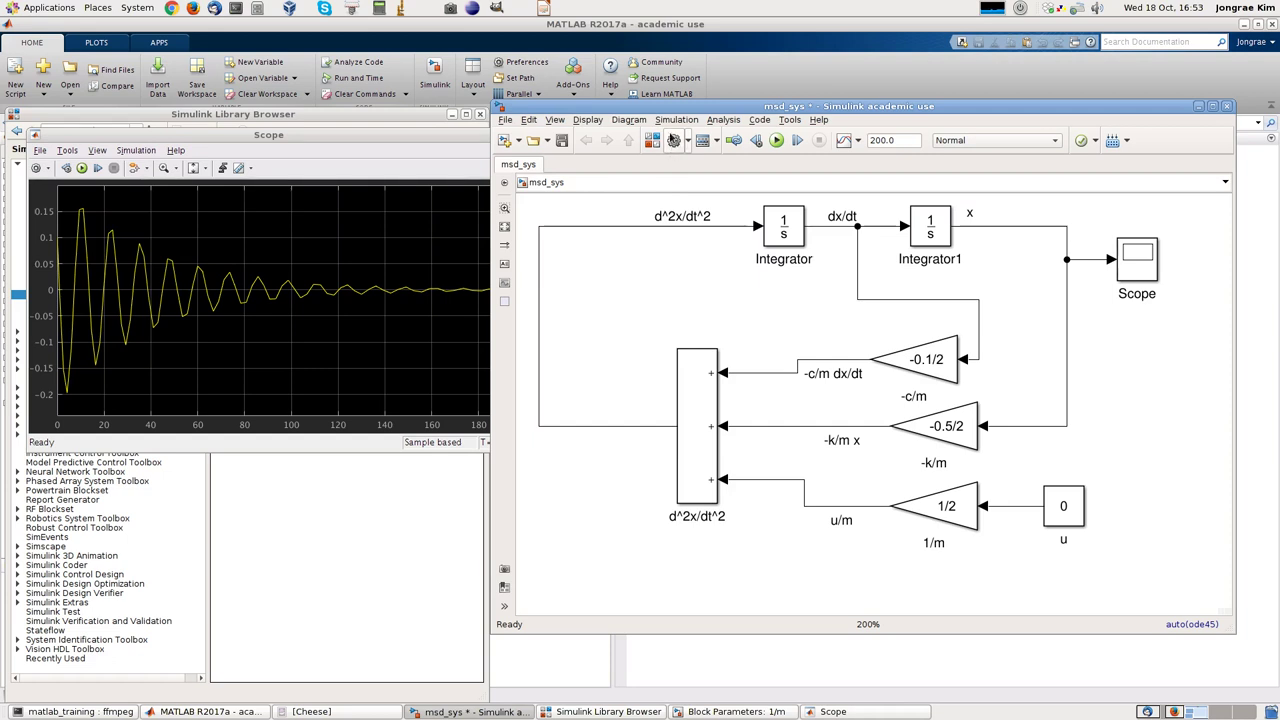
Open the model Configuration Parameters, centre the dialog, and glance at the Scope.
click(675, 143)
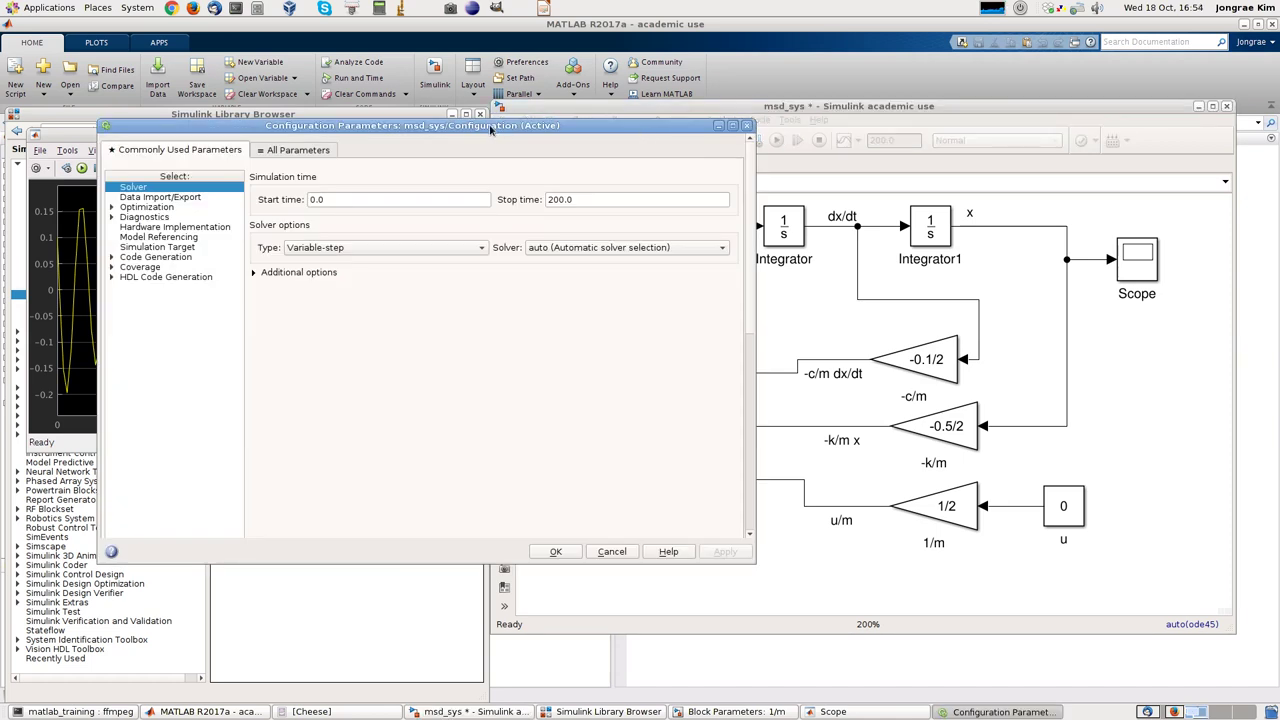
drag(462, 125, 734, 194)
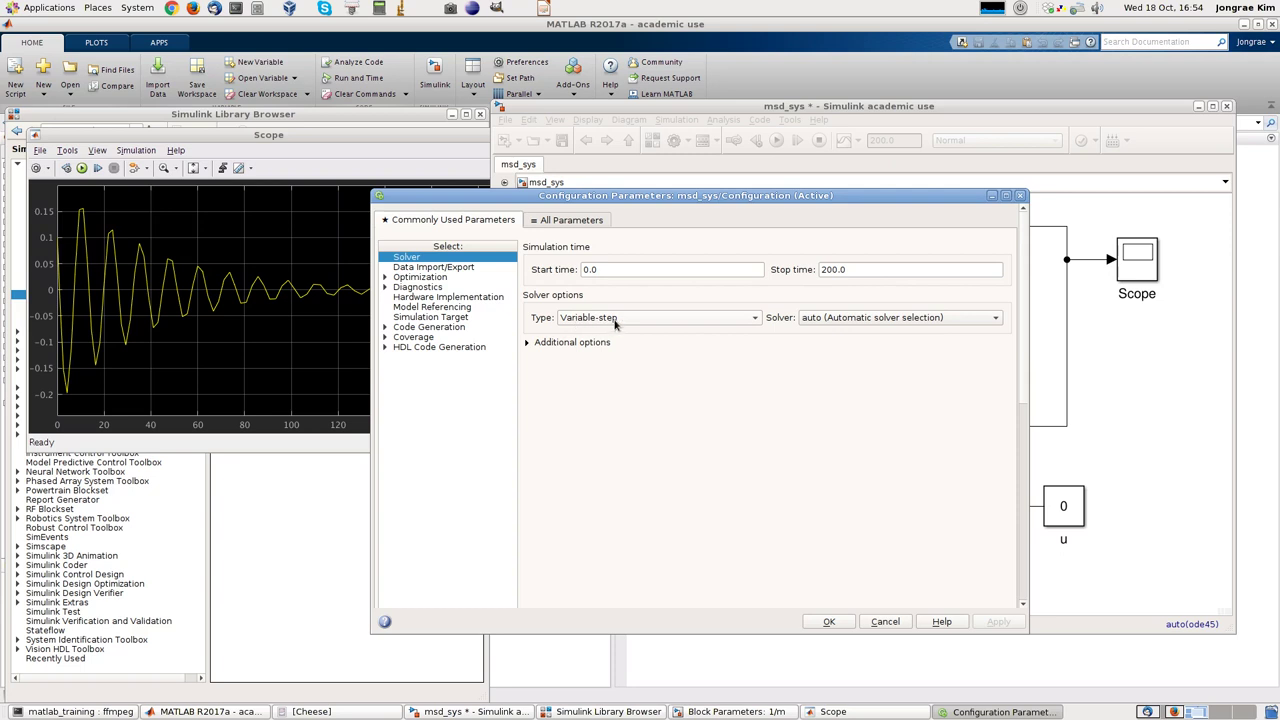
click(312, 151)
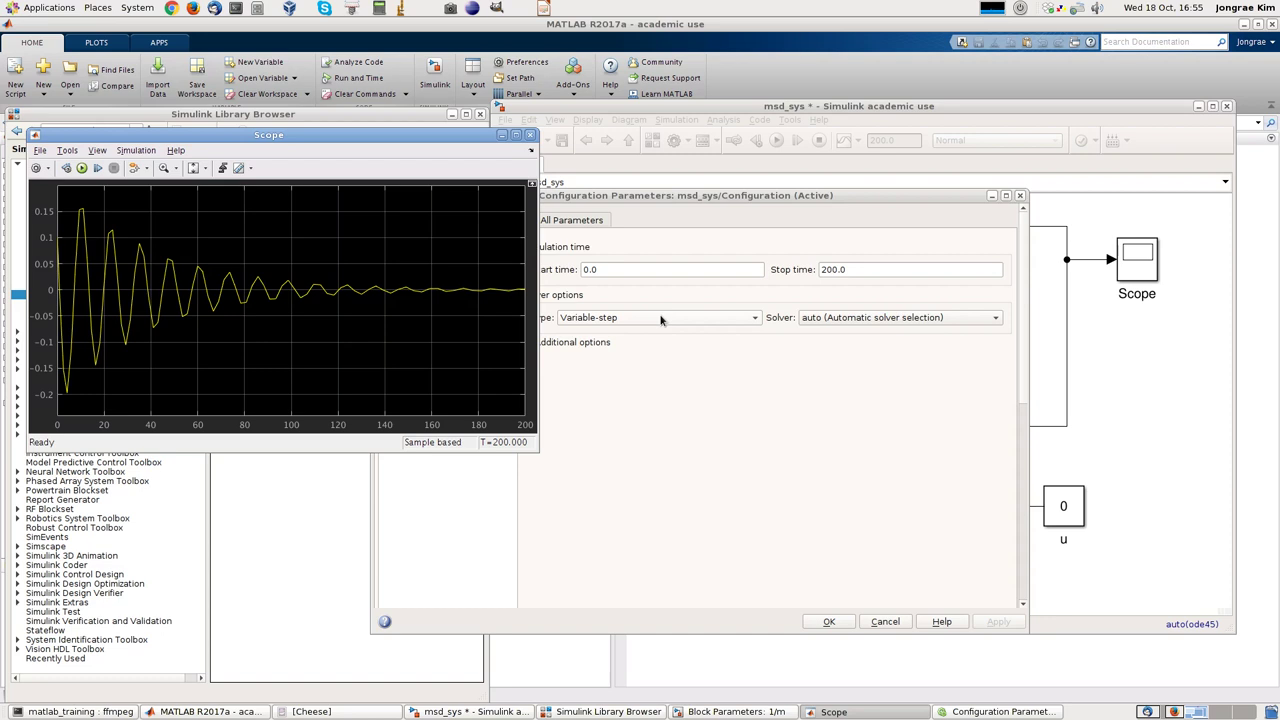
Keep the variable-step solver type with automatic solver selection after trying ode45.
click(692, 401)
click(746, 317)
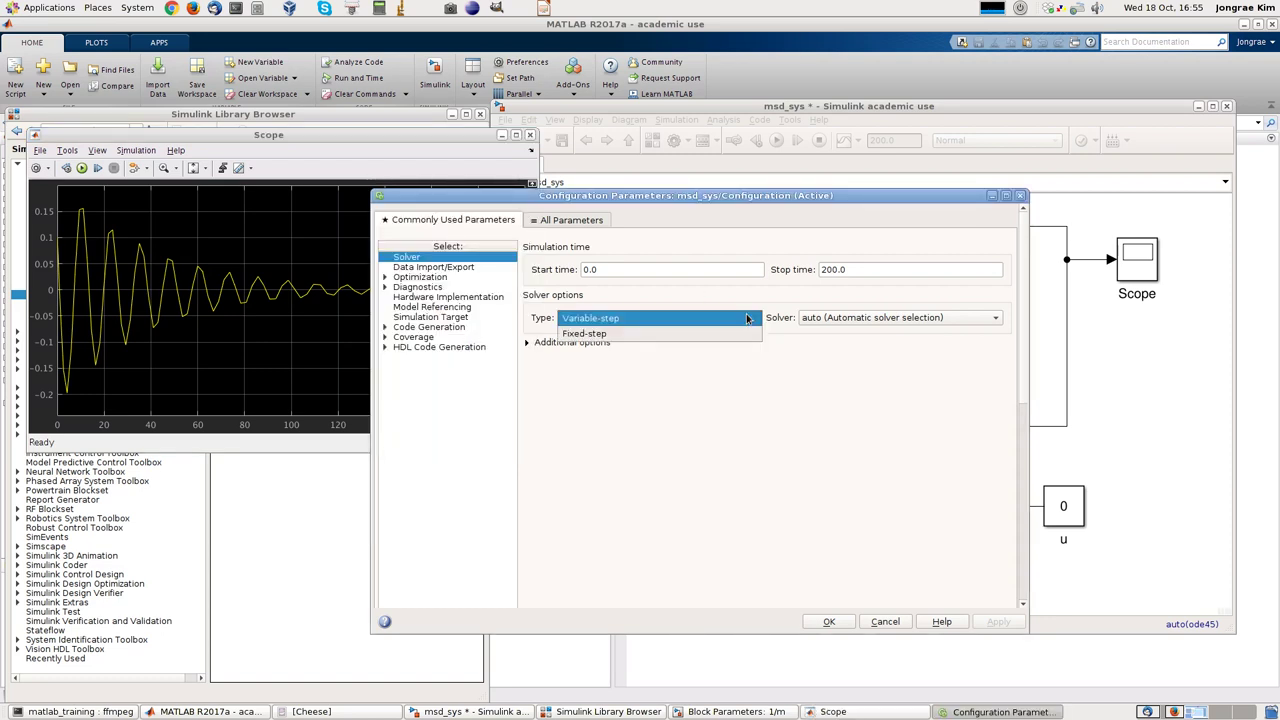
click(840, 337)
click(866, 318)
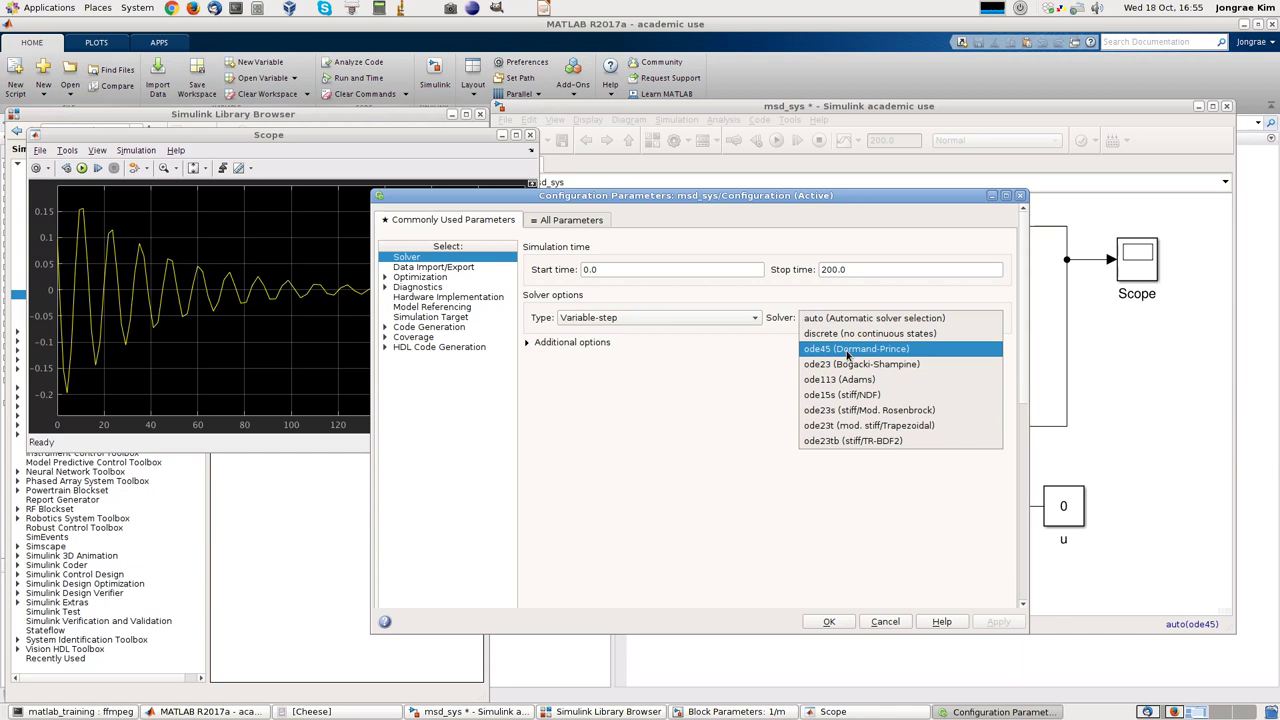
click(847, 350)
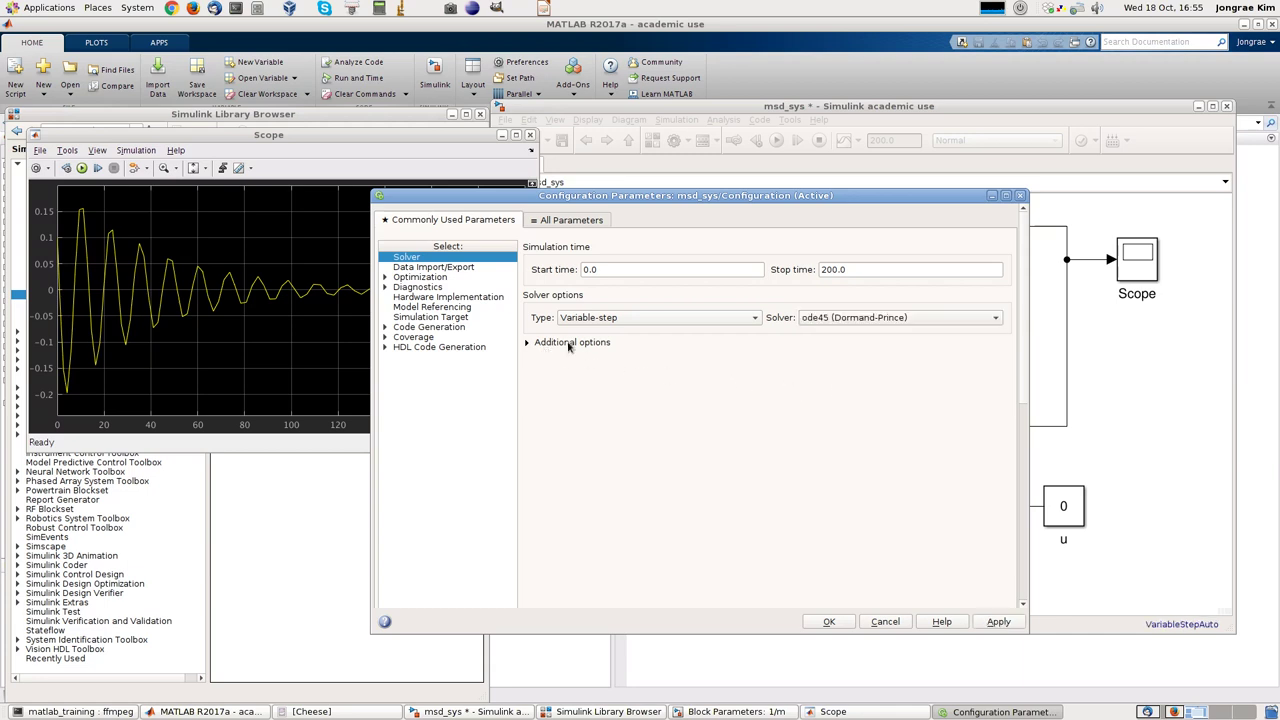
click(800, 318)
click(836, 294)
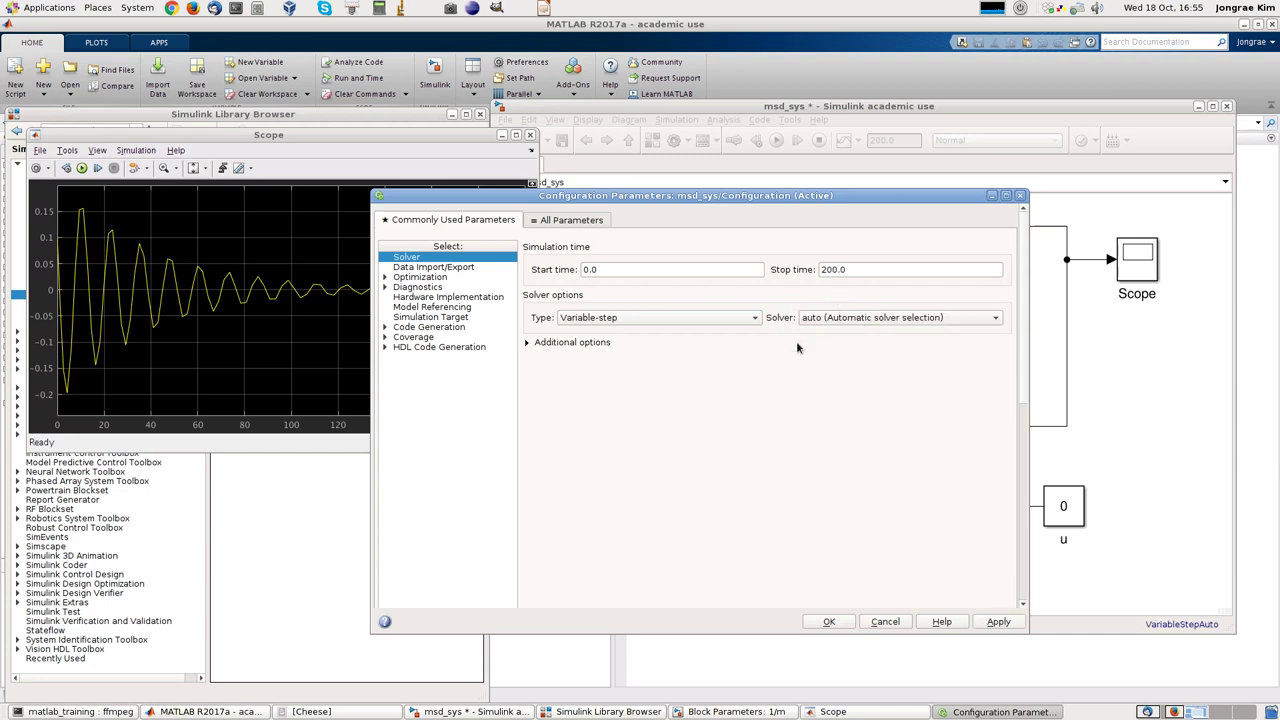
Set the maximum step size to 0.001 under Additional options and apply.
click(528, 342)
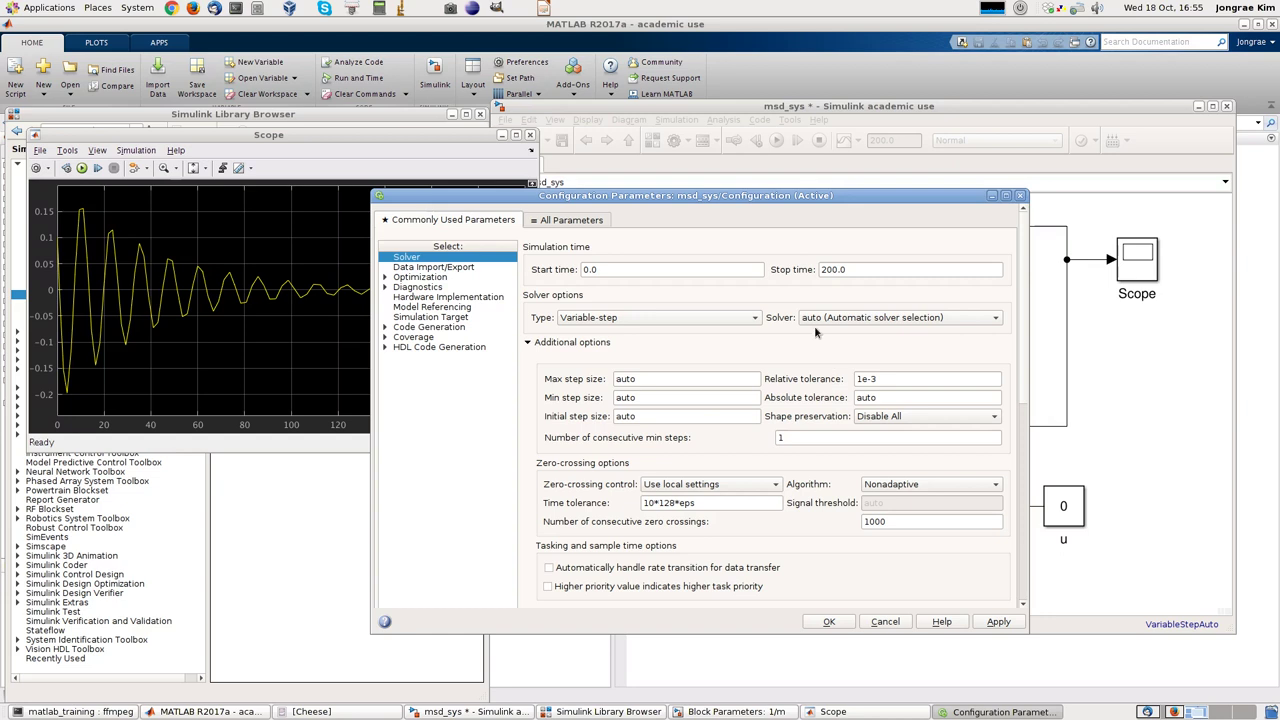
click(531, 344)
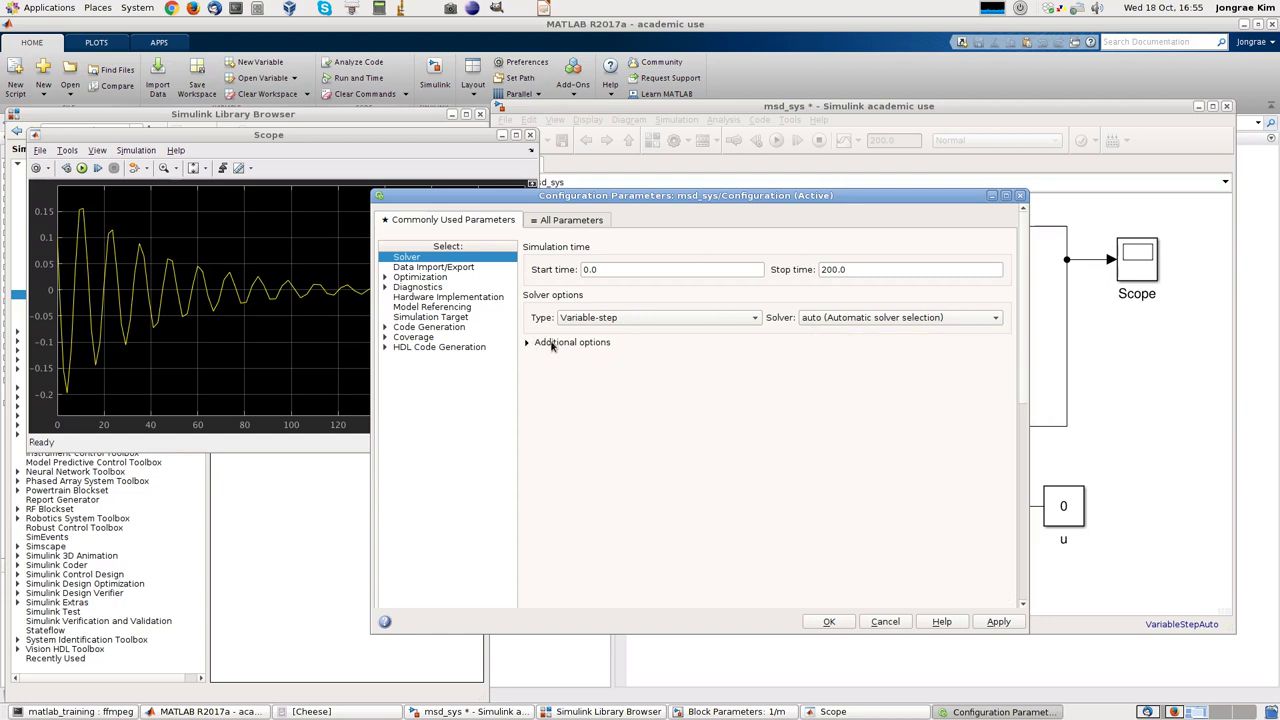
click(527, 344)
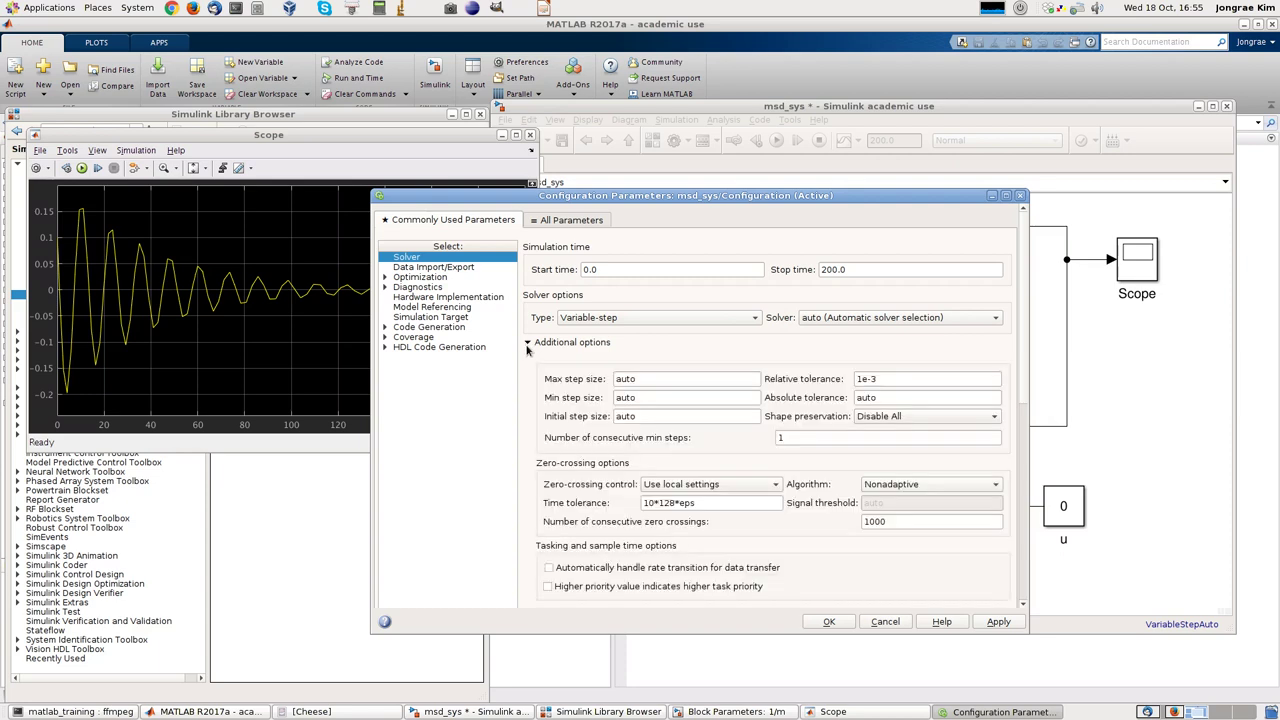
double_click(638, 379)
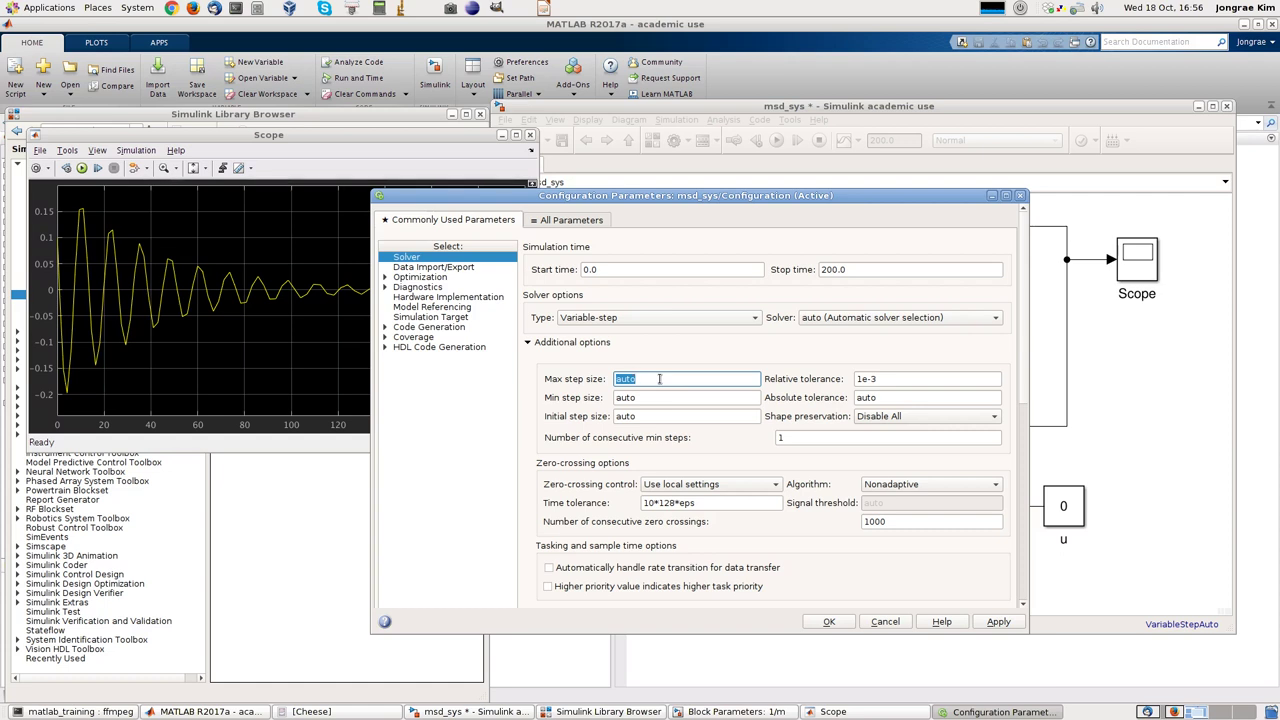
text(0.001)
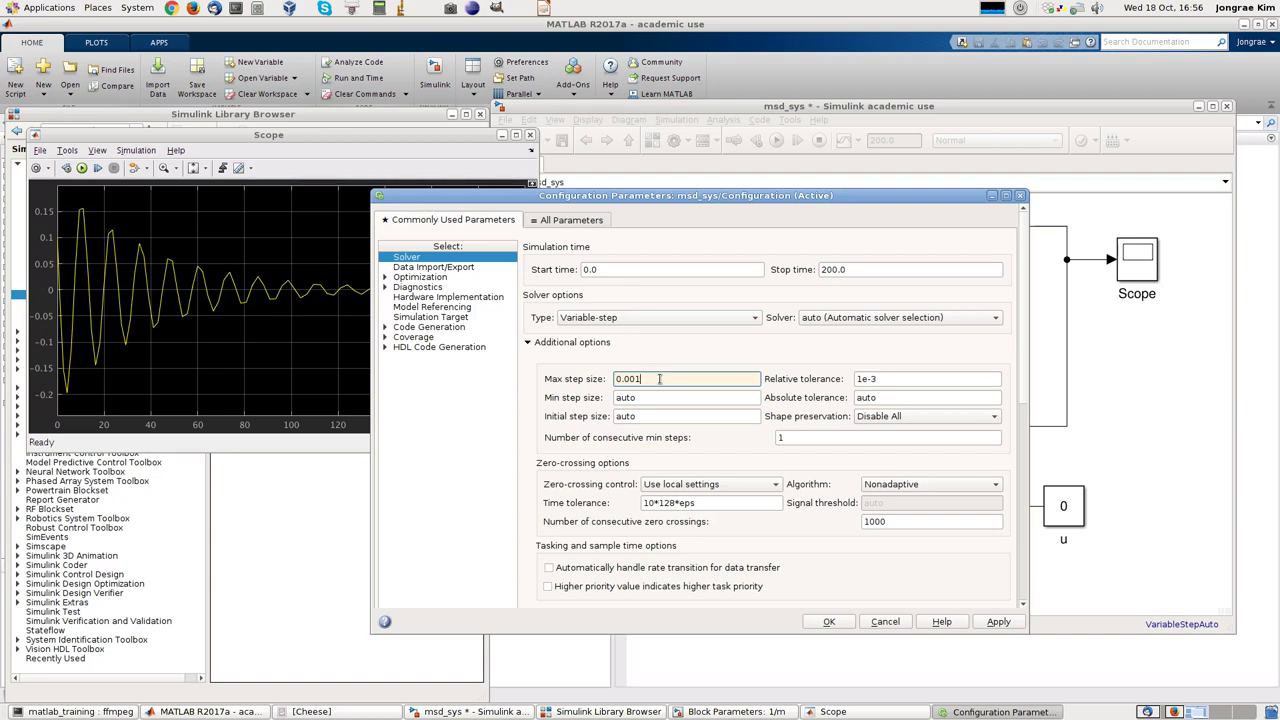
click(997, 622)
Close the configuration settings, rerun the model, and view the Scope plot.
click(829, 622)
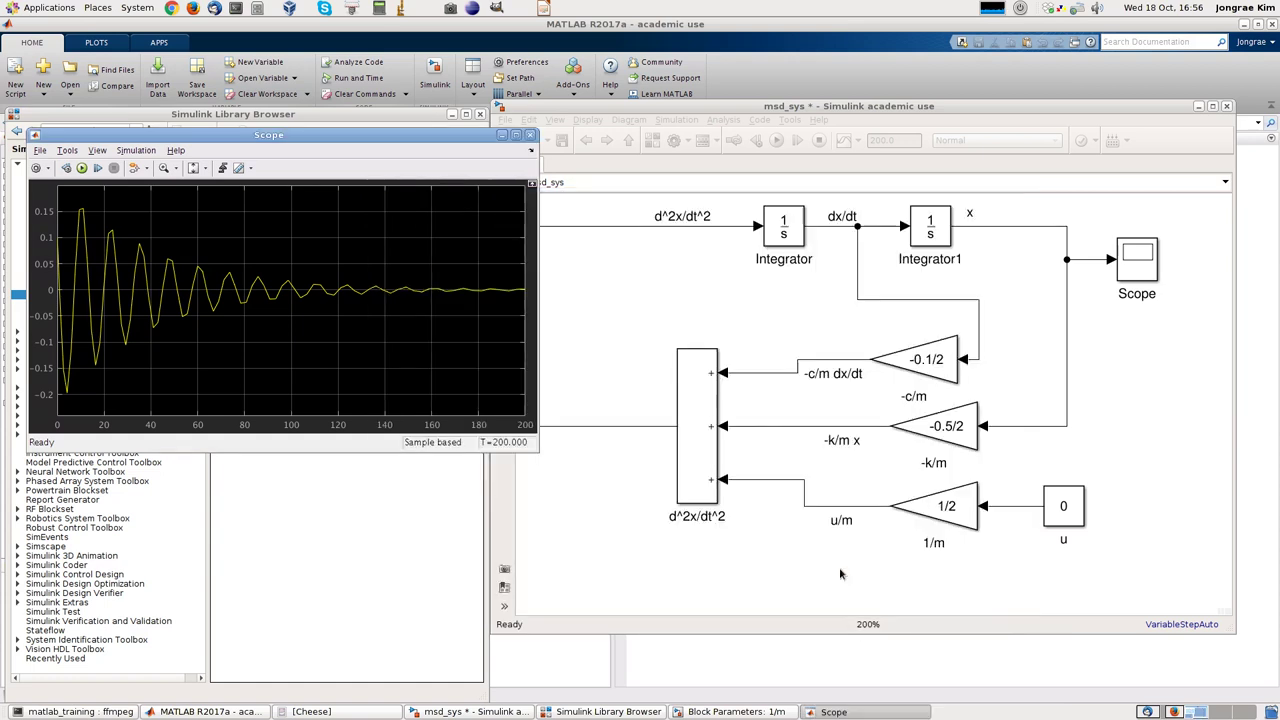
click(748, 294)
click(776, 140)
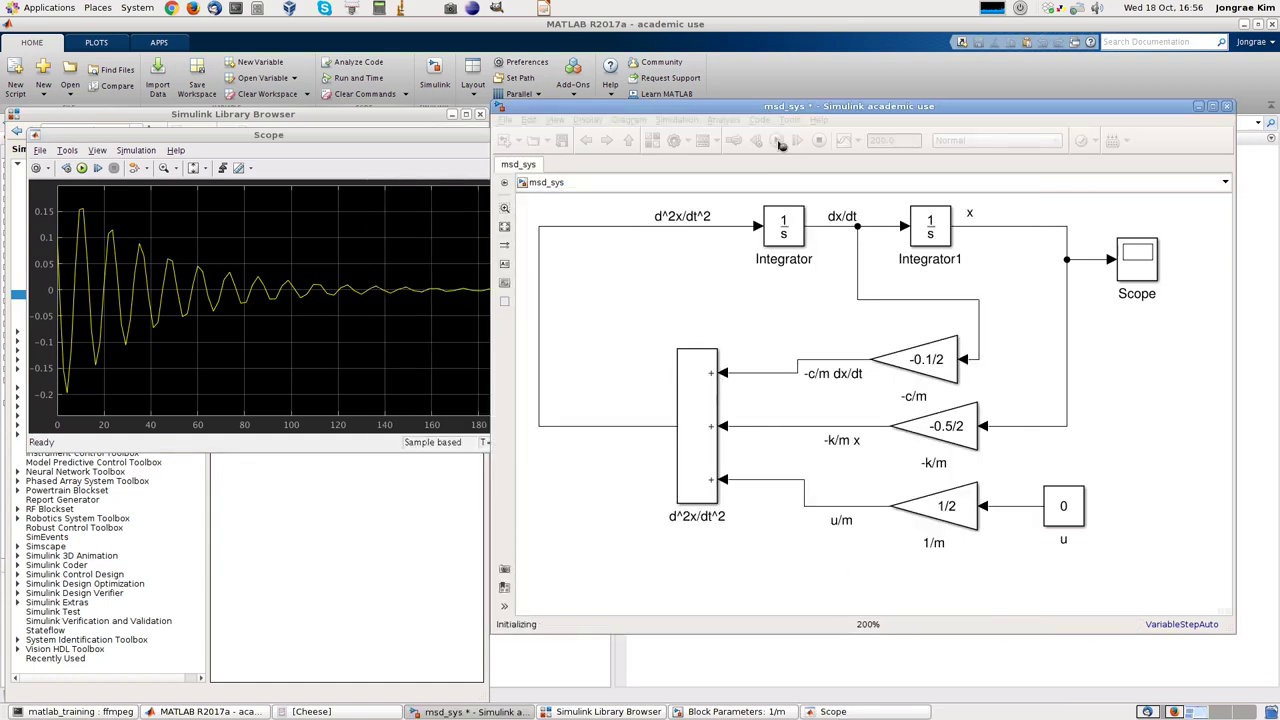
click(284, 447)
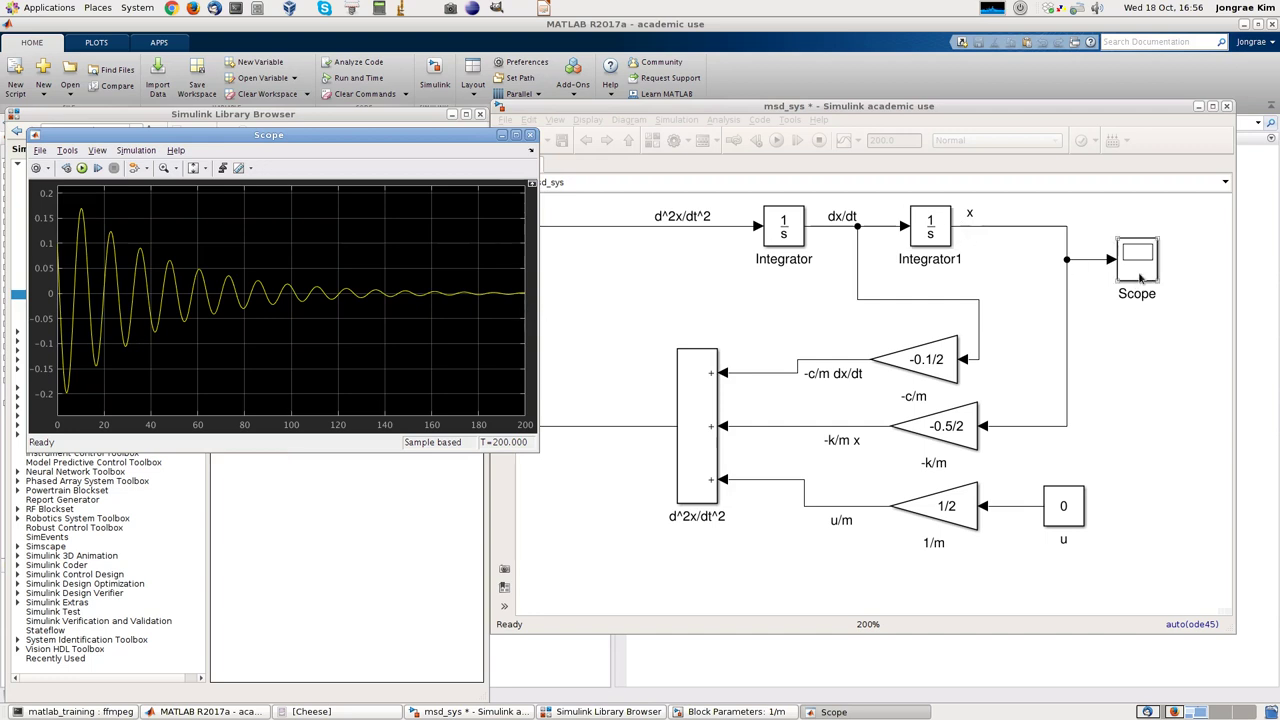
Add a Scope1 copy fed by dx/dt, simulate, inspect its plot, then close it.
drag(1140, 282, 977, 315)
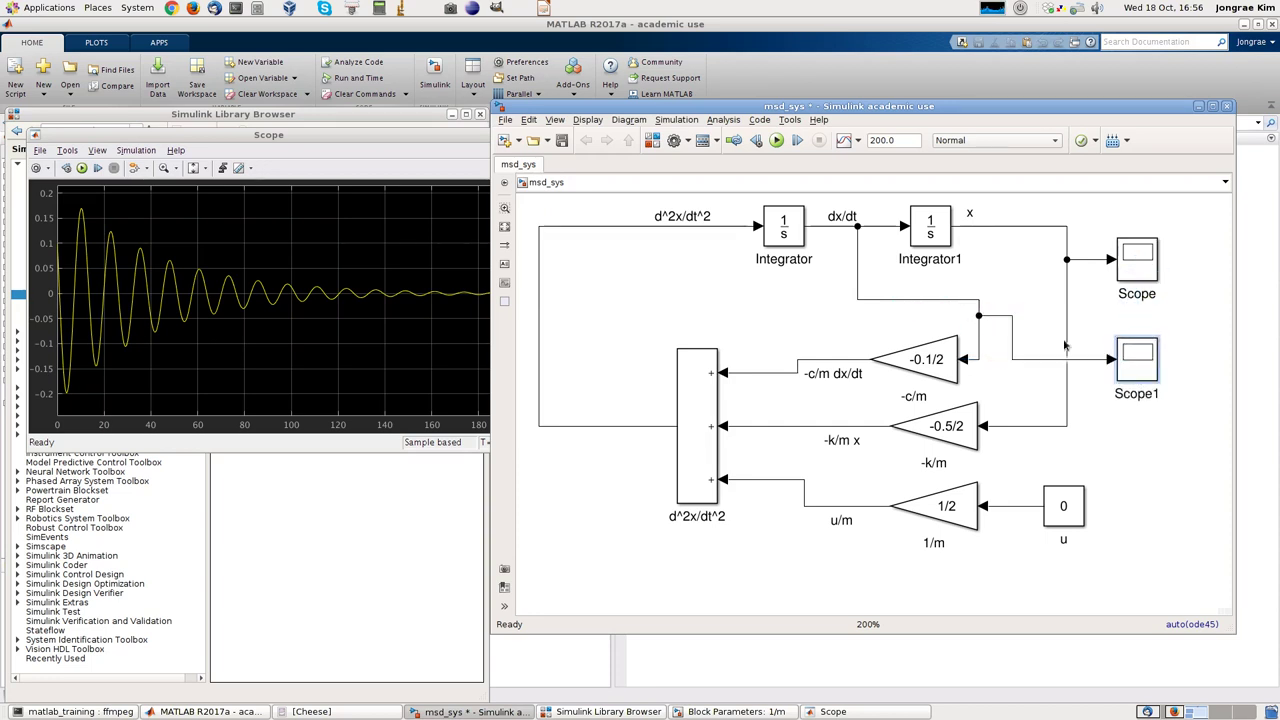
double_click(1120, 362)
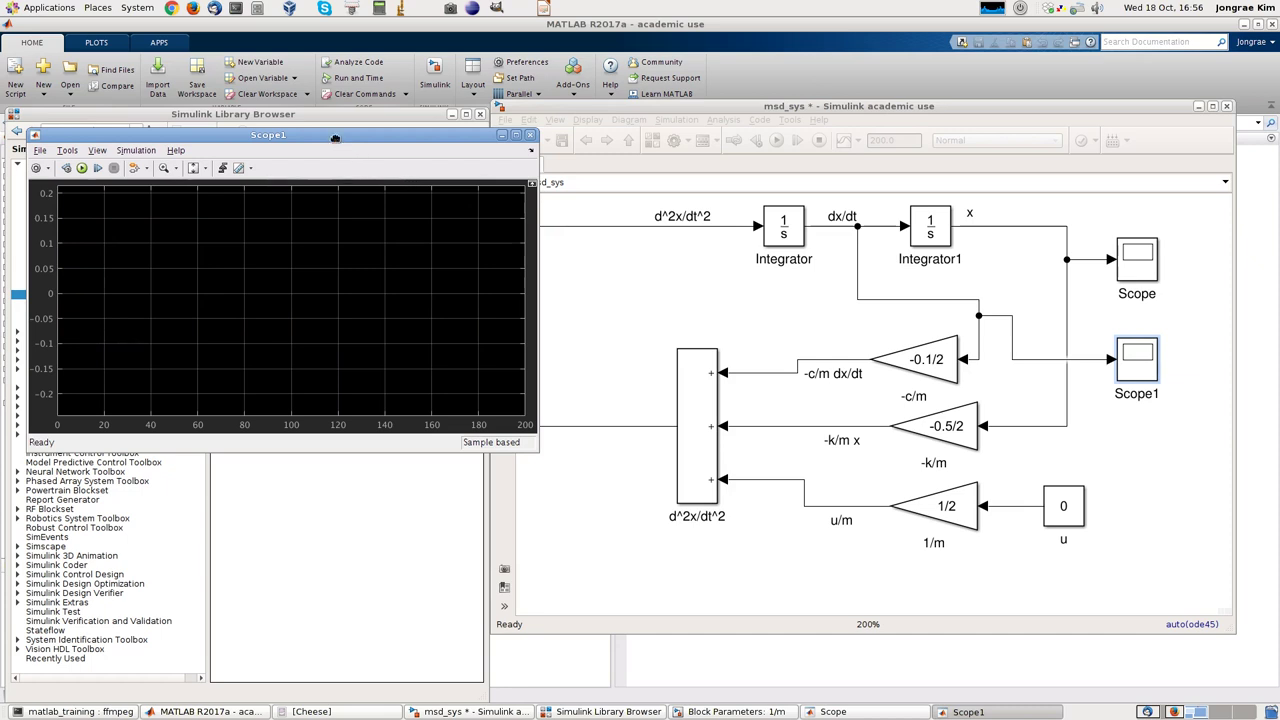
drag(341, 134, 333, 412)
click(778, 169)
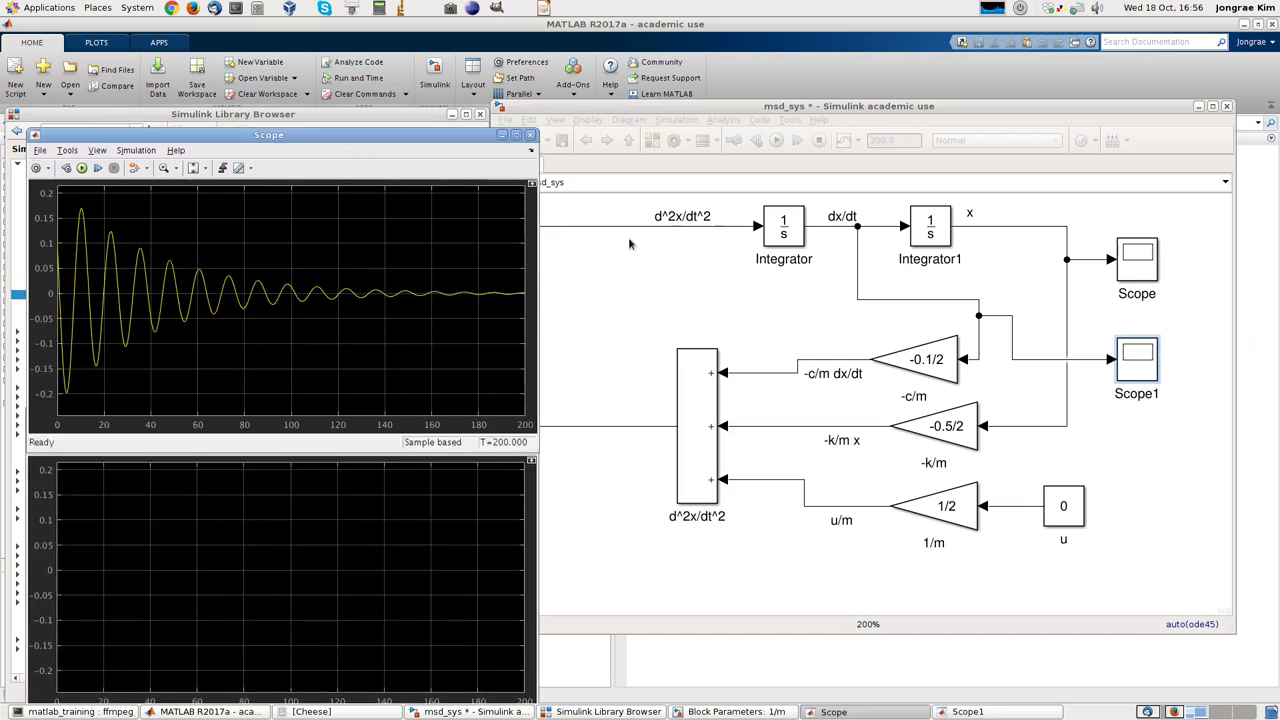
click(776, 140)
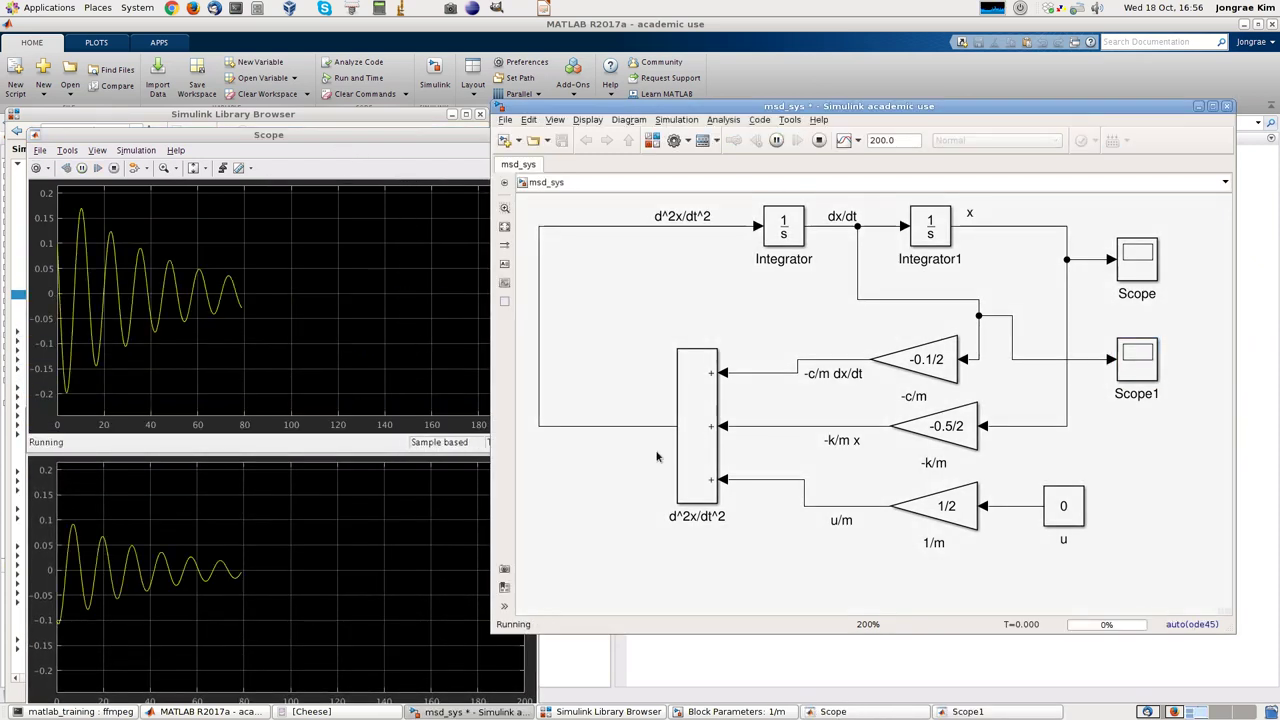
click(30, 604)
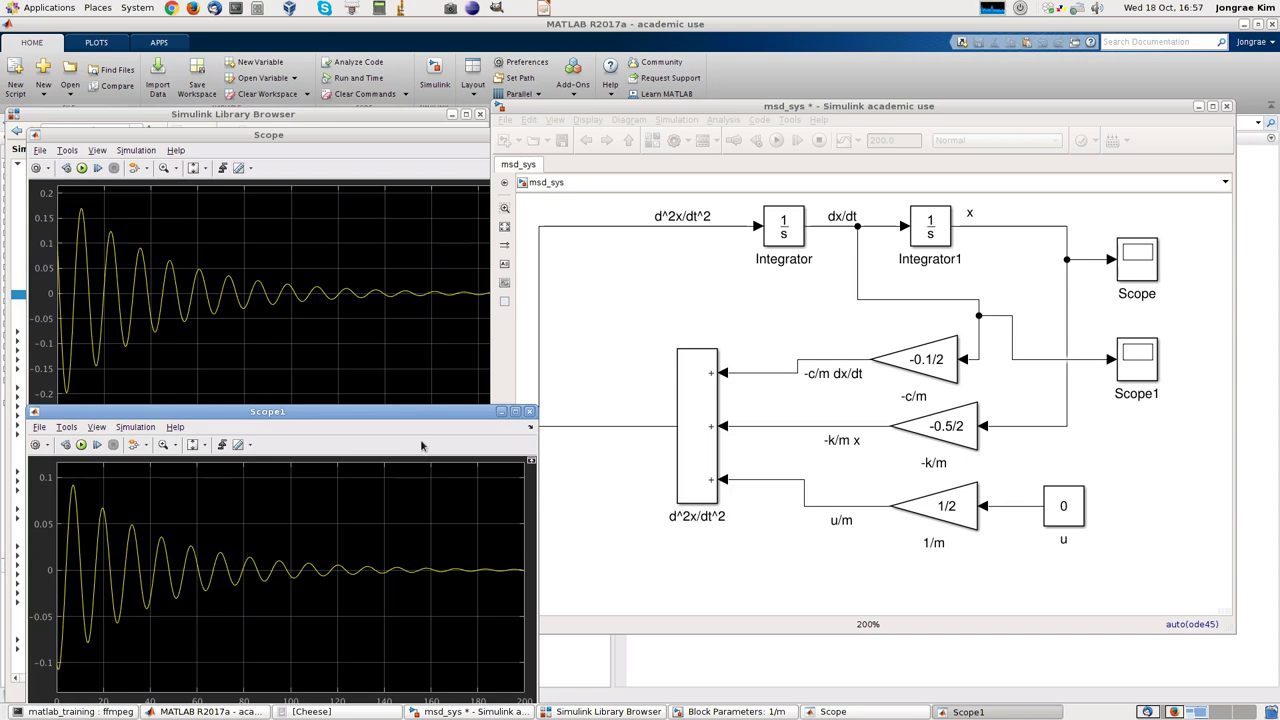
click(529, 412)
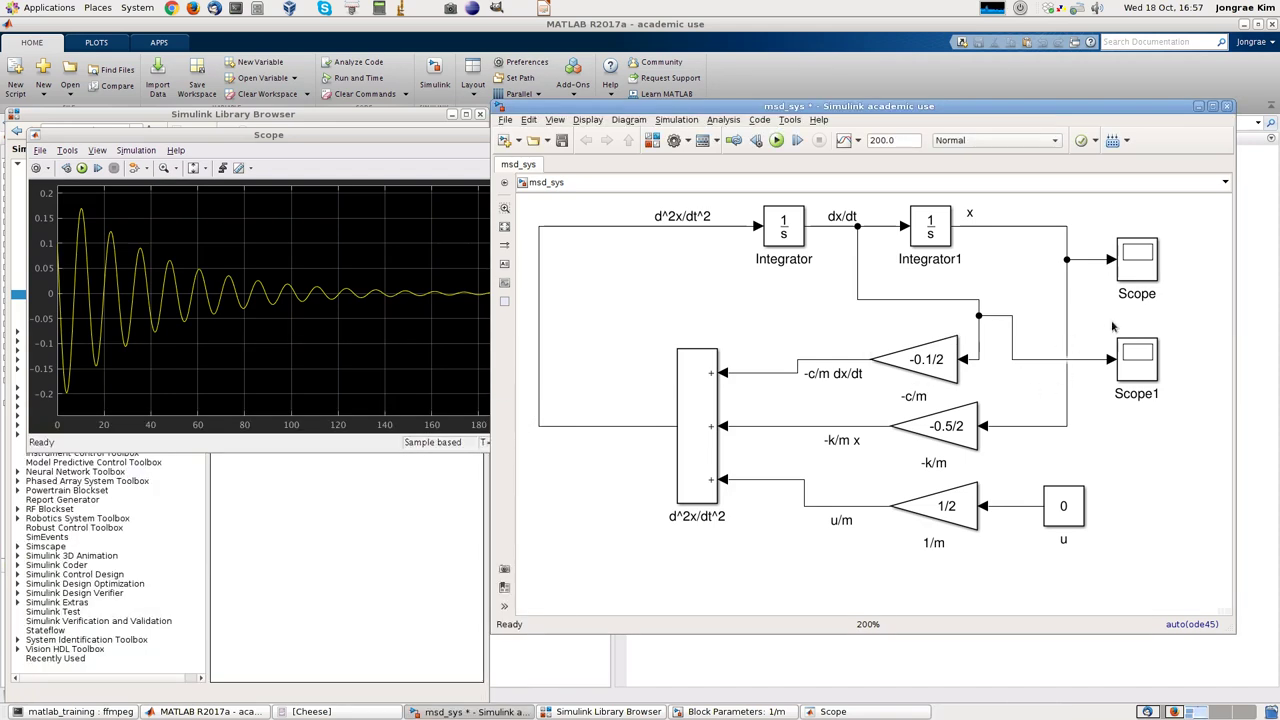
Delete the Scope1 block and set the Scope's Number of input ports to 2.
click(1130, 376)
key(Delete)
click(412, 165)
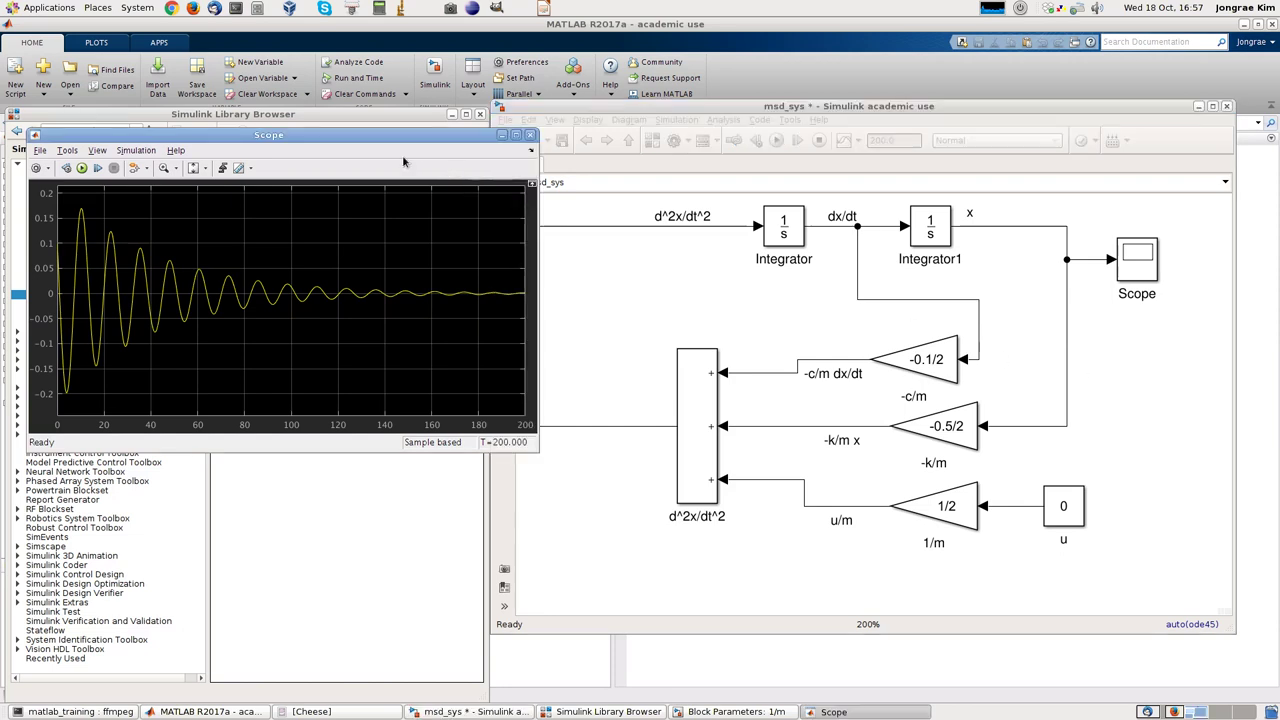
click(37, 168)
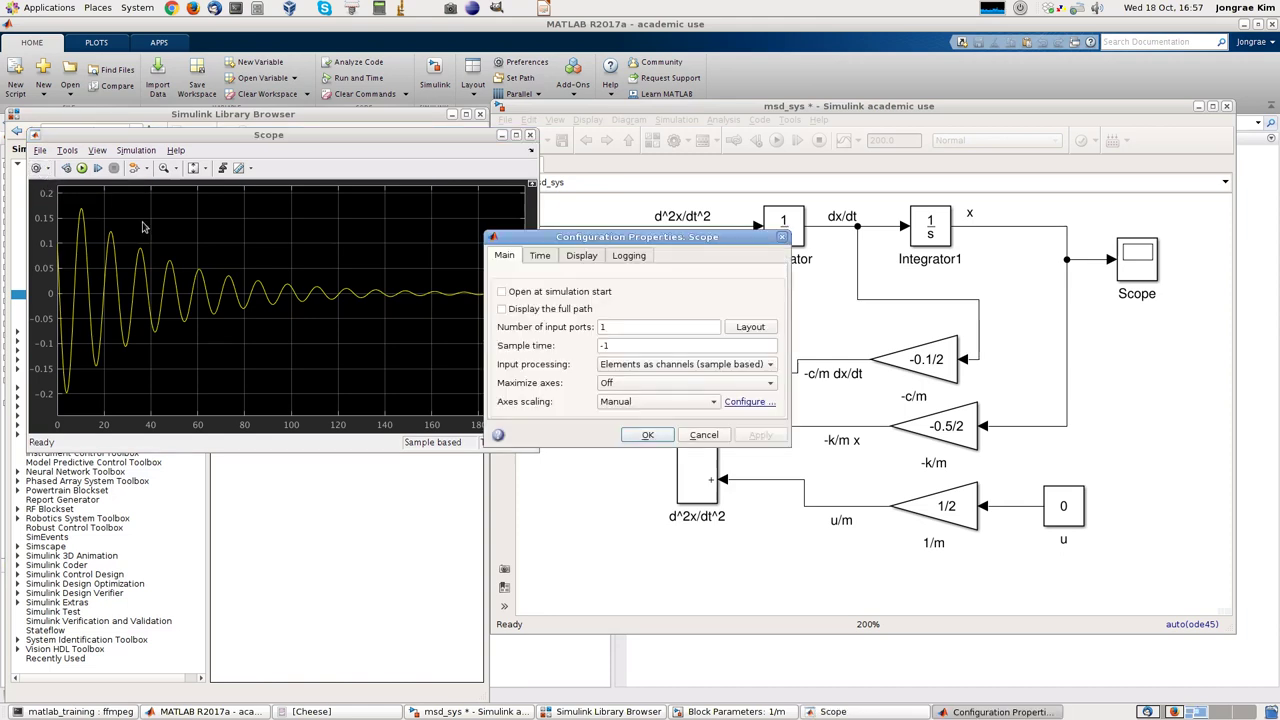
click(615, 328)
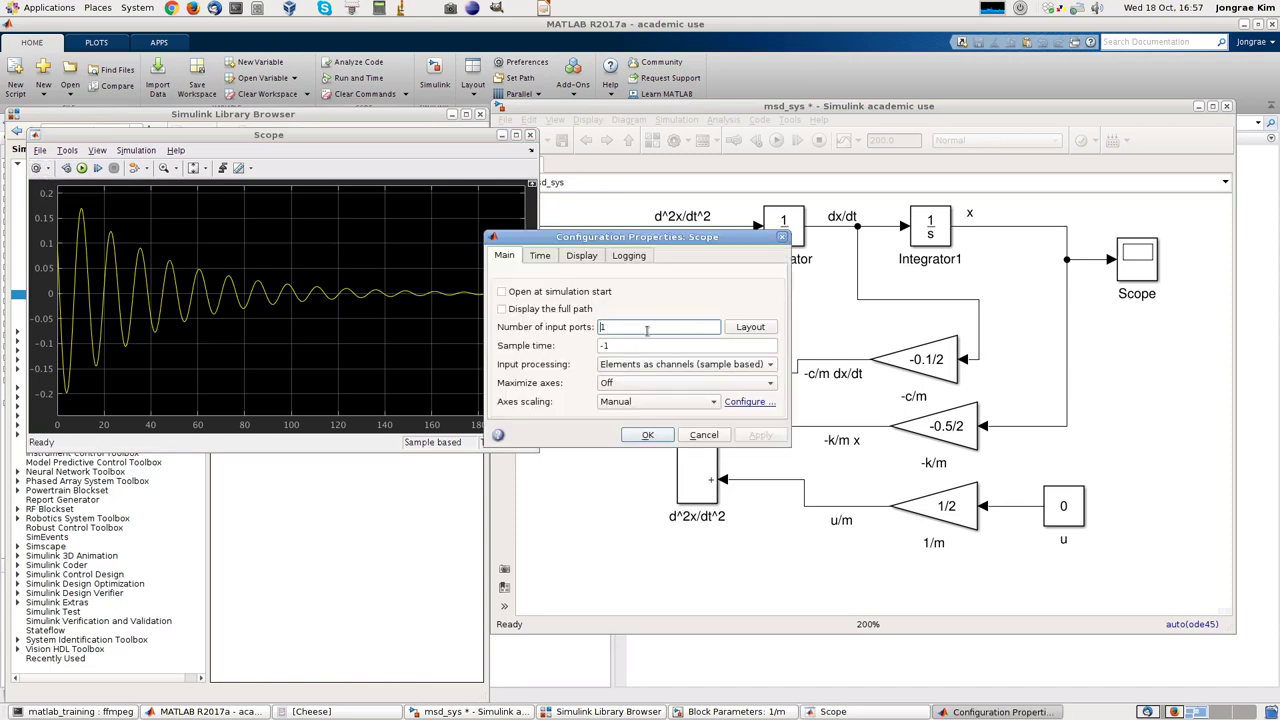
text(2)
key(Return)
Wire x and dx/dt into the Scope and rerun to plot both decaying traces.
drag(1113, 278, 857, 280)
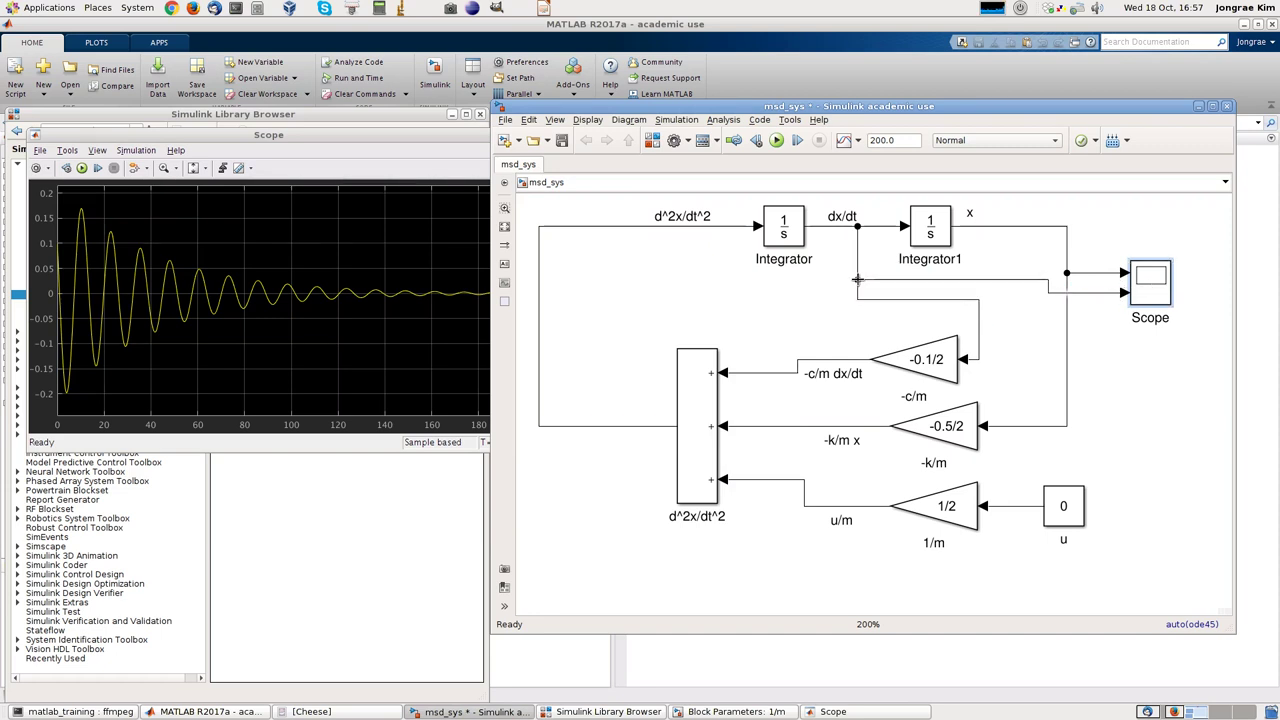
click(776, 140)
click(341, 198)
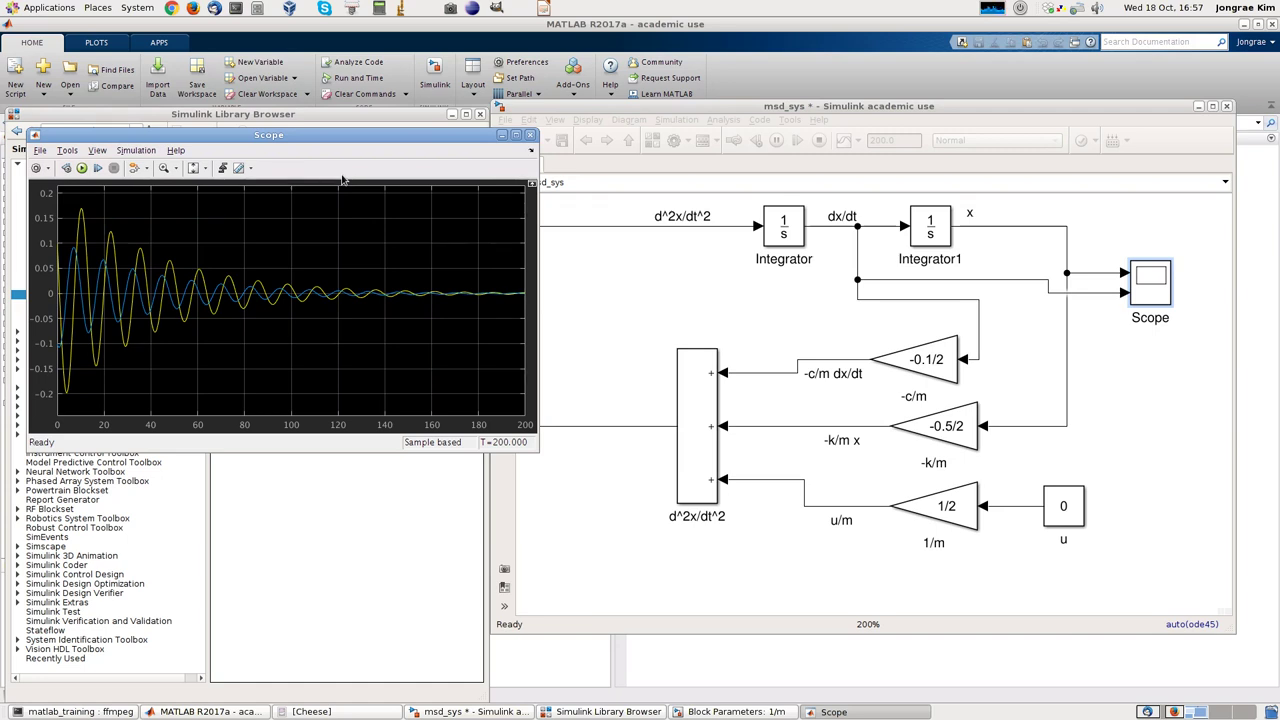
Remove the two Scope input lines and set the Scope back to 1 input port.
click(1056, 304)
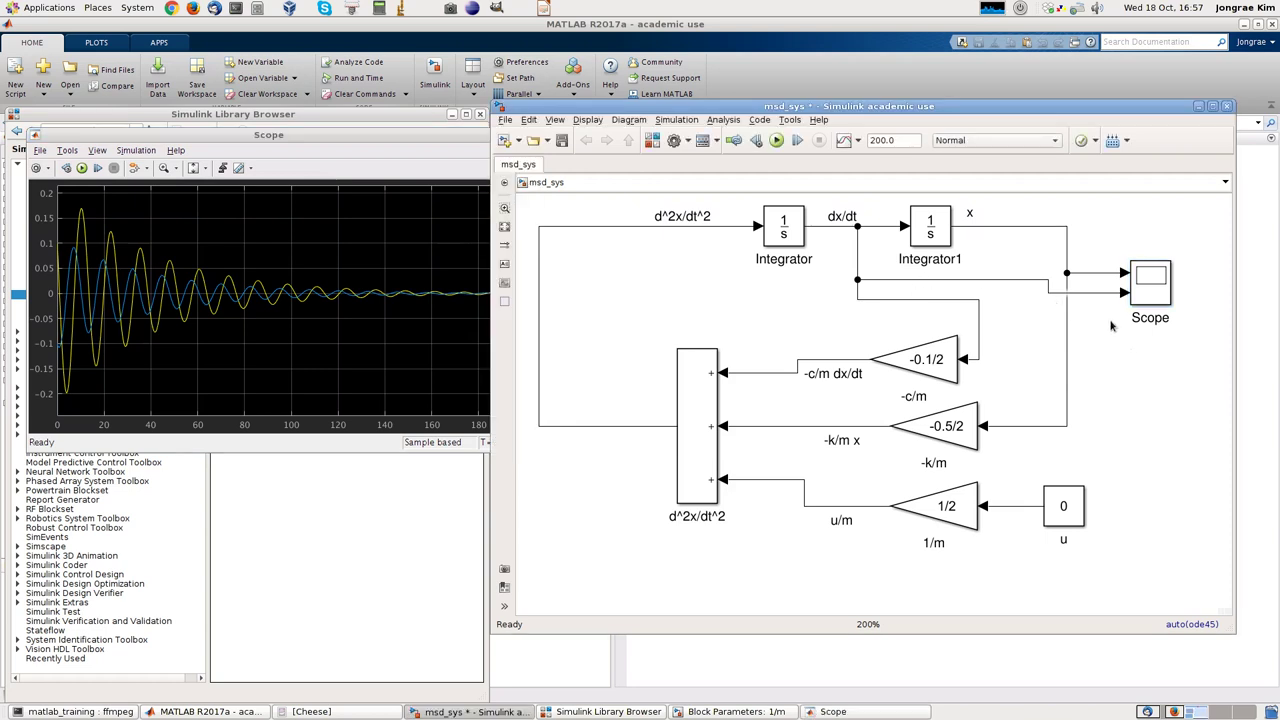
drag(1096, 264, 1097, 266)
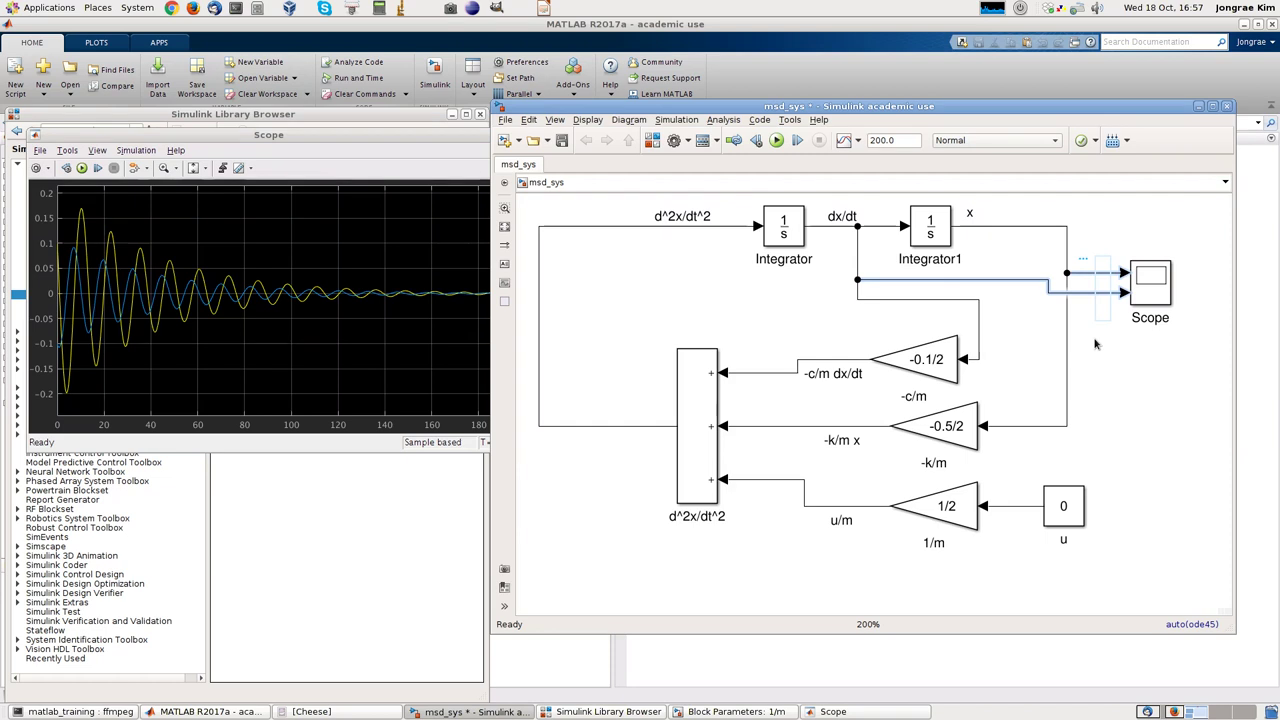
key(Delete)
click(1155, 288)
double_click(1155, 288)
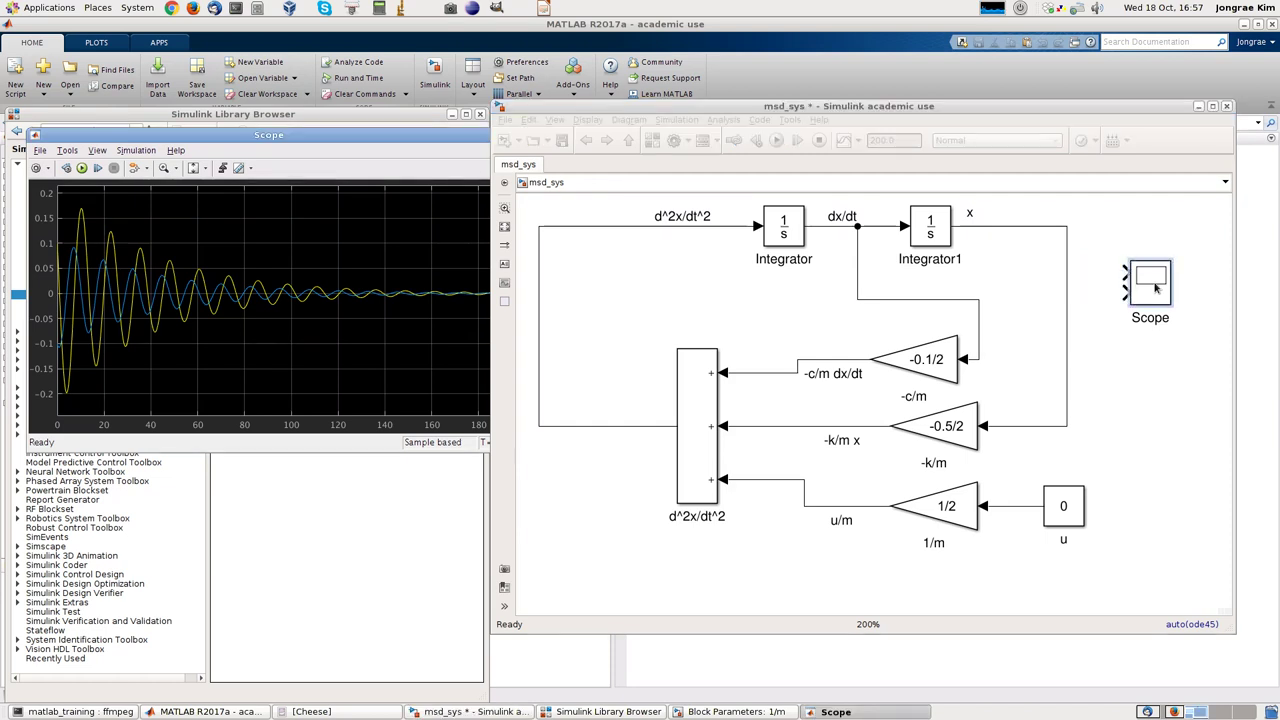
click(36, 168)
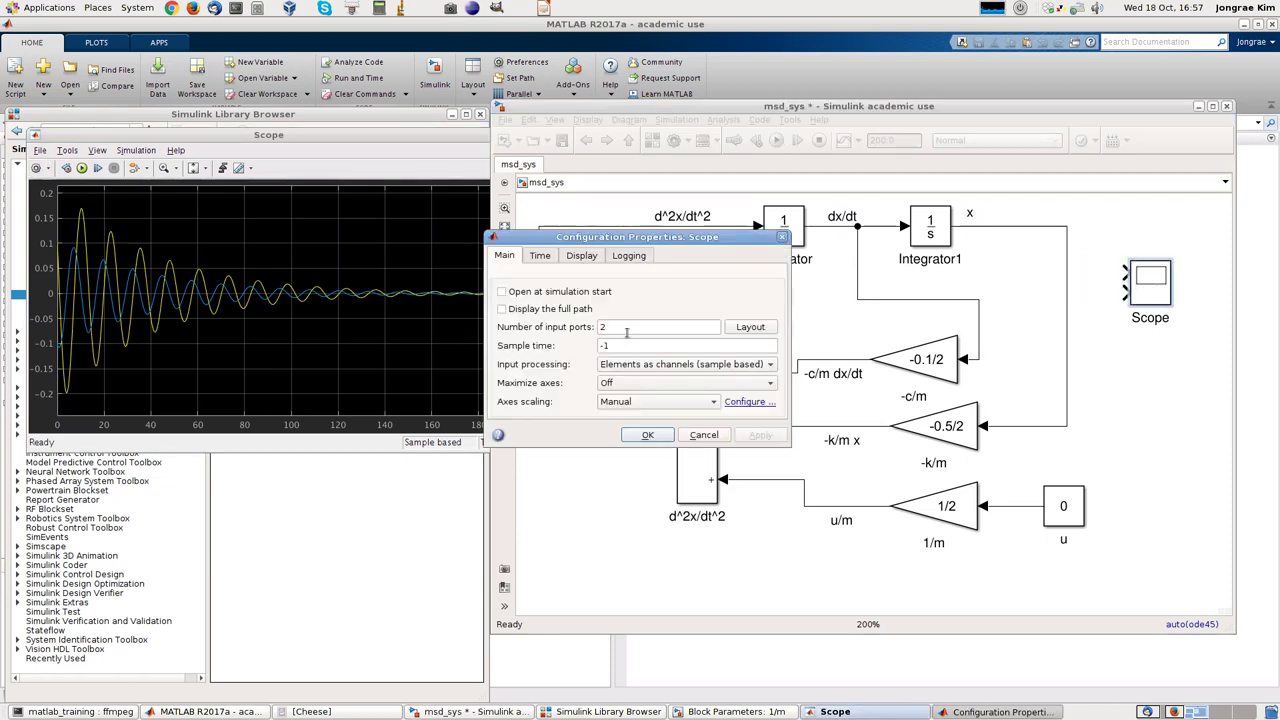
click(627, 324)
key(BackSpace)
text(1)
click(748, 434)
click(648, 434)
Insert a Signal Routing Mux, feeding x and dx/dt into it and its output to Scope.
drag(352, 140, 491, 319)
click(298, 113)
drag(298, 113, 289, 62)
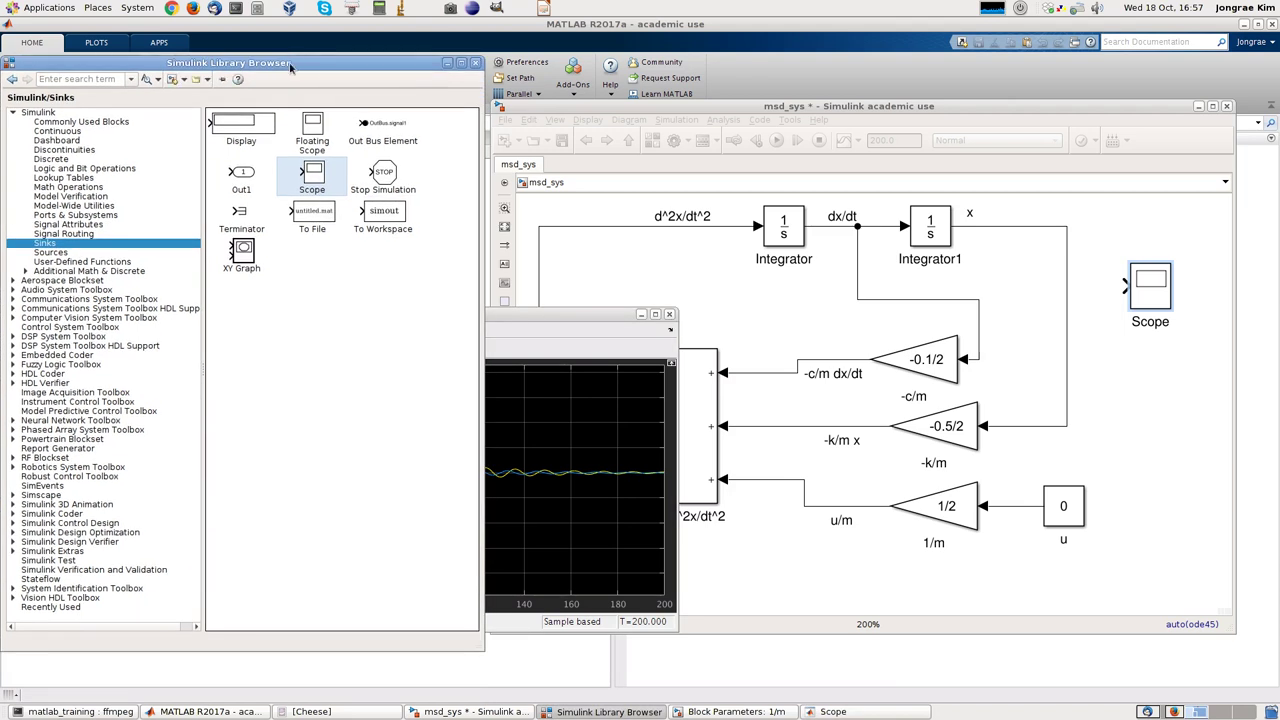
click(83, 234)
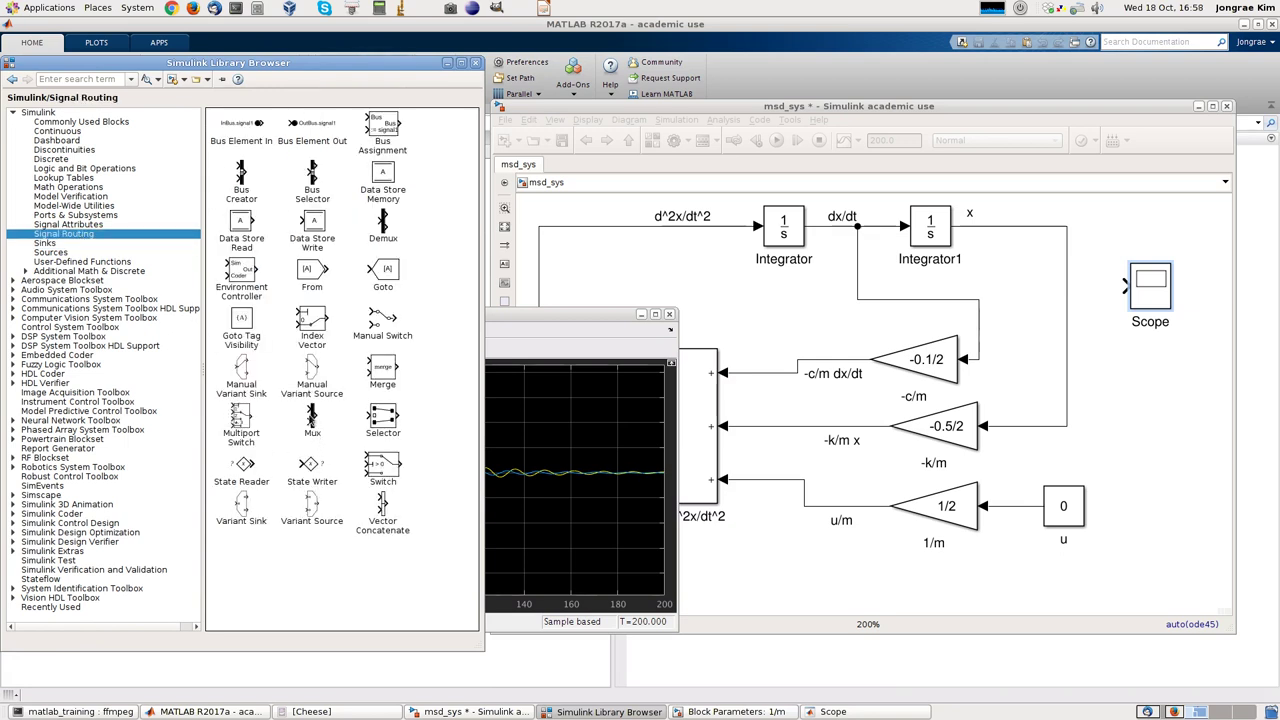
drag(312, 420, 1031, 287)
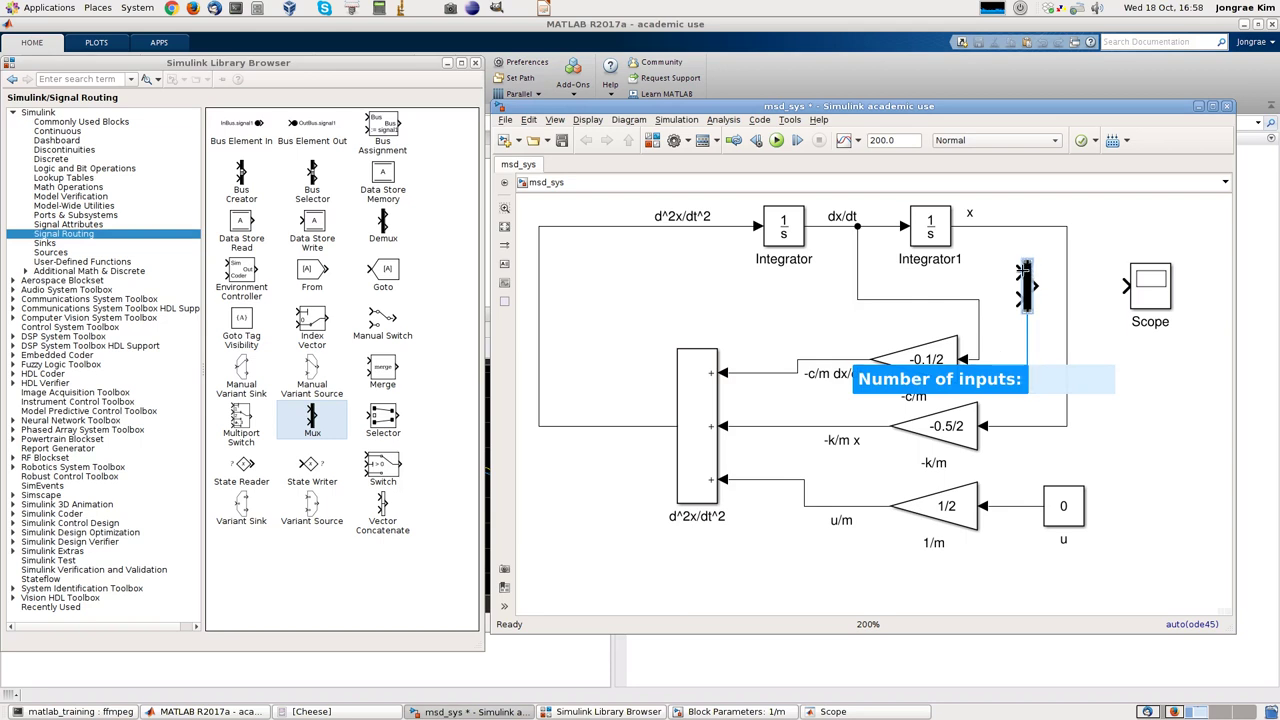
drag(1020, 272, 985, 229)
drag(1022, 300, 979, 299)
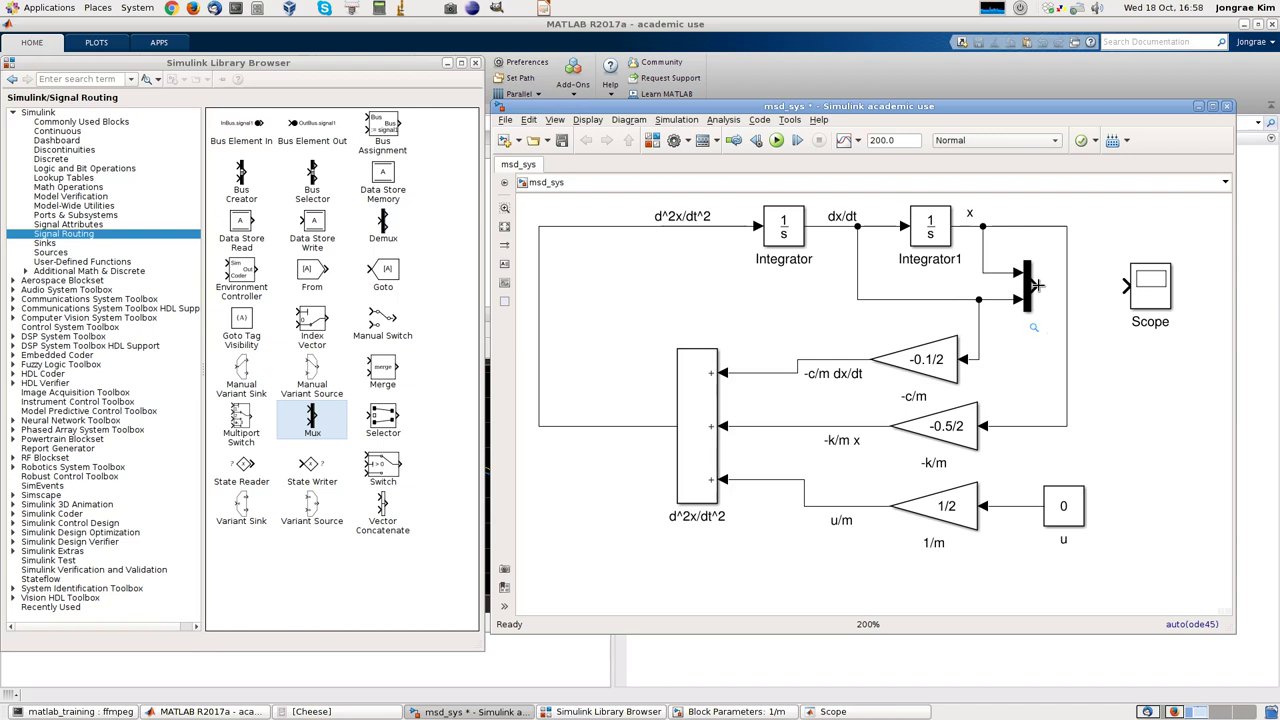
drag(1036, 286, 1128, 286)
Rerun the simulation with the Mux wiring and view both traces in the Scope.
double_click(1143, 308)
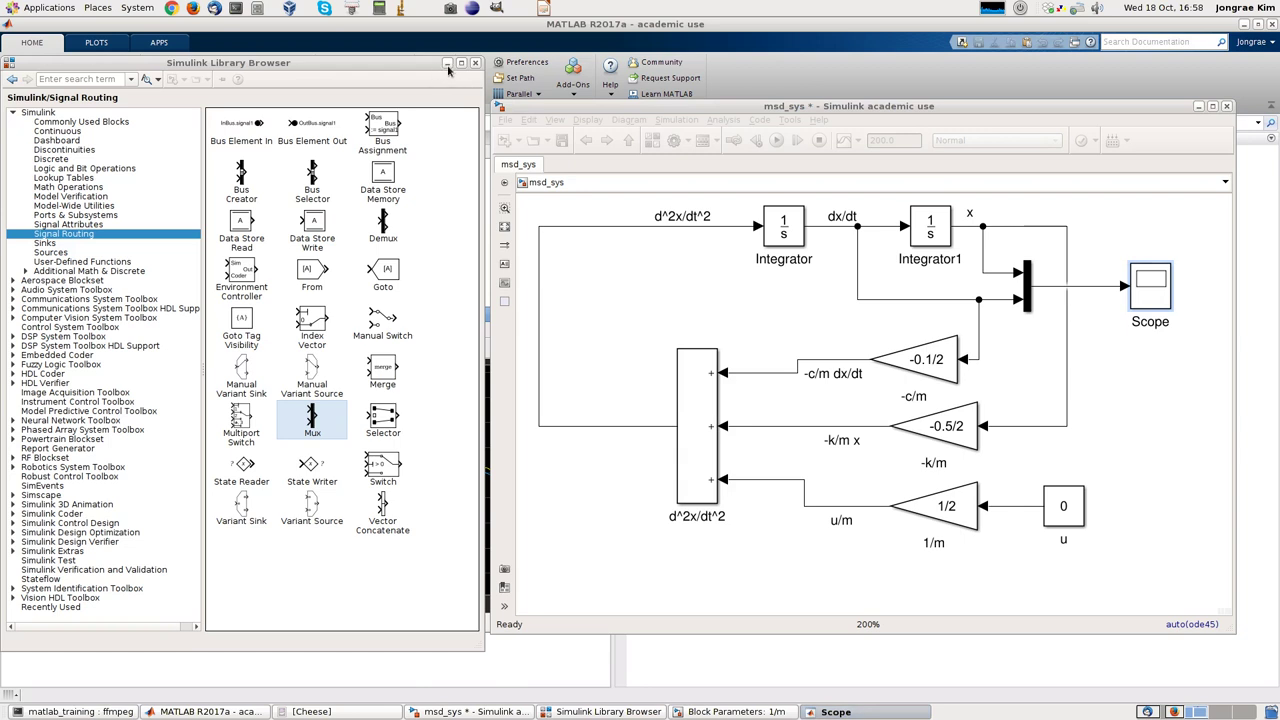
drag(438, 68, 433, 80)
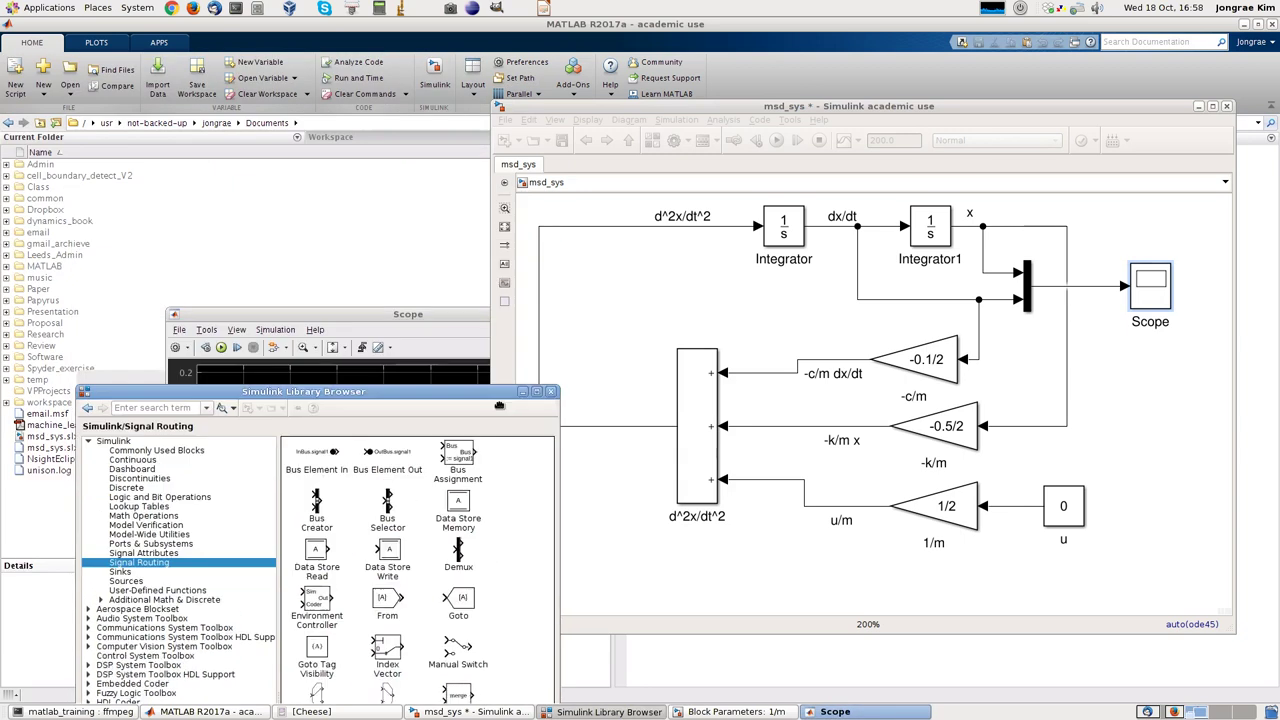
drag(496, 440, 475, 496)
drag(388, 312, 223, 157)
click(600, 230)
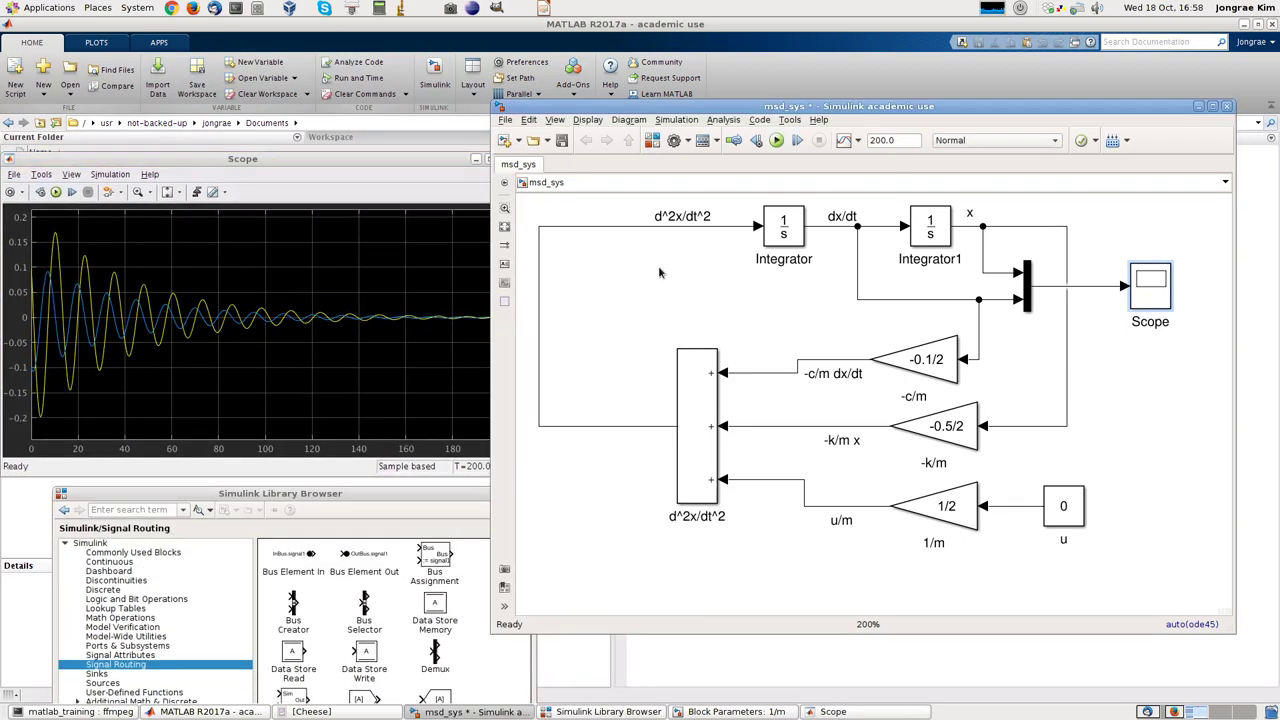
click(777, 141)
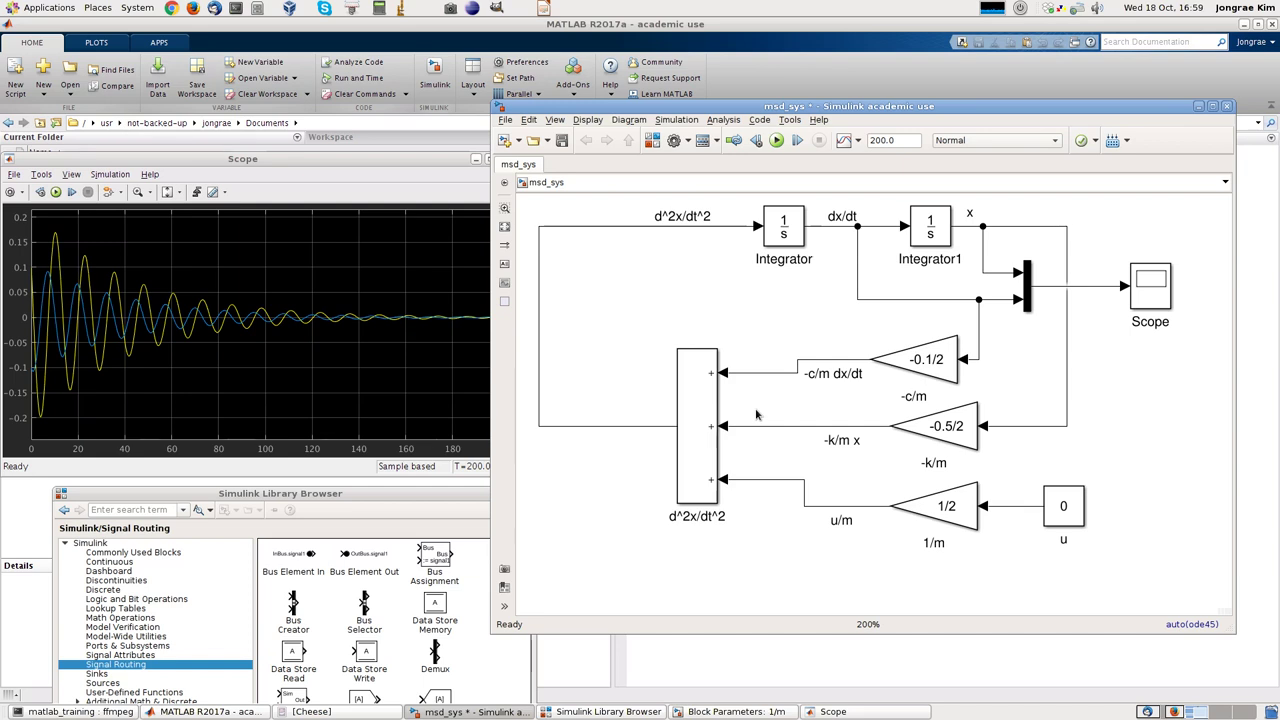
Close the Scope plot and Library Browser, shift the model window left, and save msd_sys.
click(341, 168)
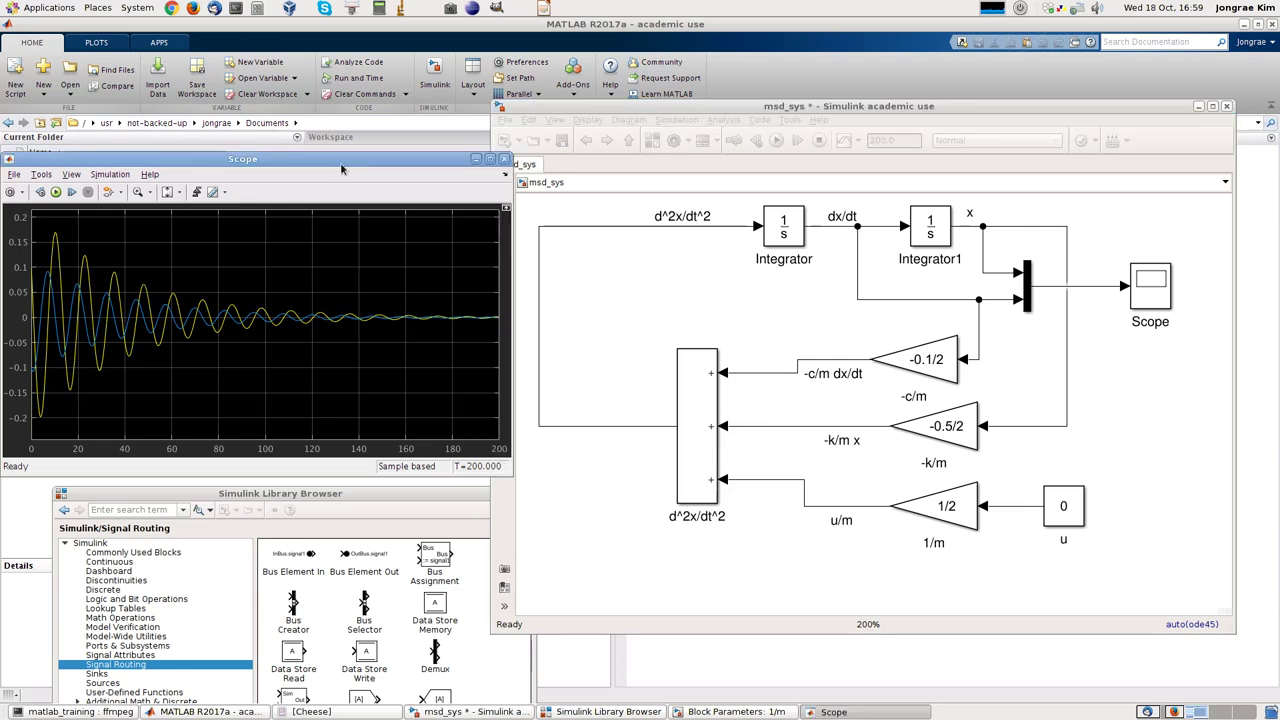
click(504, 159)
drag(420, 497, 368, 294)
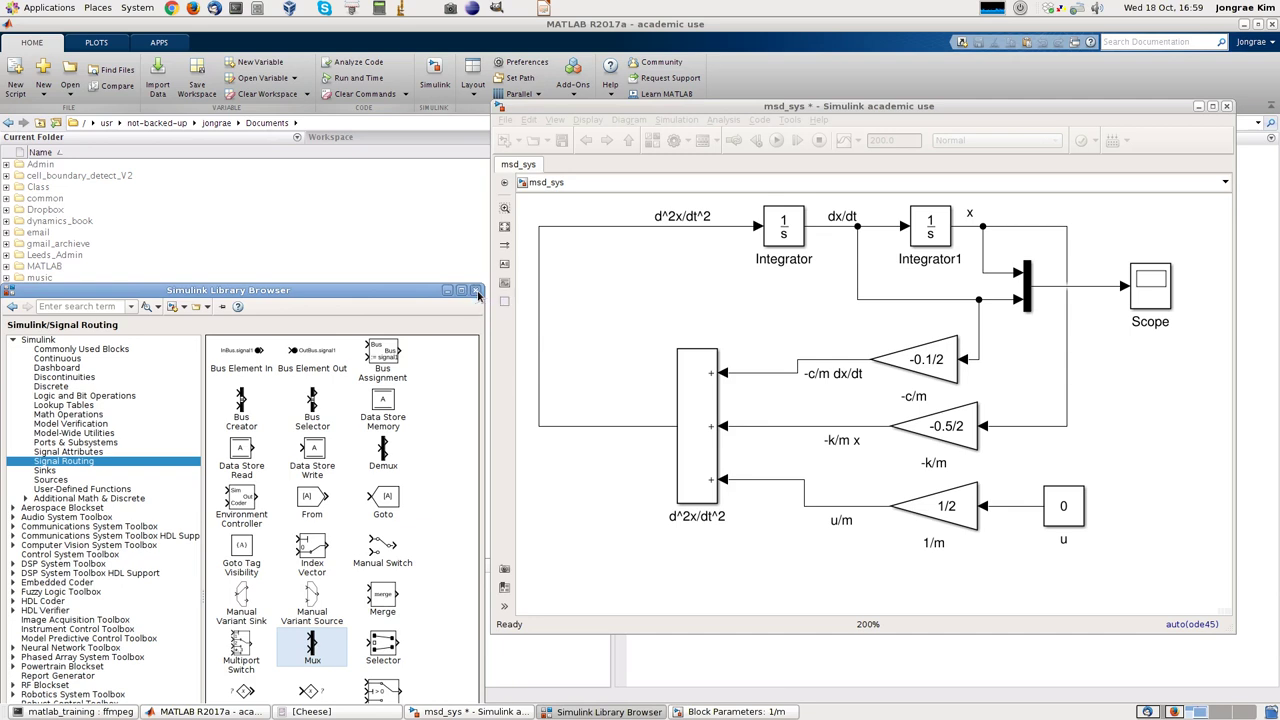
click(477, 291)
drag(676, 110, 424, 95)
click(312, 125)
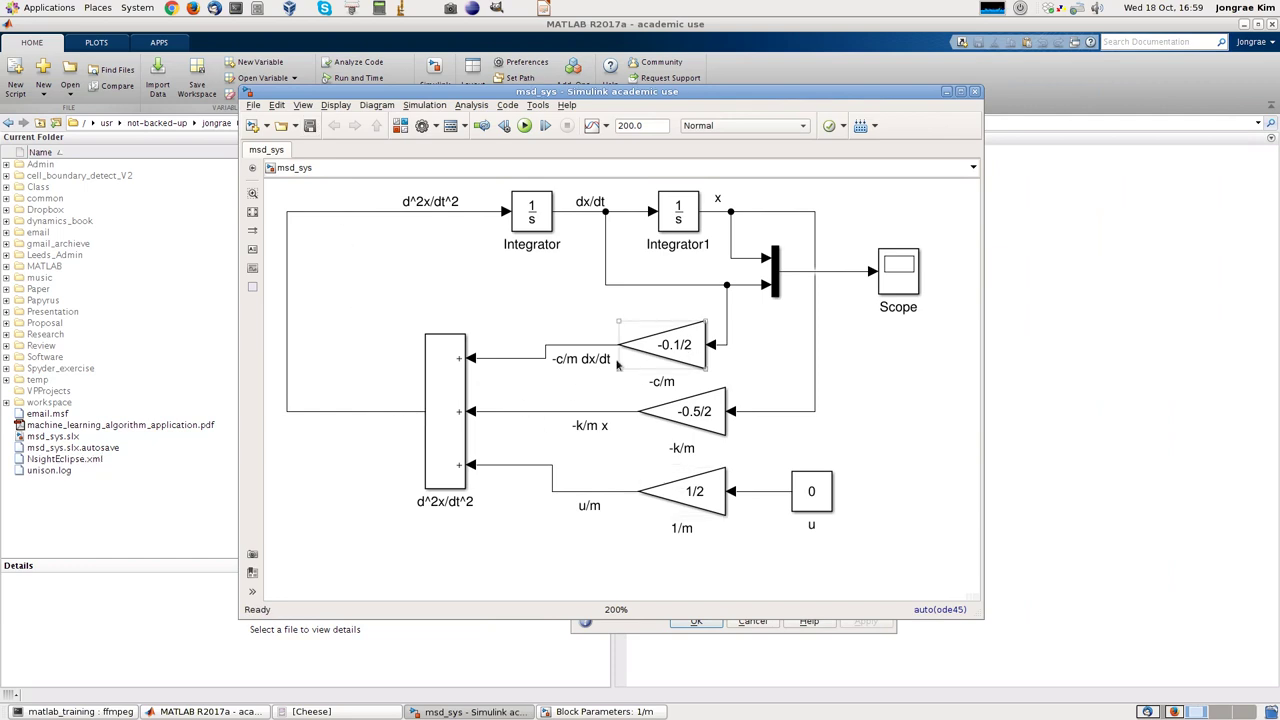
click(697, 343)
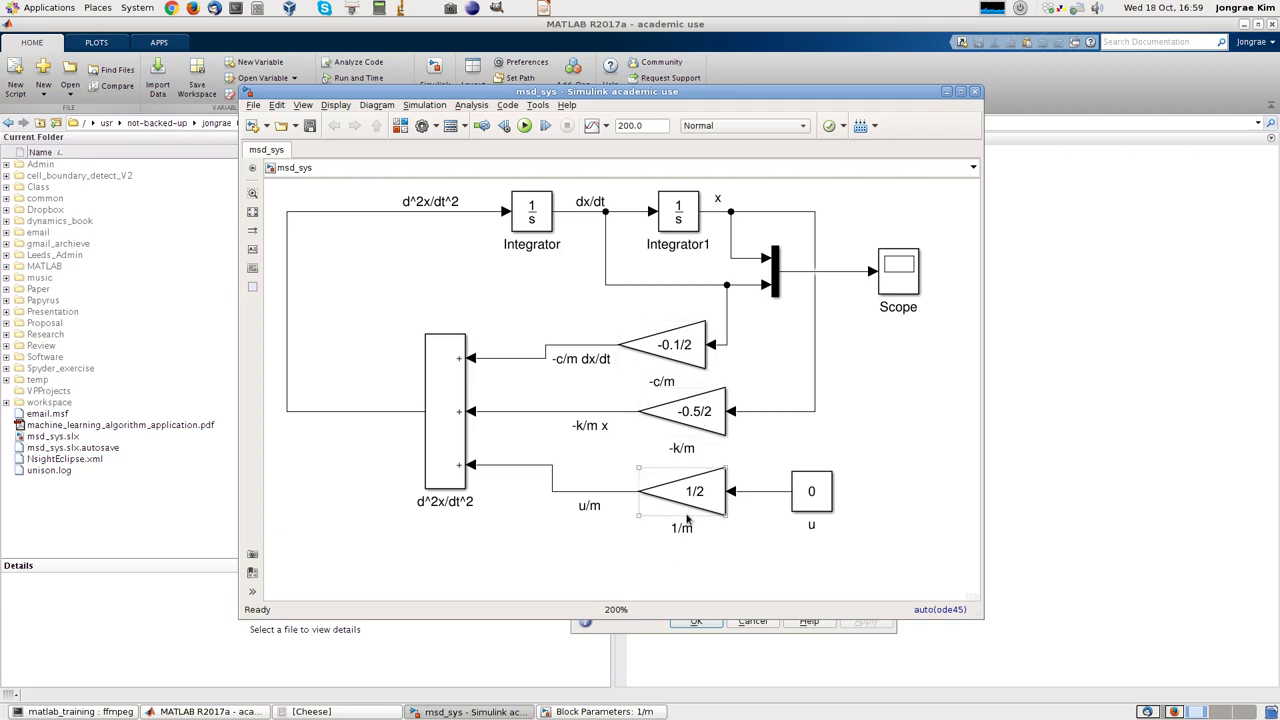
click(673, 577)
Change the feedback gains from -0.1/2 and -0.5/2 to -0.1/m and -0.5/m.
double_click(689, 347)
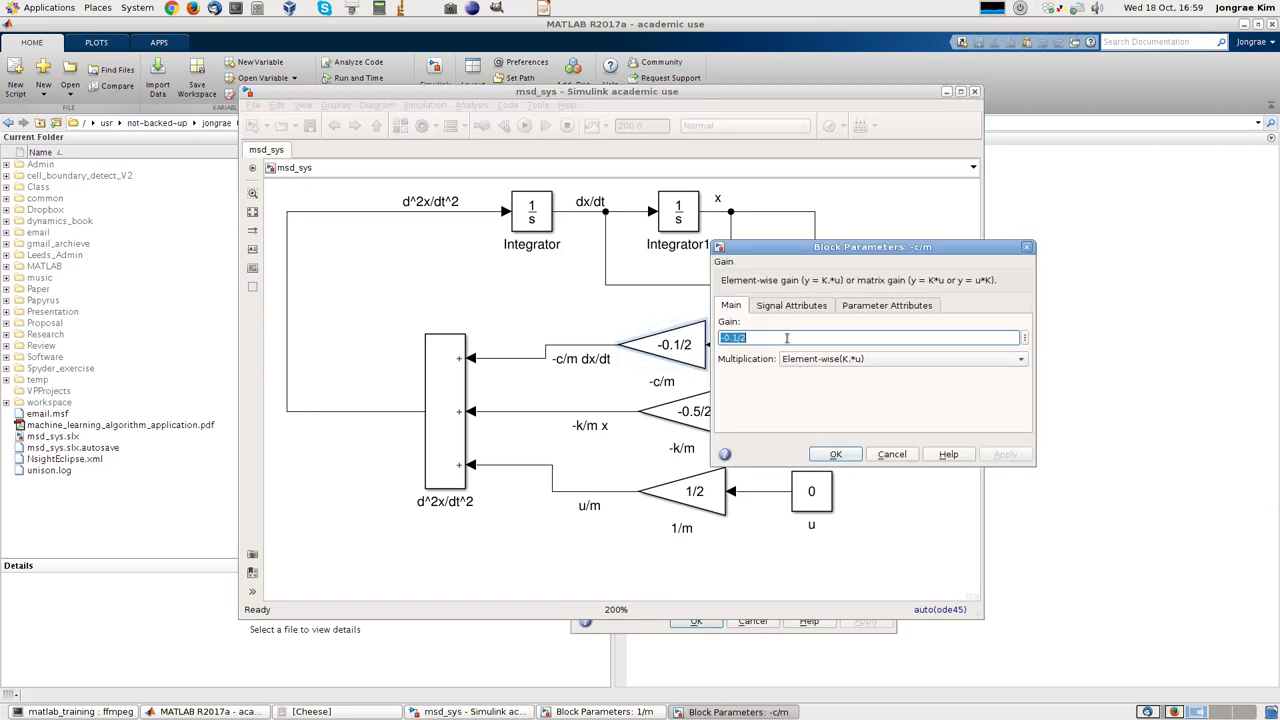
click(787, 338)
key(BackSpace)
text(m)
key(Return)
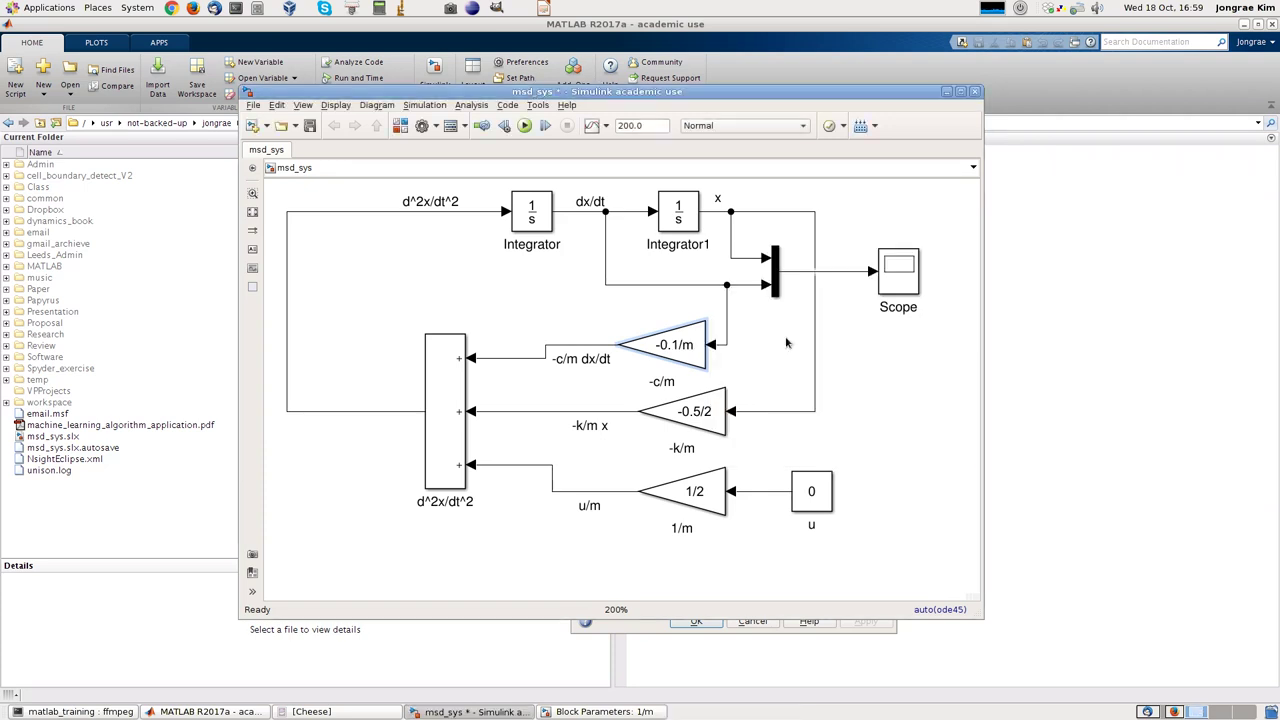
double_click(699, 423)
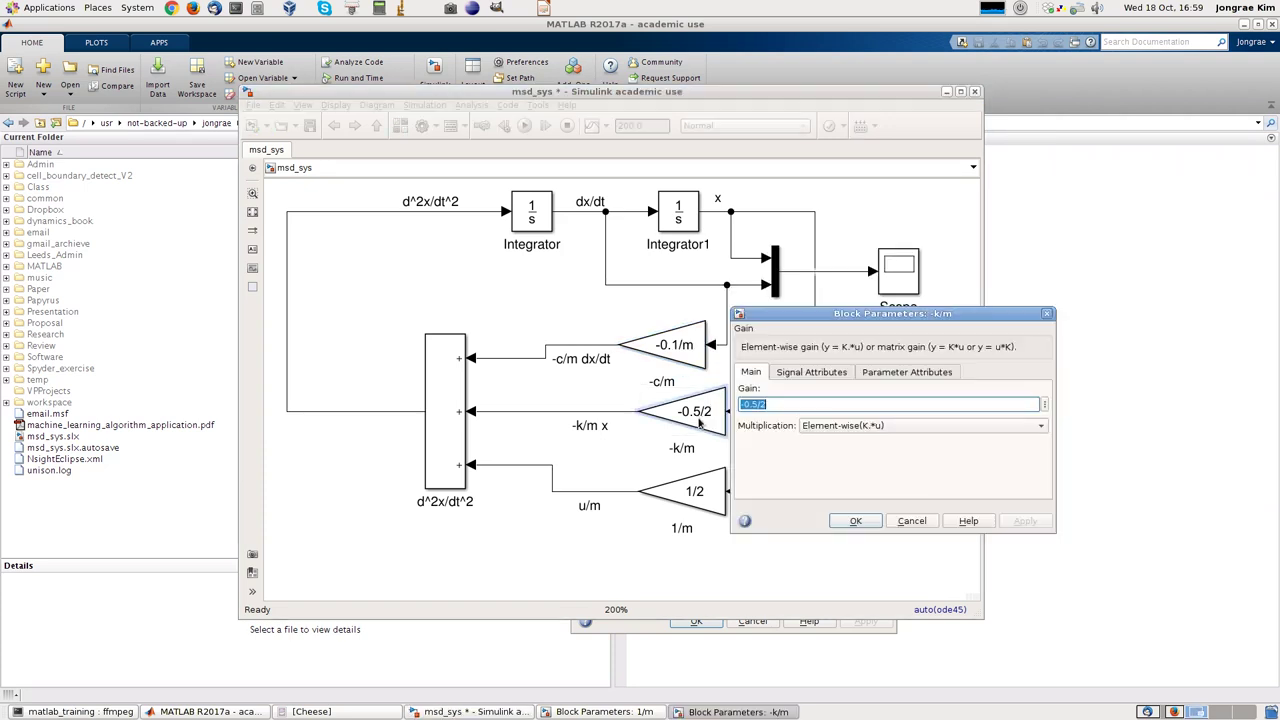
click(800, 400)
key(BackSpace)
text(m)
key(Return)
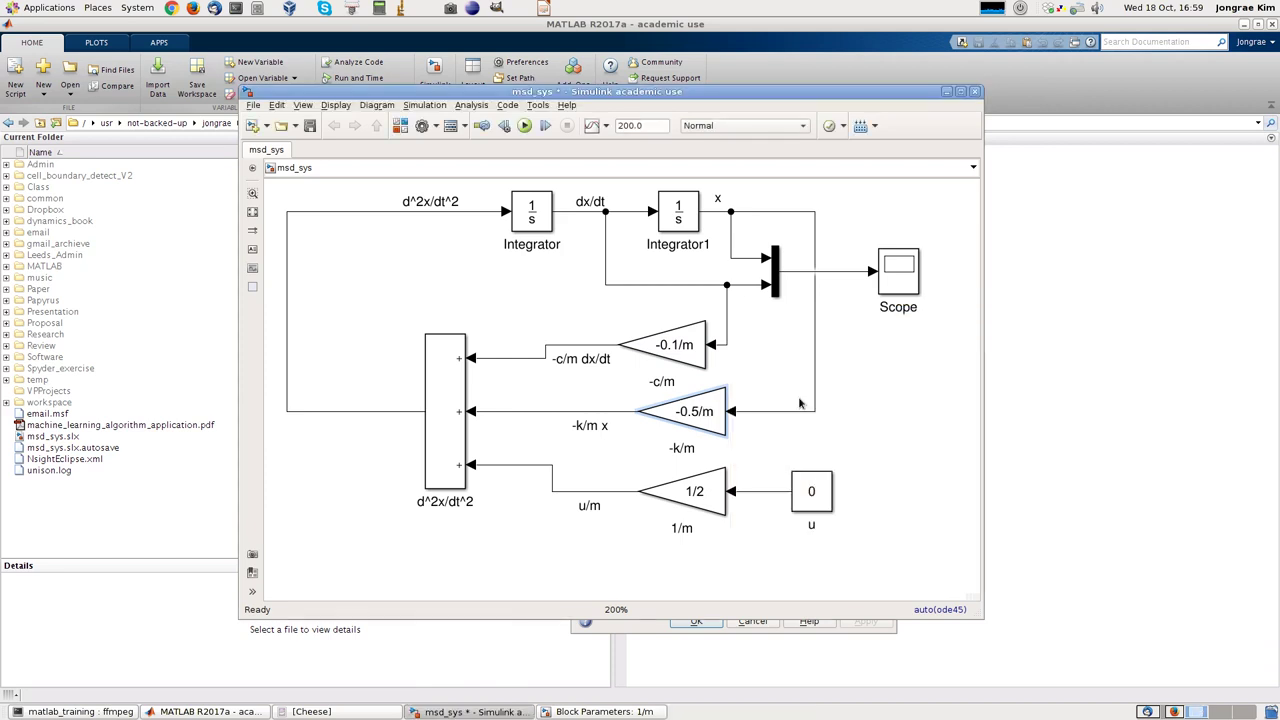
Change the bottom gain from 1/2 to 1/m and open the Scope window.
click(645, 510)
double_click(685, 493)
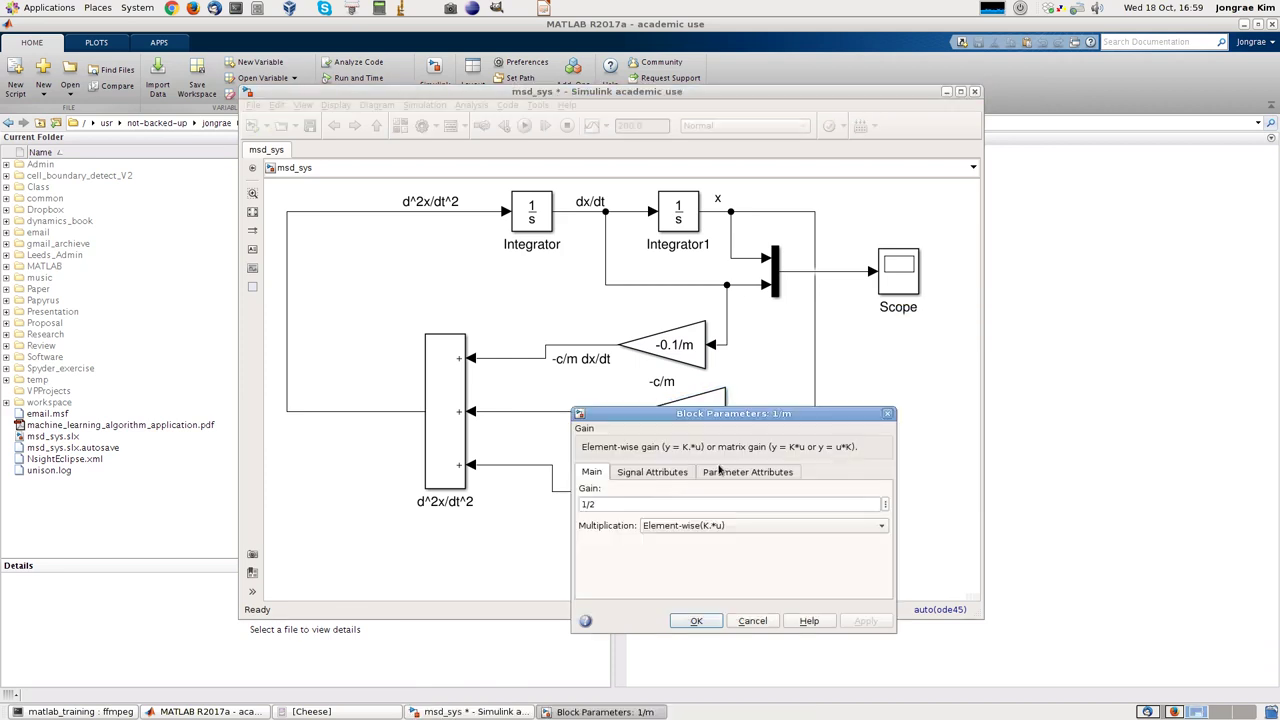
click(645, 505)
key(BackSpace)
text(m)
key(Return)
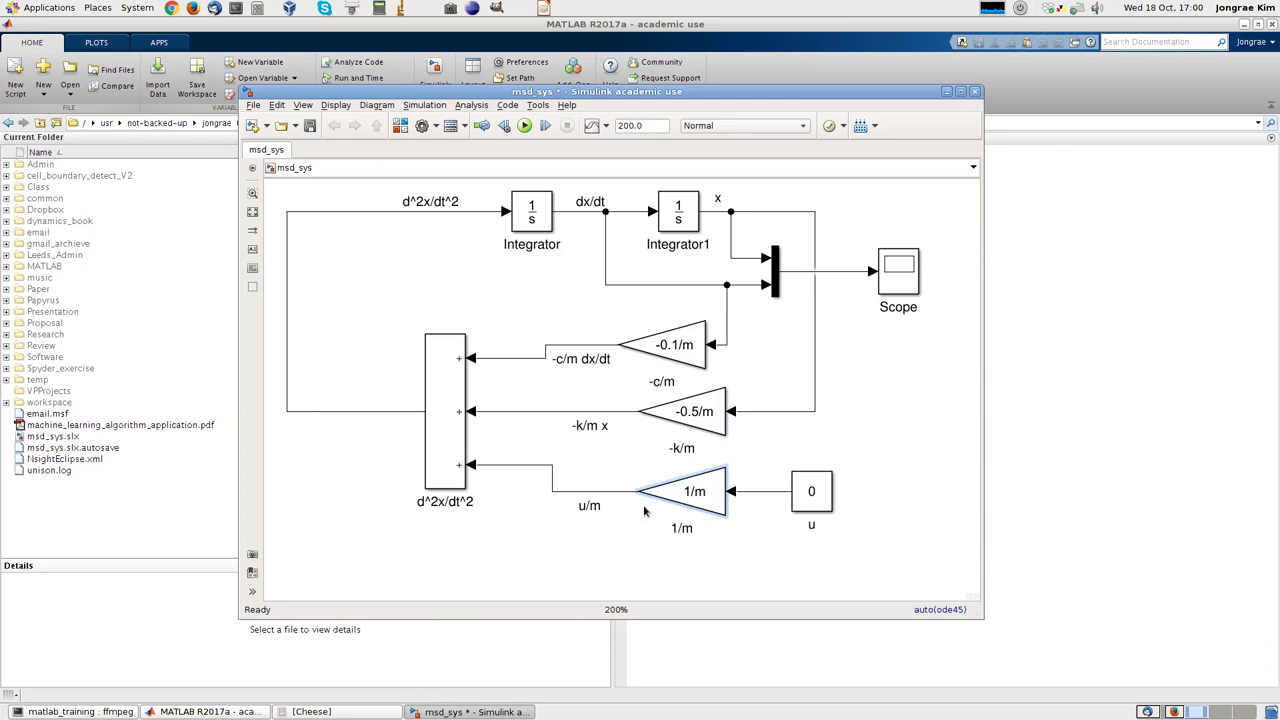
click(650, 528)
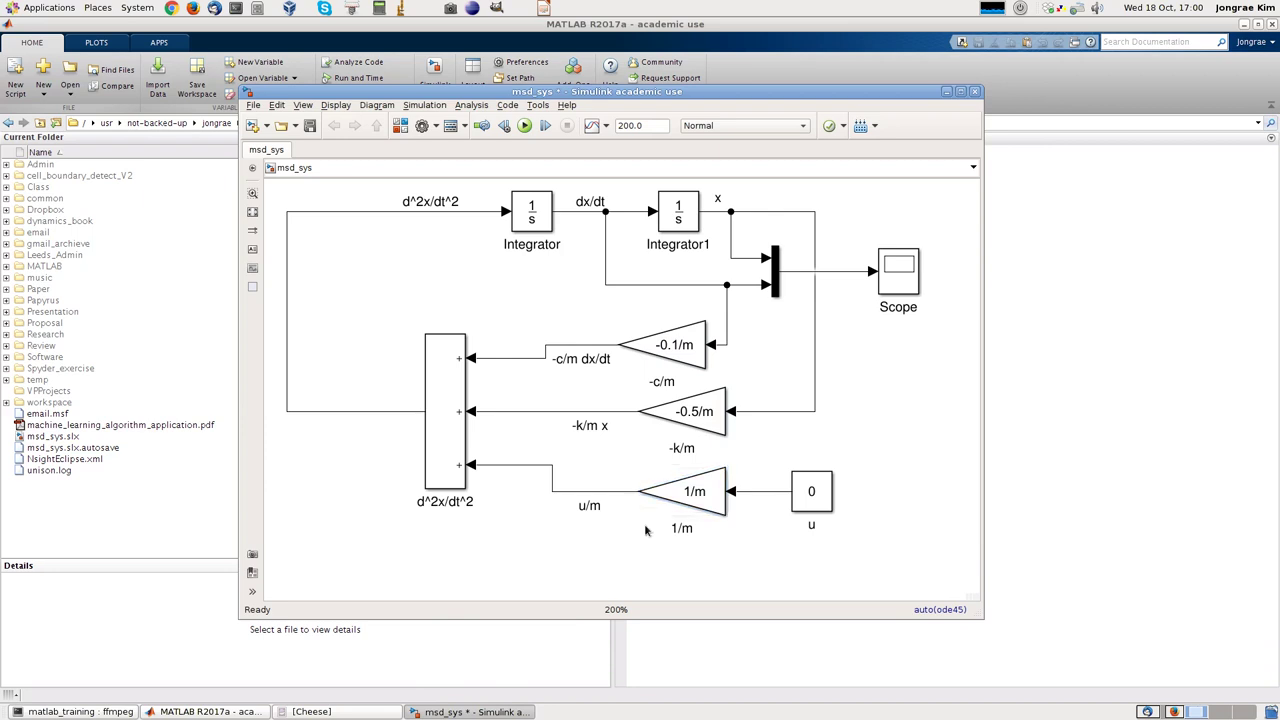
click(523, 128)
double_click(895, 272)
Run the model and dismiss the undefined-variable error list.
click(579, 162)
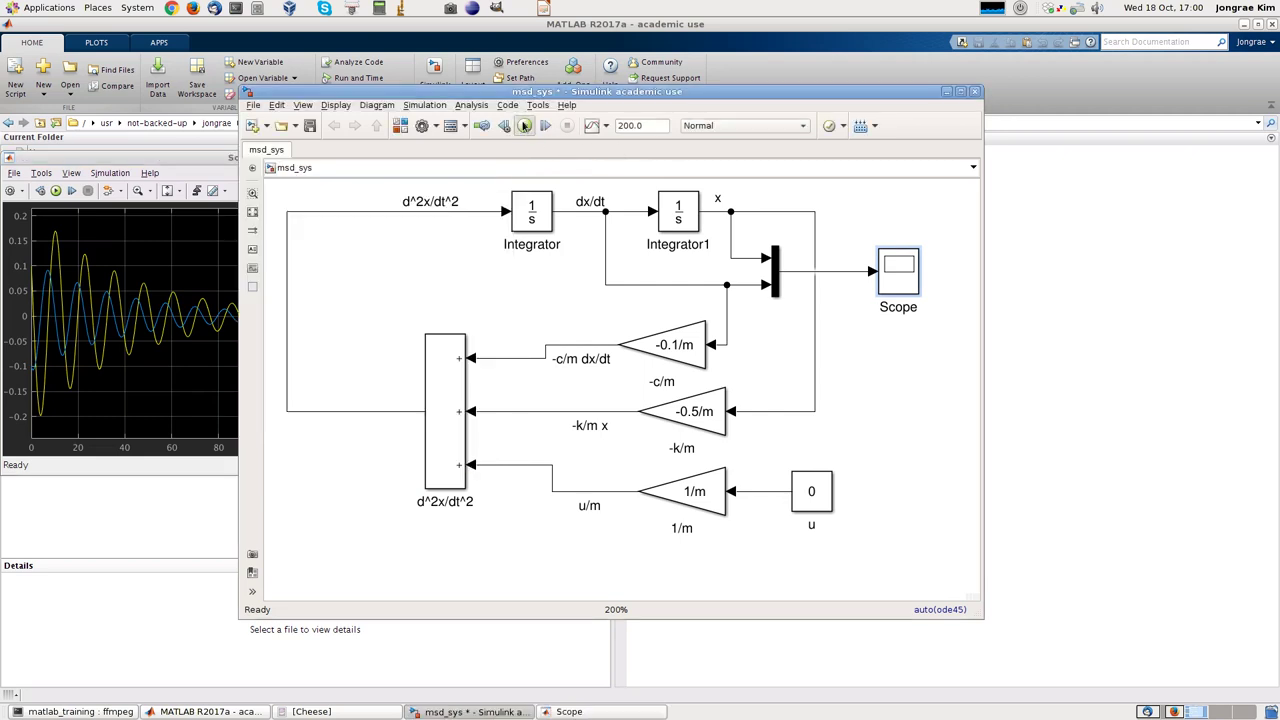
click(523, 126)
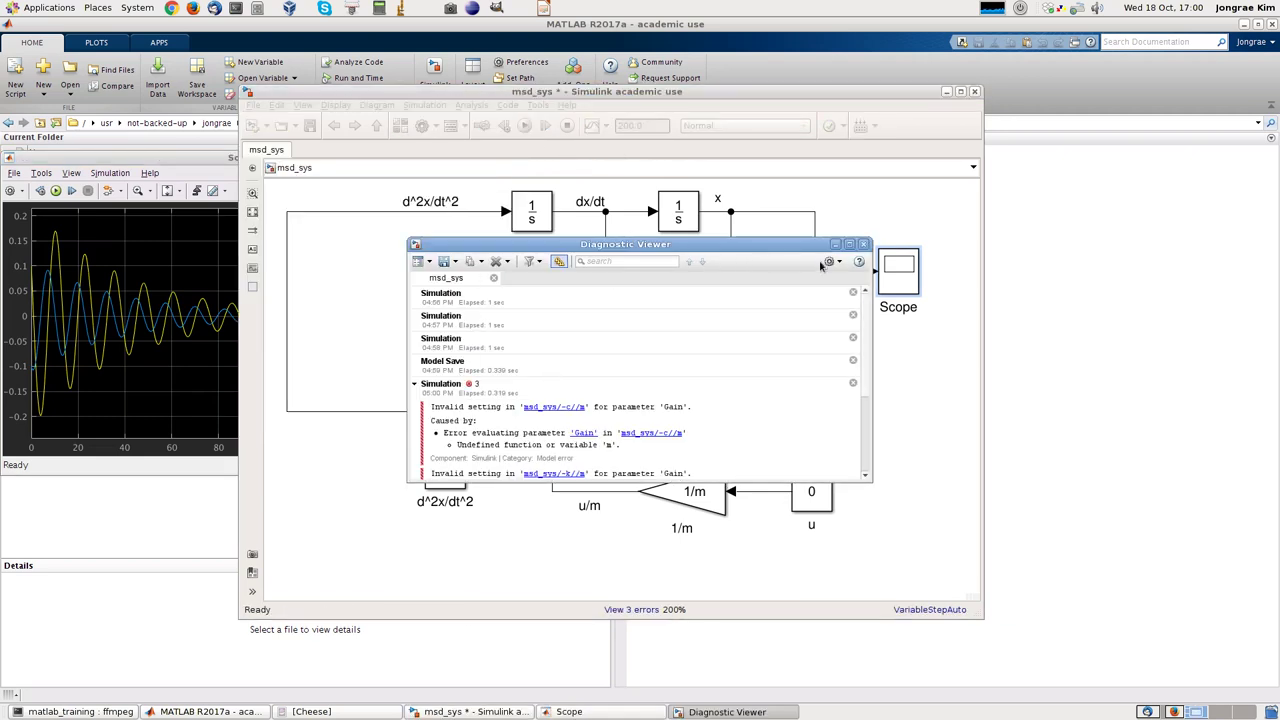
click(864, 245)
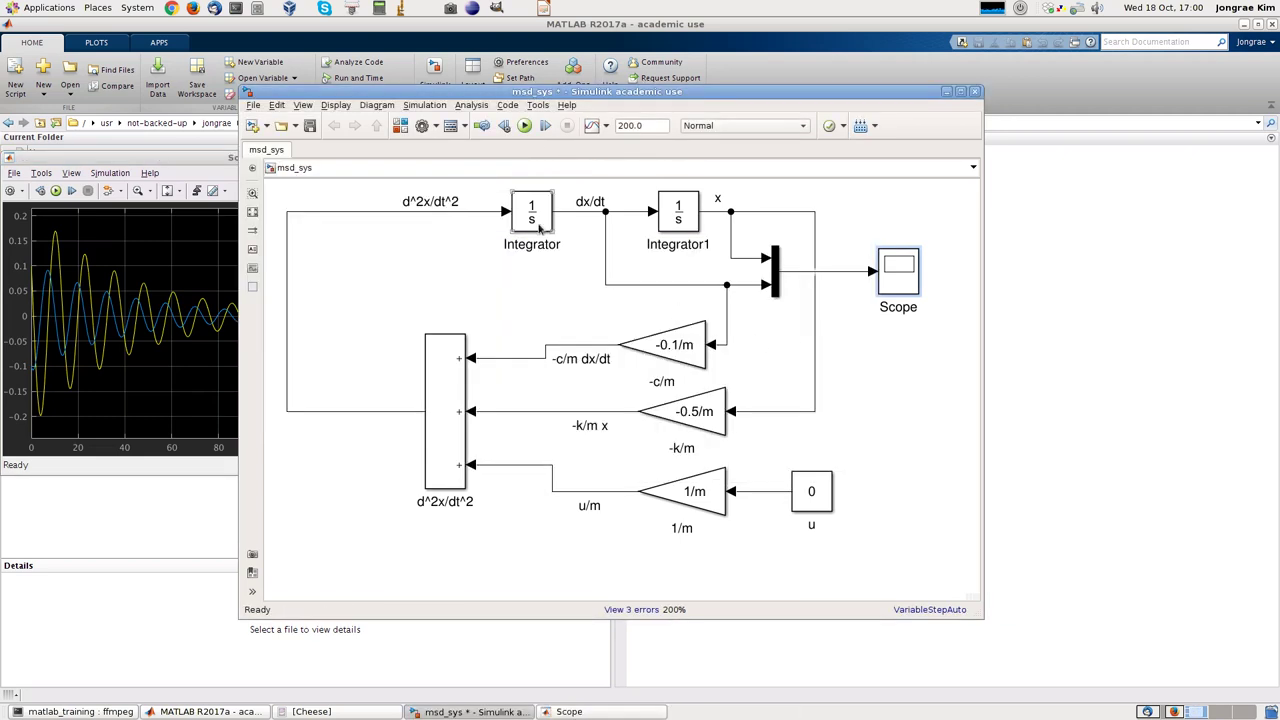
Define m as 2 in the MATLAB Command Window.
drag(332, 95, 272, 96)
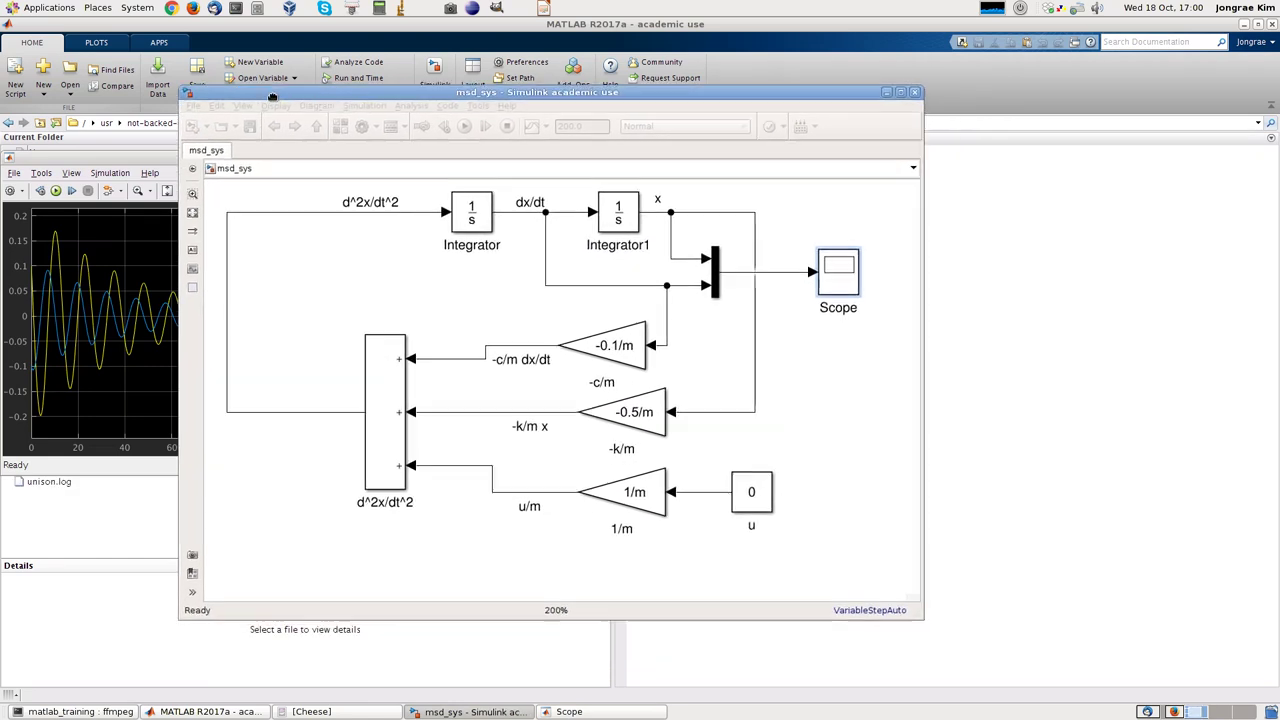
click(987, 274)
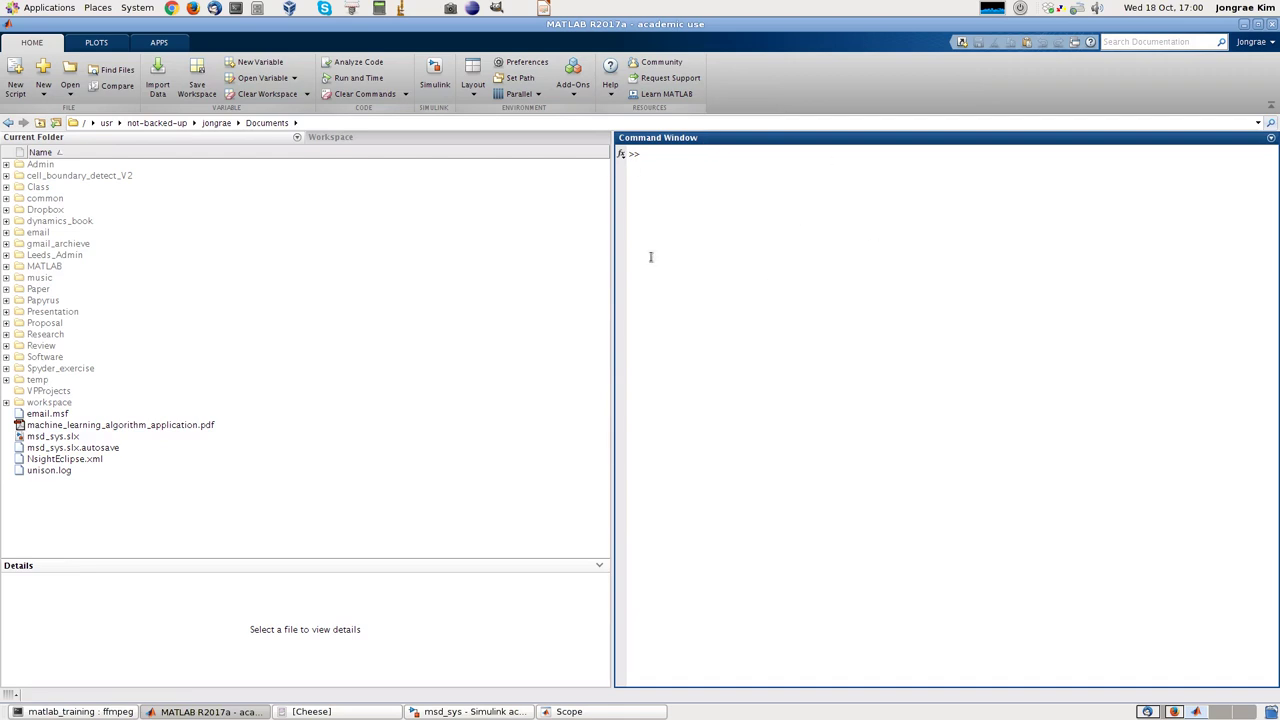
text(a=)
text(2)
text(;)
key(Return)
Return to the msd_sys model and rerun the simulation with m defined.
key(alt+Tab)
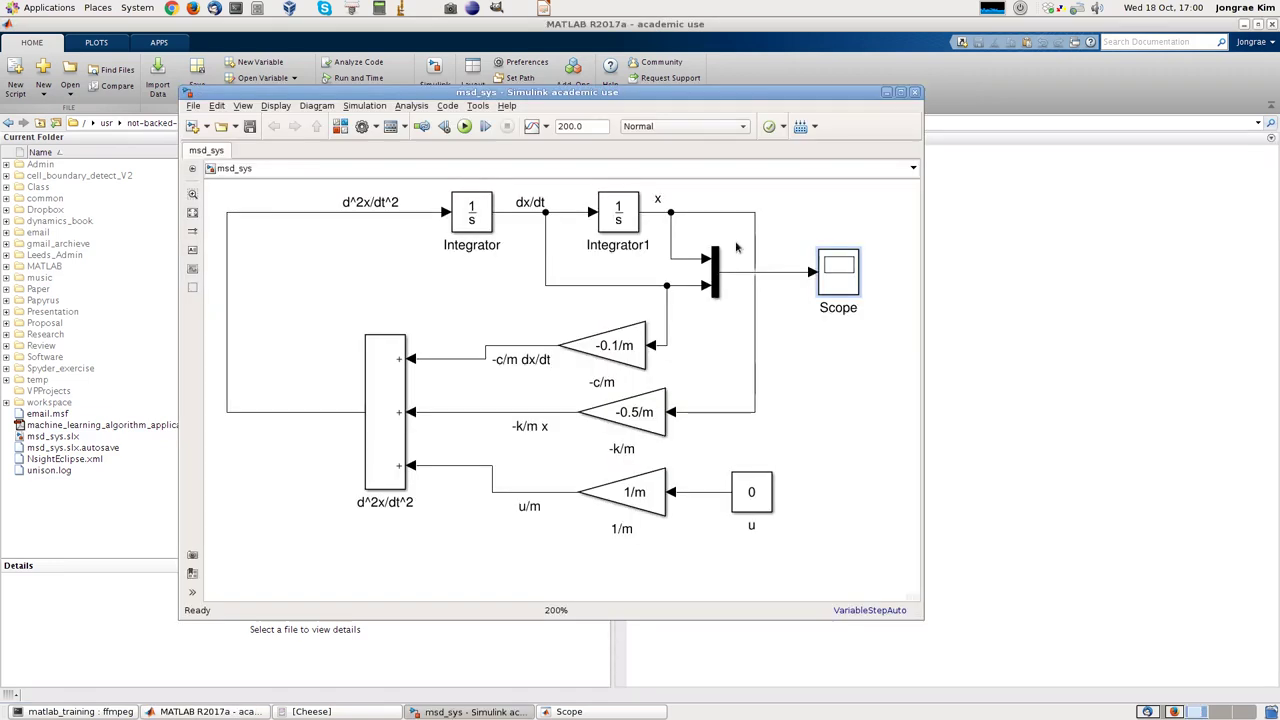
double_click(836, 268)
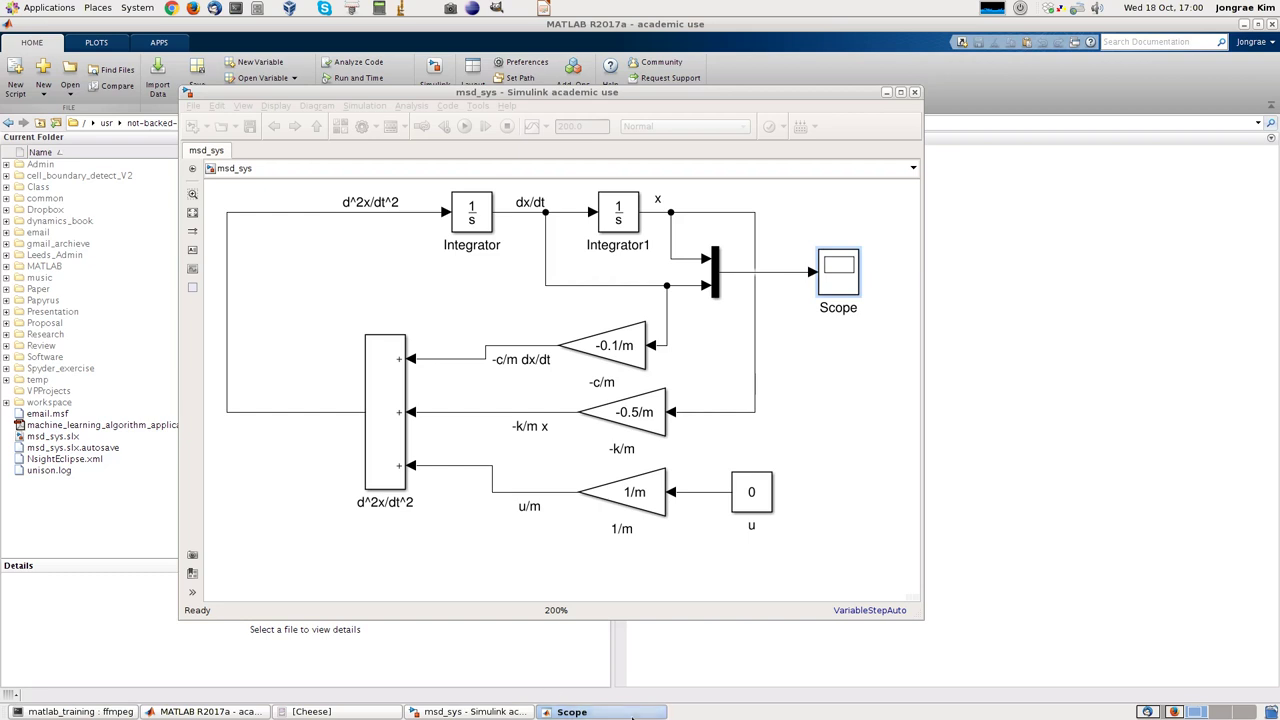
click(693, 430)
click(575, 711)
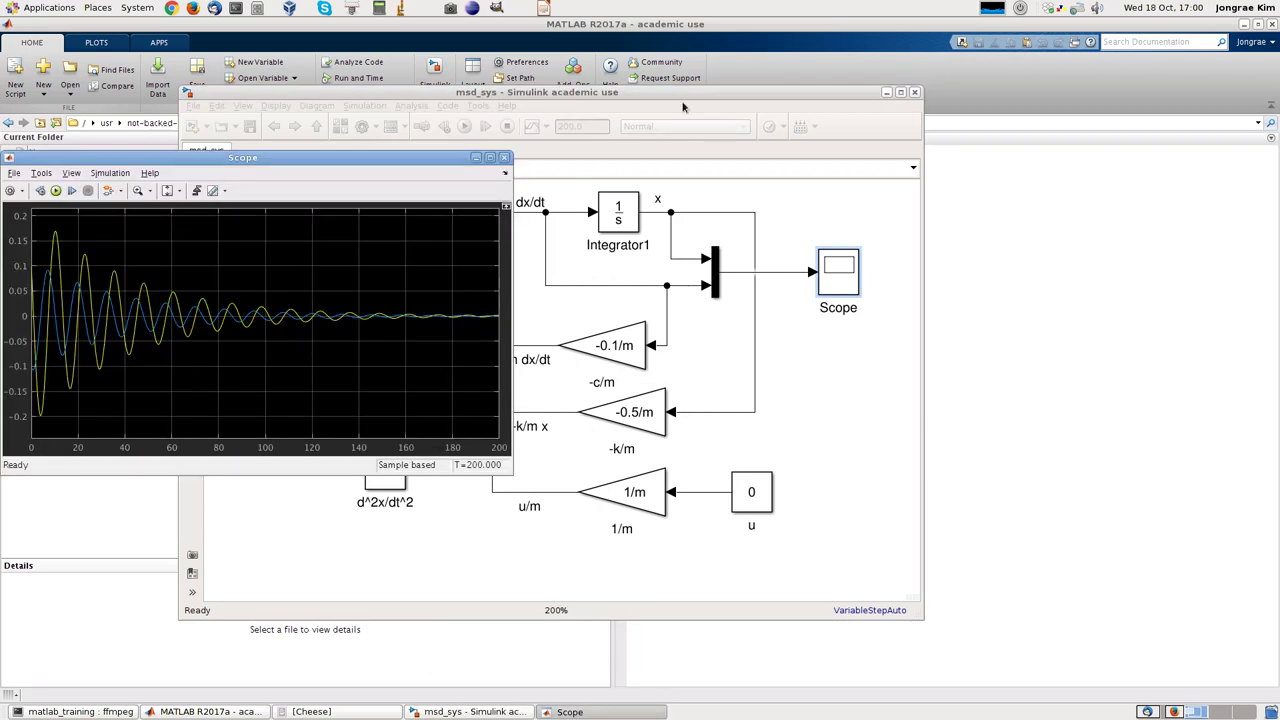
click(633, 97)
click(464, 126)
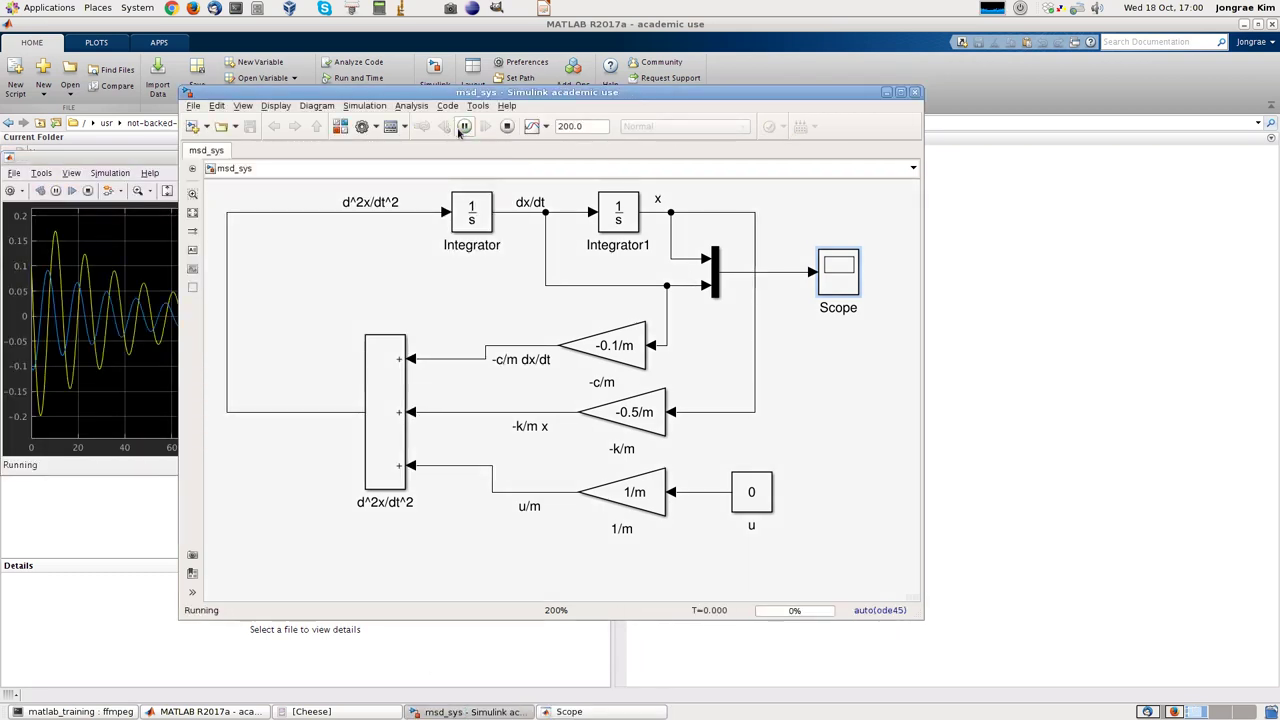
Enter m=1.5; in the MATLAB Command Window.
drag(684, 96, 849, 89)
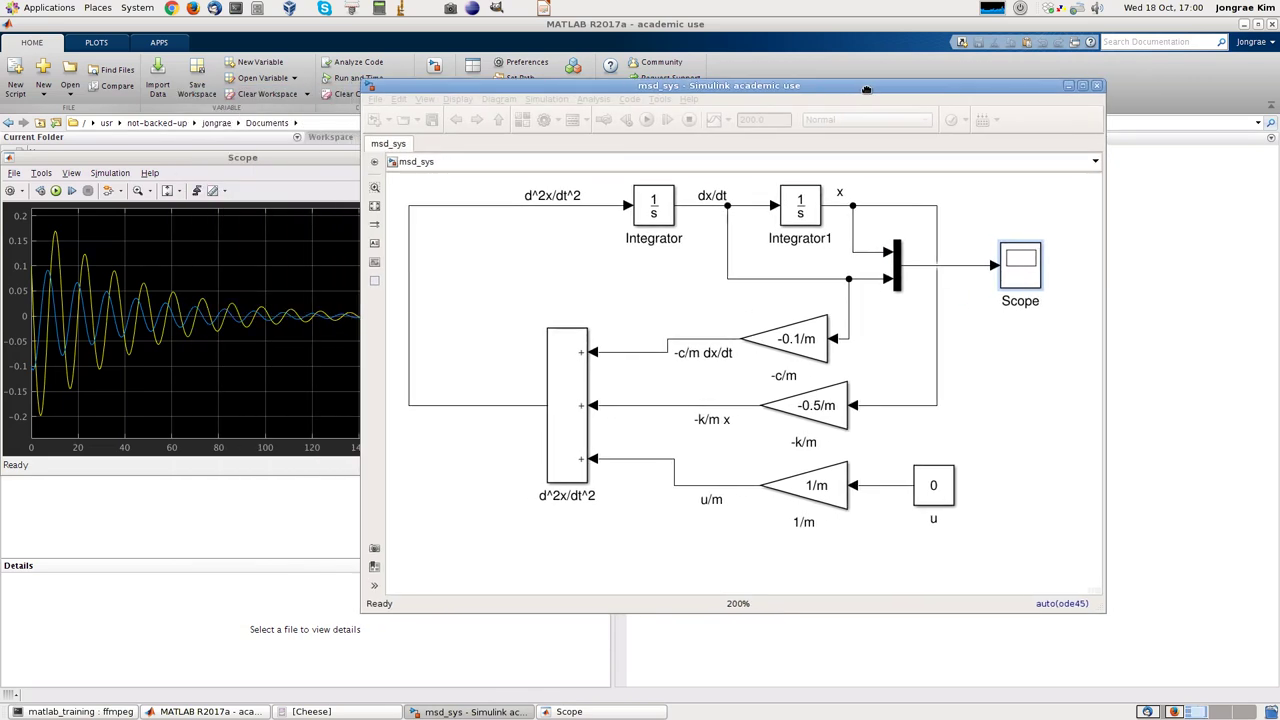
click(1136, 296)
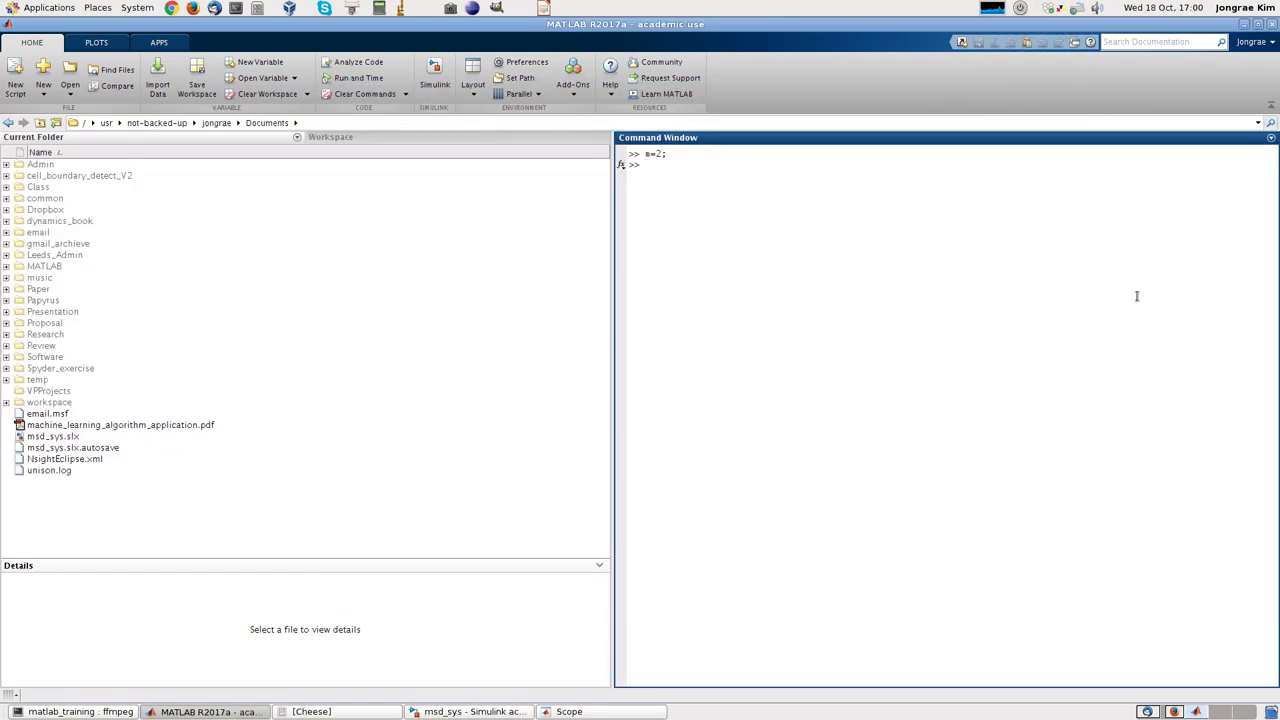
text(m=1.5;)
key(Return)
Return to the msd_sys model and rerun the simulation with m at 1.5.
click(569, 711)
click(470, 711)
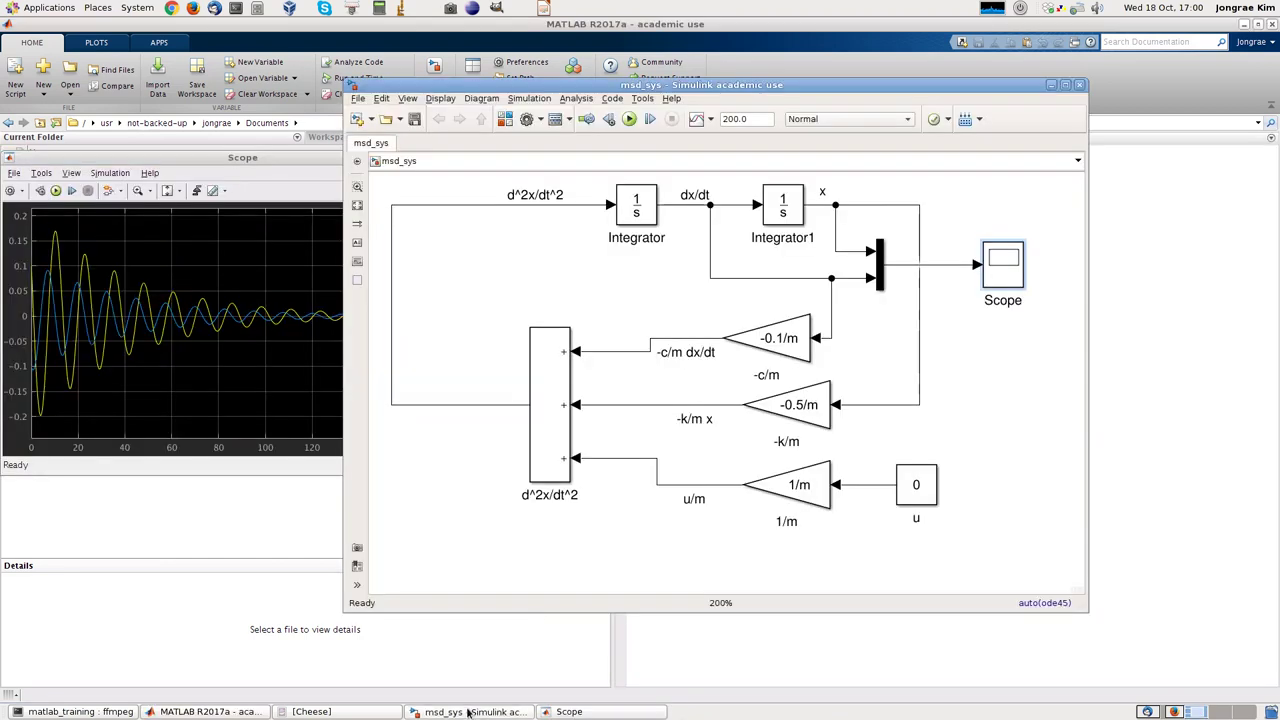
click(812, 424)
click(857, 557)
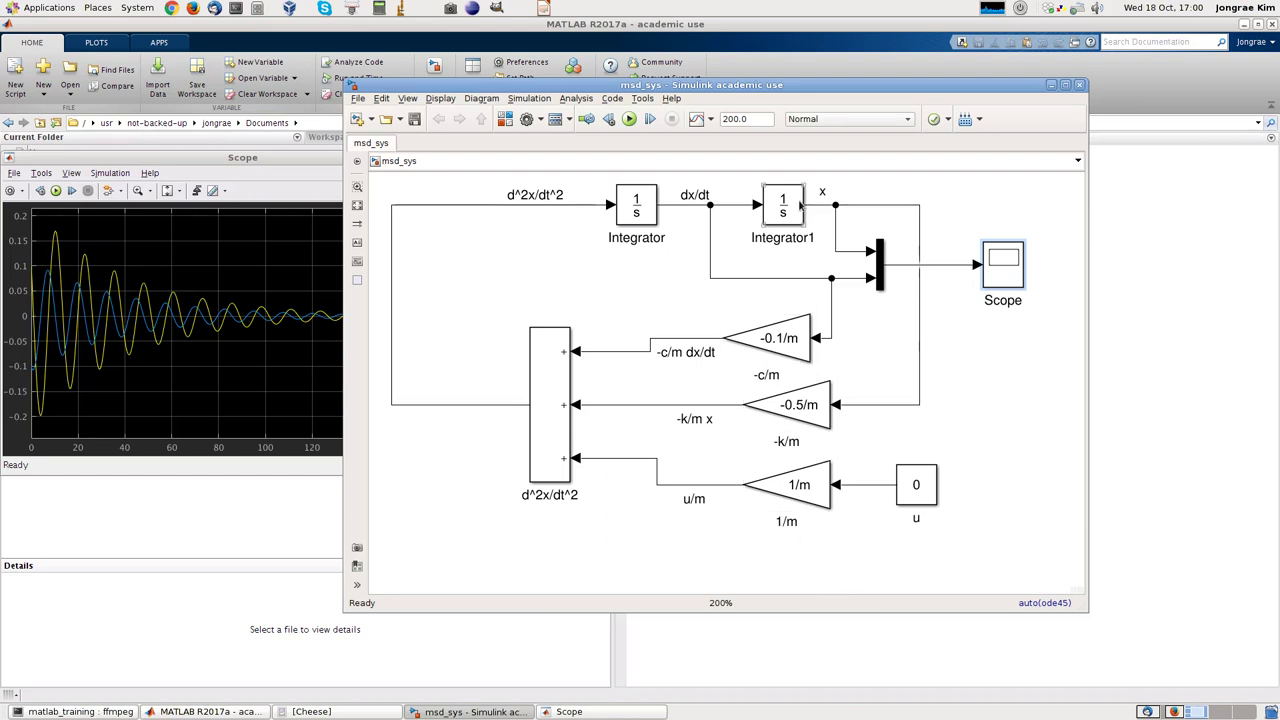
click(629, 119)
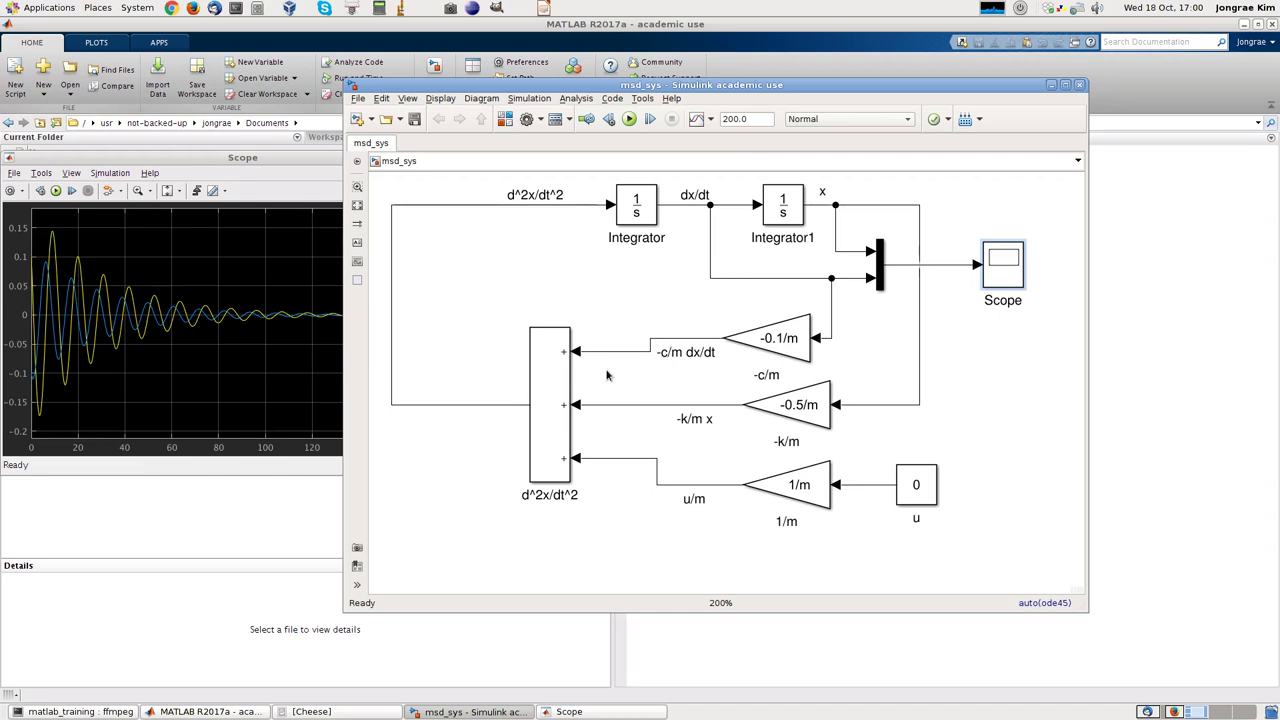
Edit the feedback gains from -0.1/m and -0.5/m to symbolic -c/m and -k/m.
double_click(780, 338)
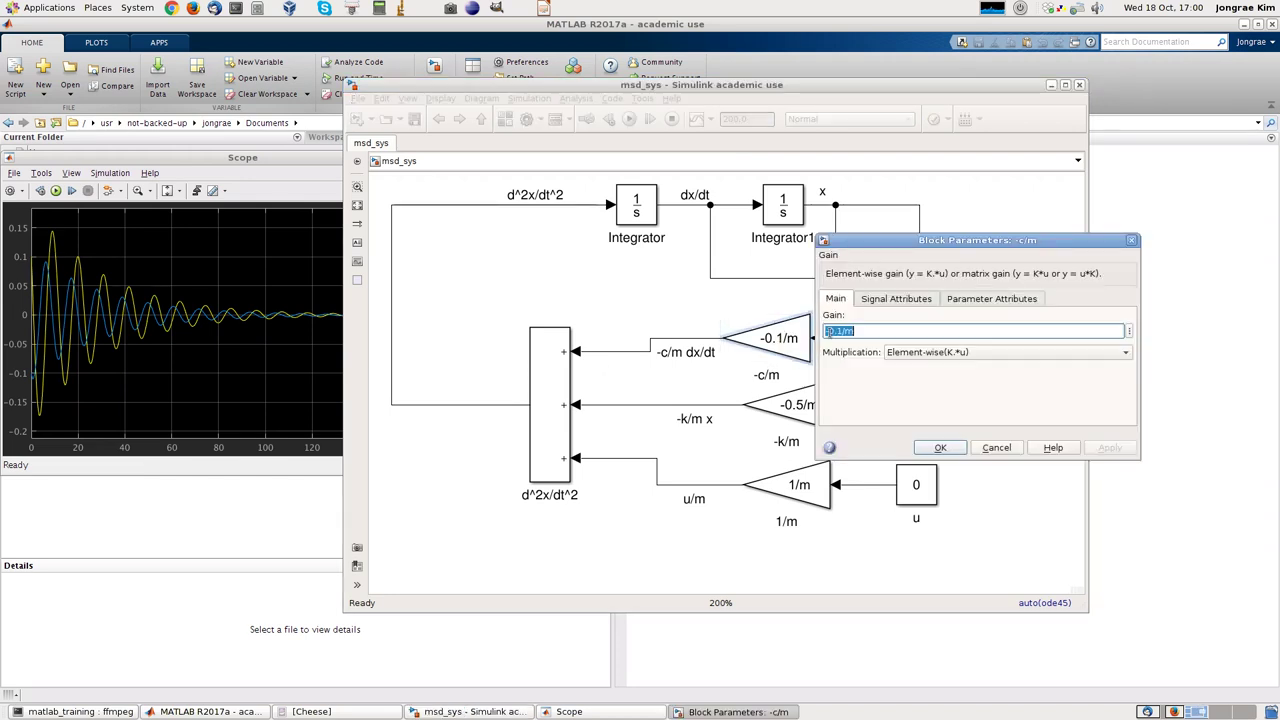
key(Left)
key(Left)
key(BackSpace)
key(BackSpace)
key(BackSpace)
text(c)
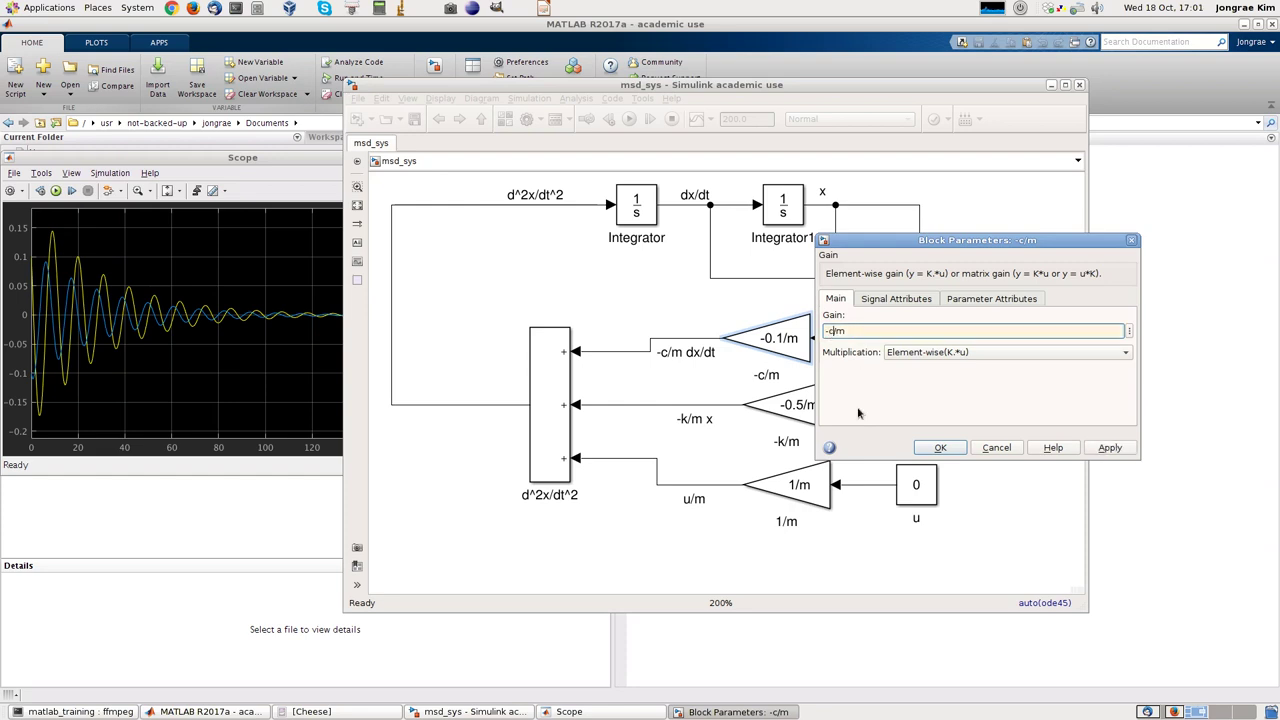
key(Return)
double_click(813, 410)
key(Right)
key(BackSpace)
key(BackSpace)
key(BackSpace)
text(k)
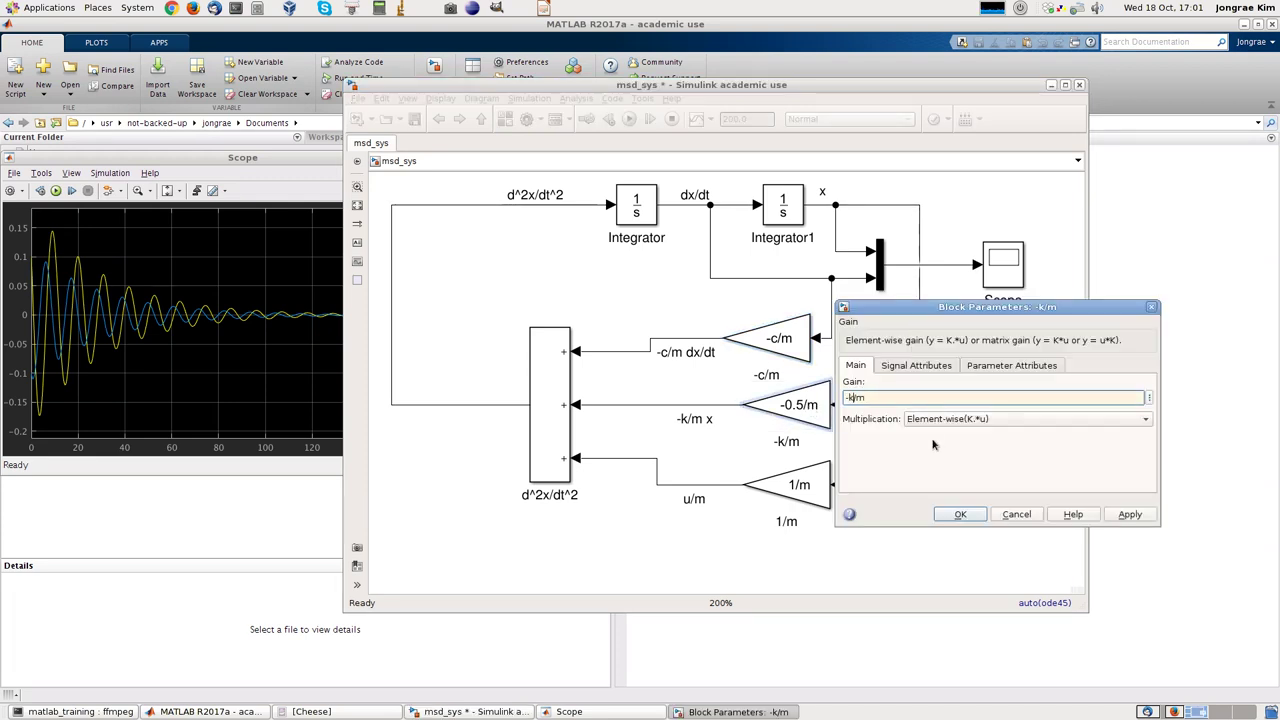
key(Return)
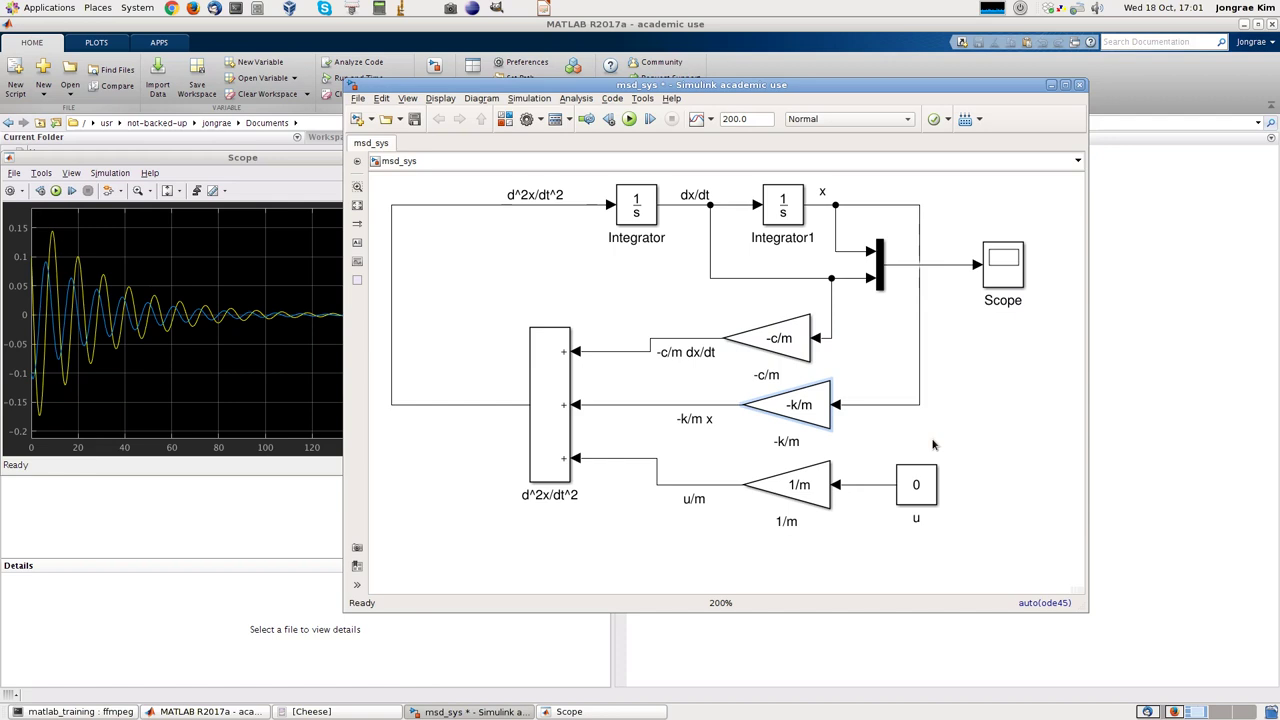
Define c=2; and k=1; in the MATLAB Command Window.
click(782, 652)
text(c=)
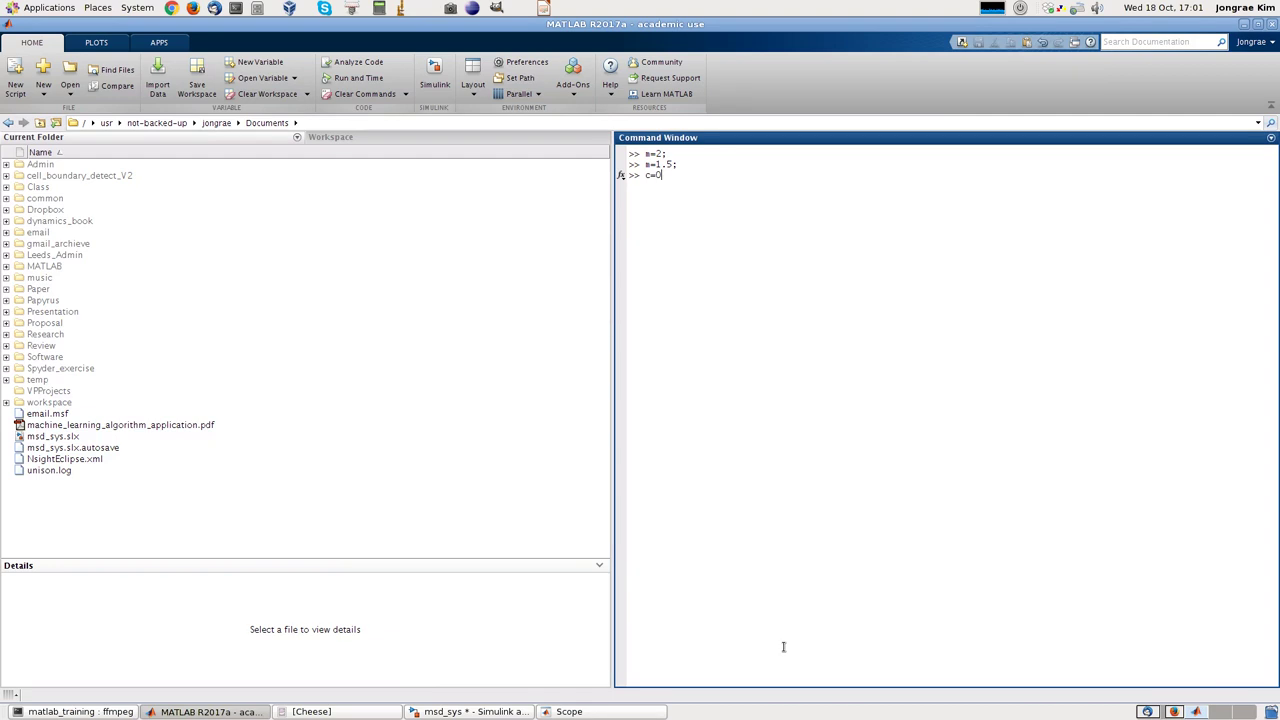
text(1.)
key(BackSpace)
key(BackSpace)
text(2;)
key(Return)
text(k=)
text(1;)
key(Return)
Rerun the Simulink model to show the overdamped, non-oscillating Scope decay.
key(alt+Tab)
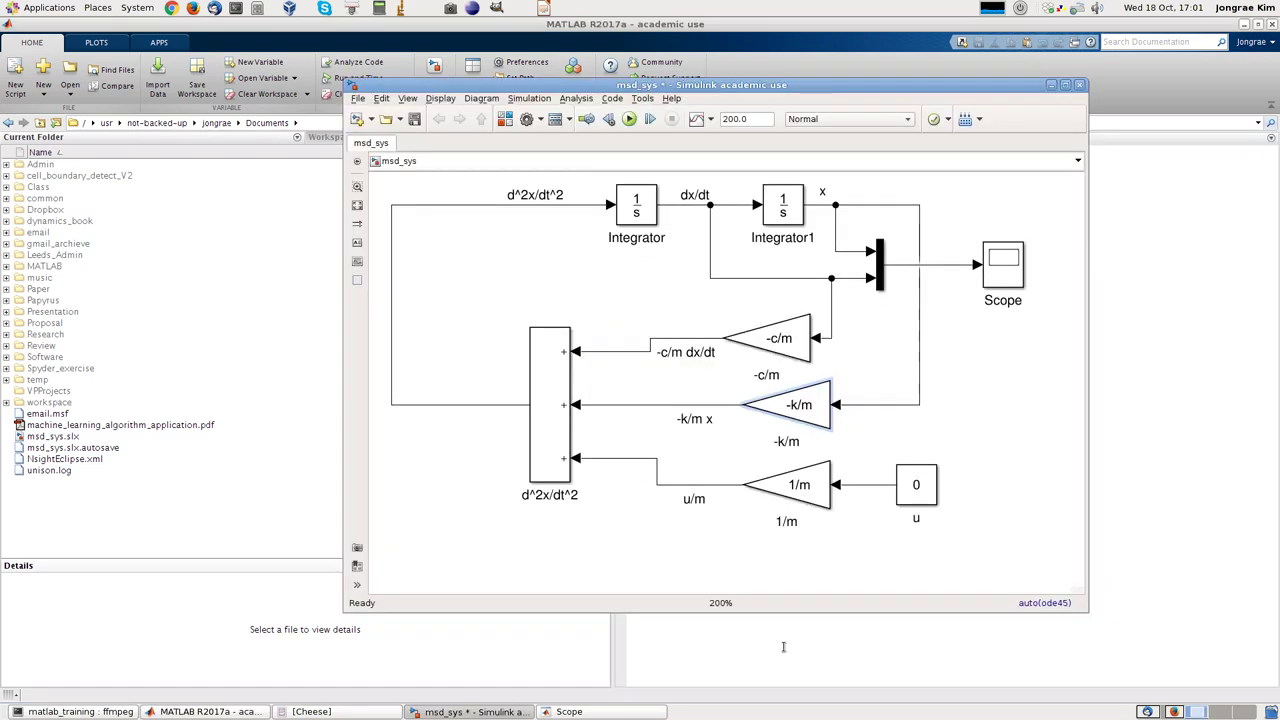
click(575, 711)
click(626, 240)
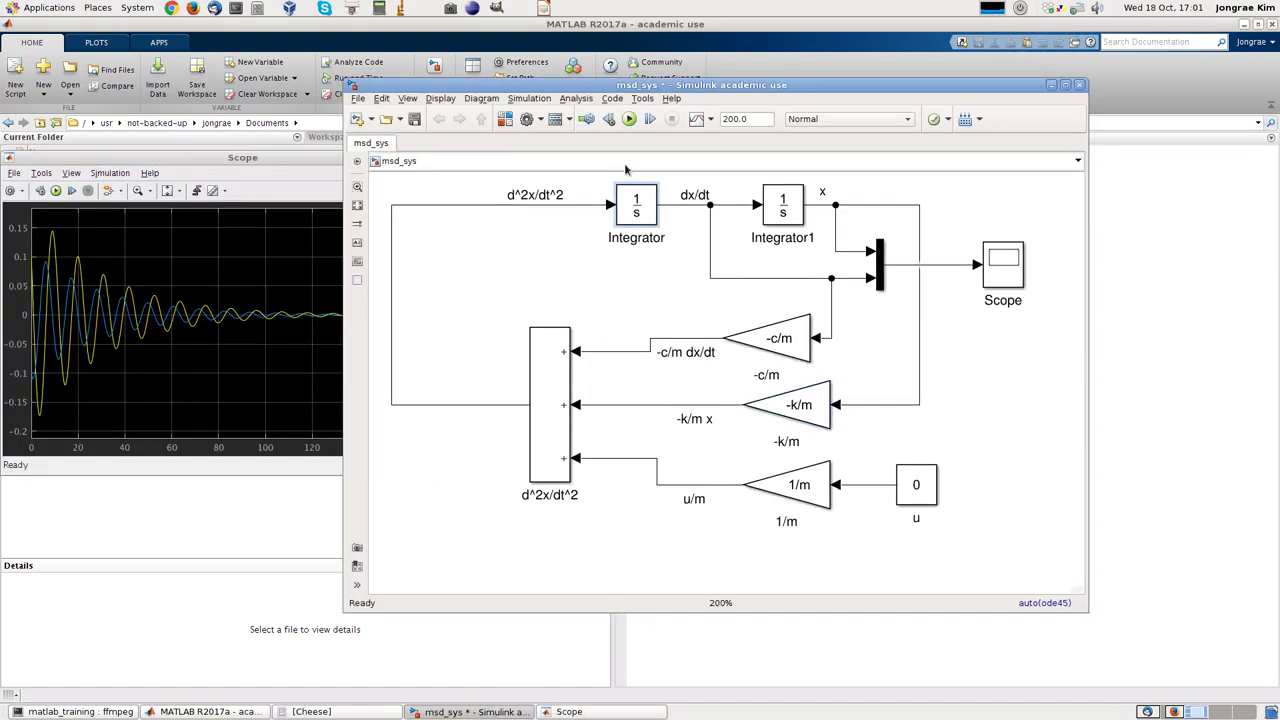
click(629, 118)
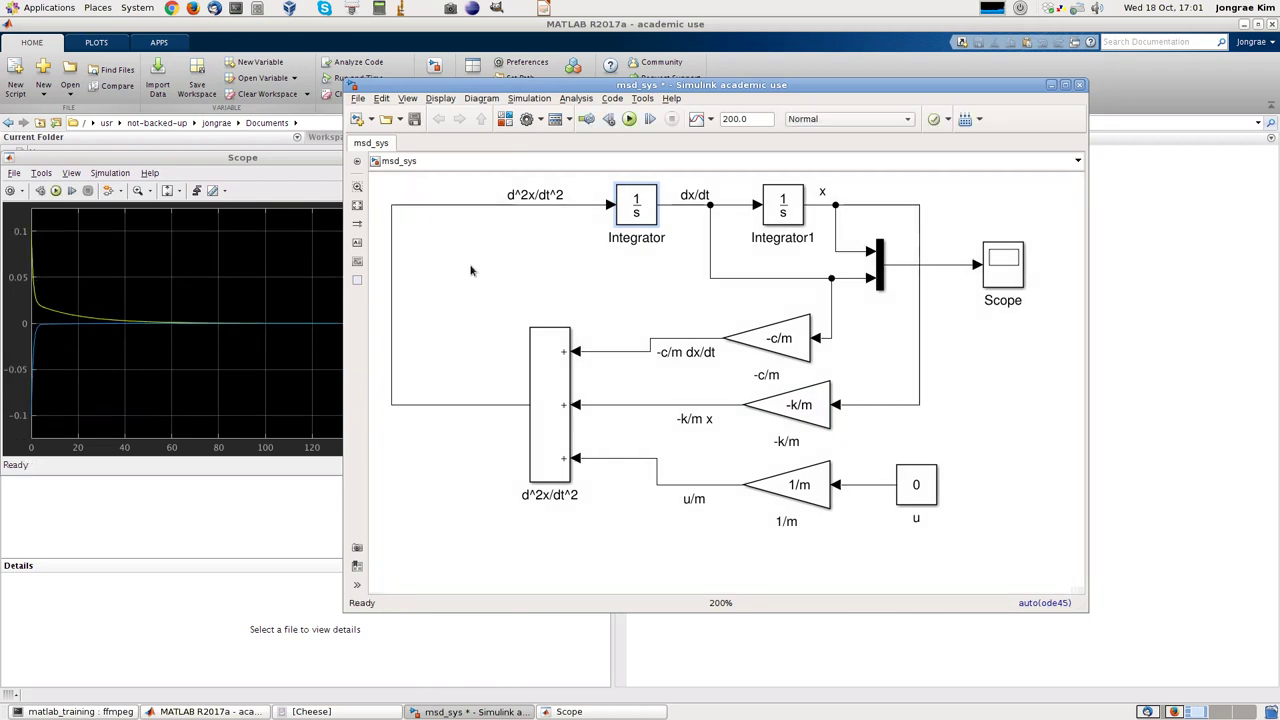
click(8, 323)
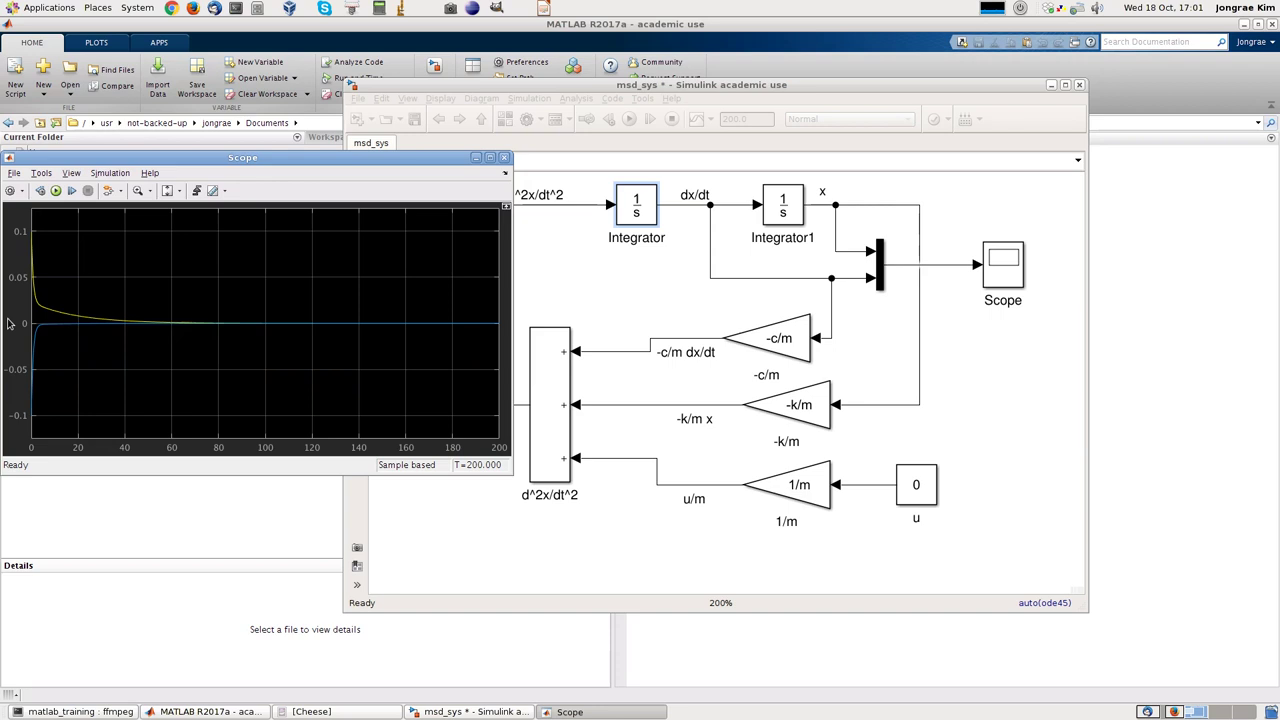
click(615, 265)
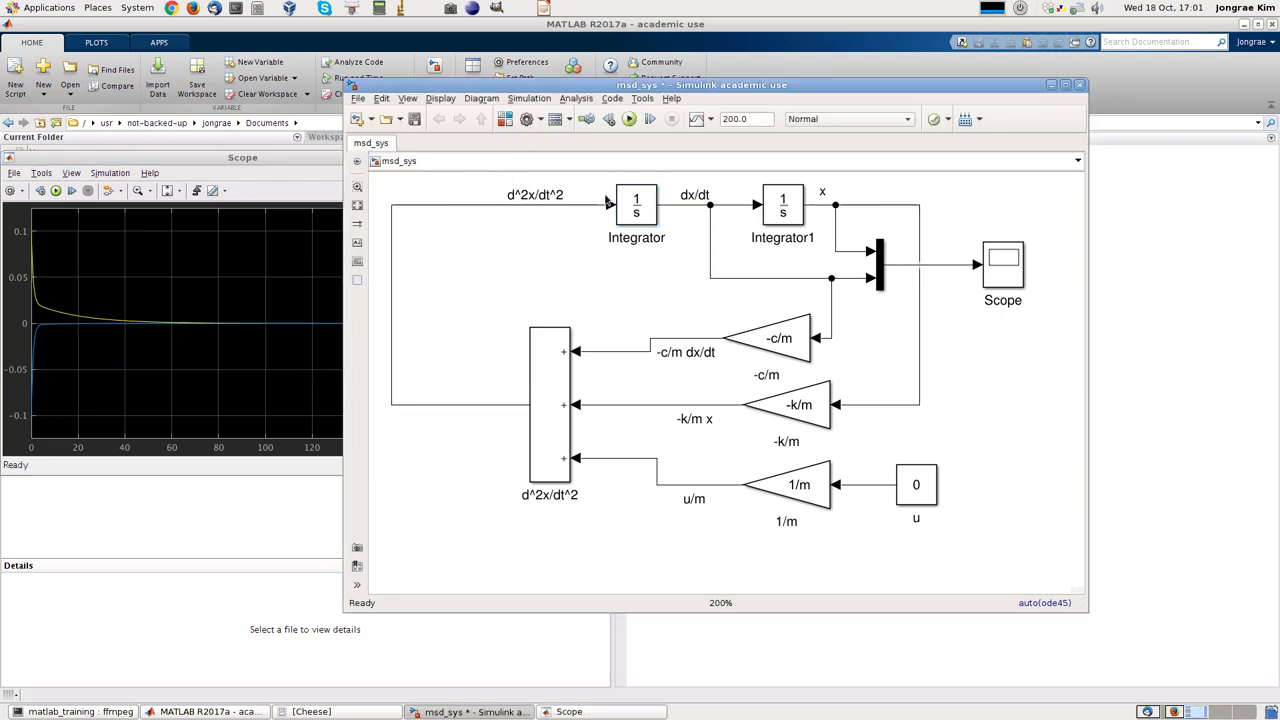